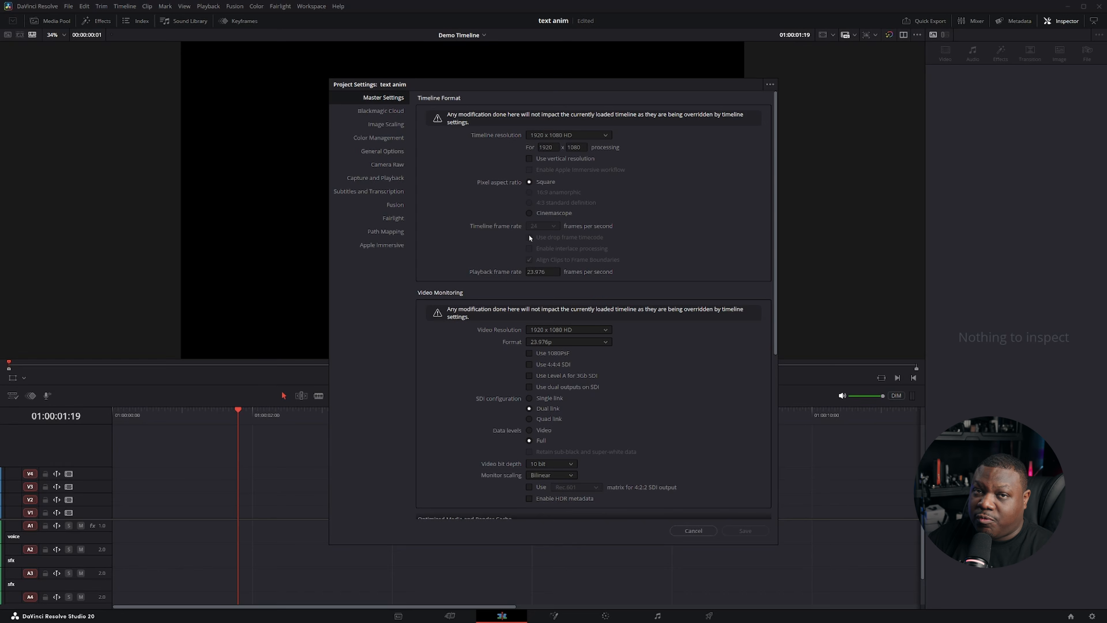
# Step: Close the project settings, add a Text+ title to the start of video track V1, and open it in the Fusion page
pyautogui.press('Escape')
pyautogui.click(103, 21)
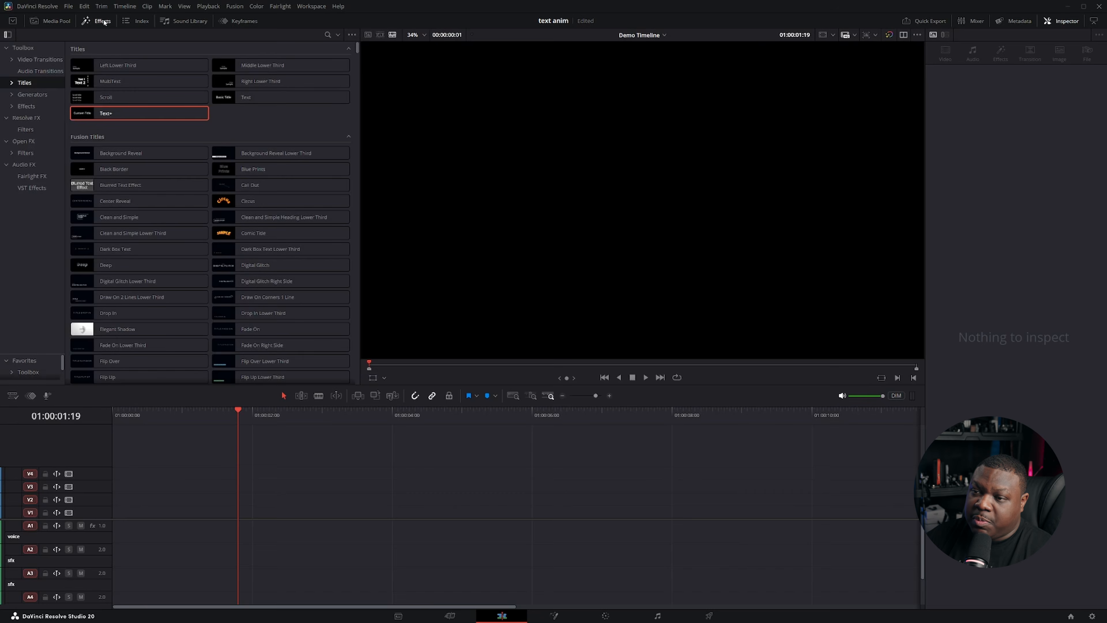
pyautogui.moveTo(110, 116); pyautogui.dragTo(117, 512)
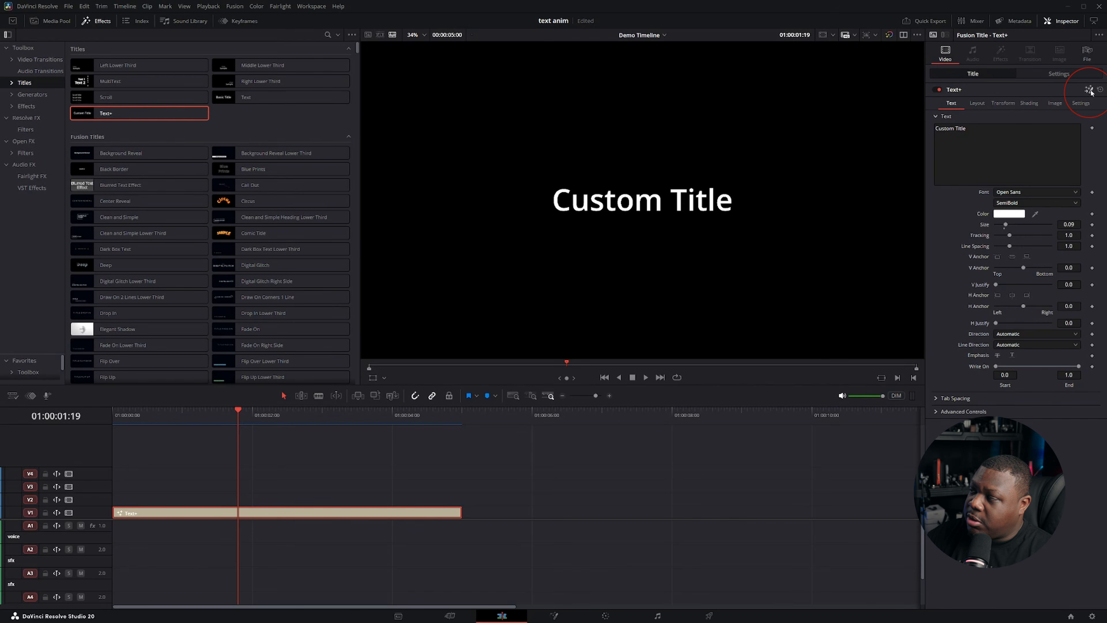
pyautogui.click(1089, 90)
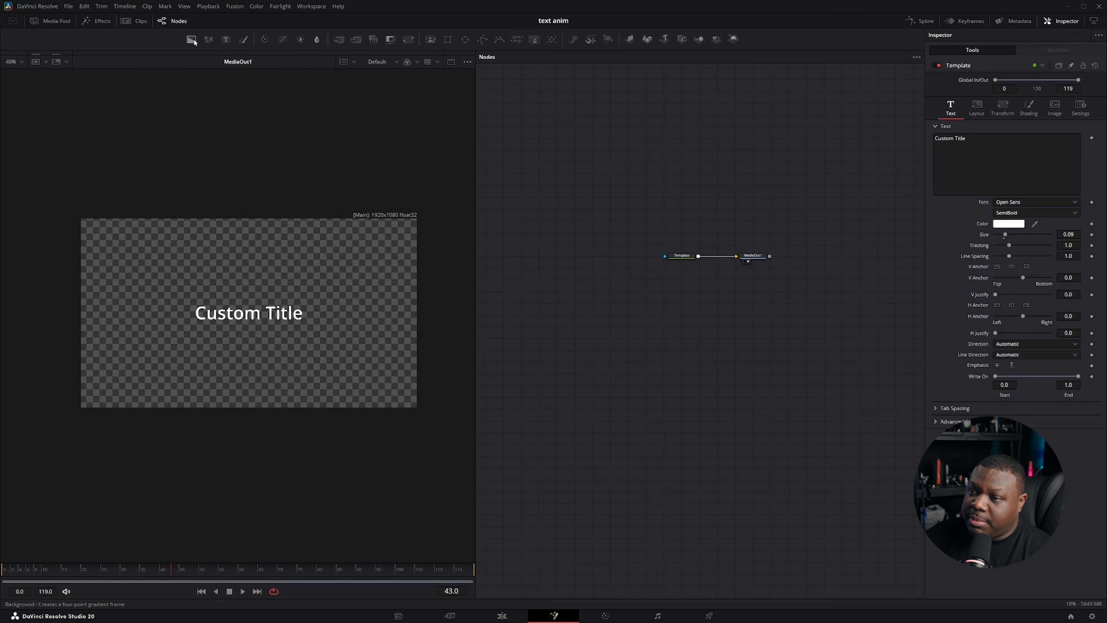
# Step: Add a Background node, connect it to MediaOut1 in place of the title, and set its alpha to 0.0
pyautogui.moveTo(327, 68); pyautogui.dragTo(663, 302)
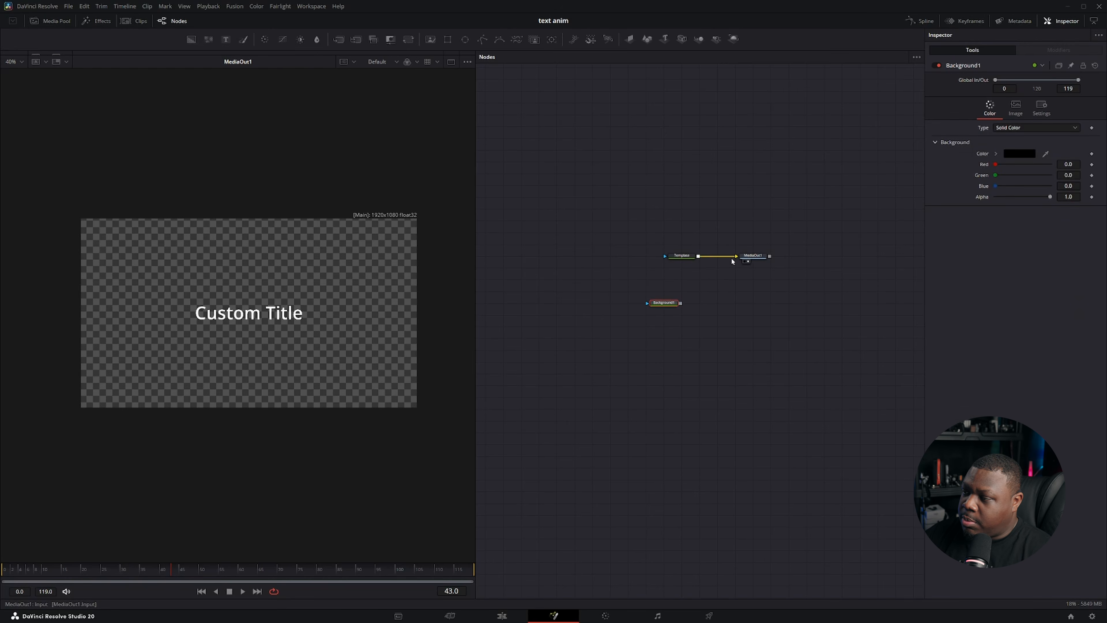
pyautogui.moveTo(740, 257); pyautogui.dragTo(782, 308)
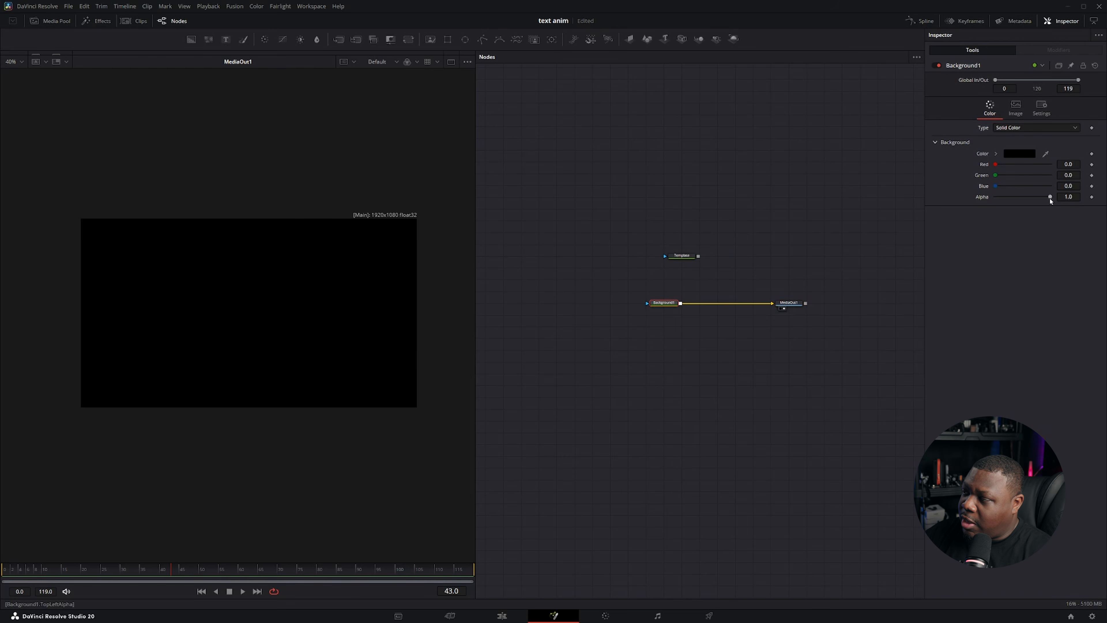
pyautogui.moveTo(1049, 197); pyautogui.dragTo(993, 197)
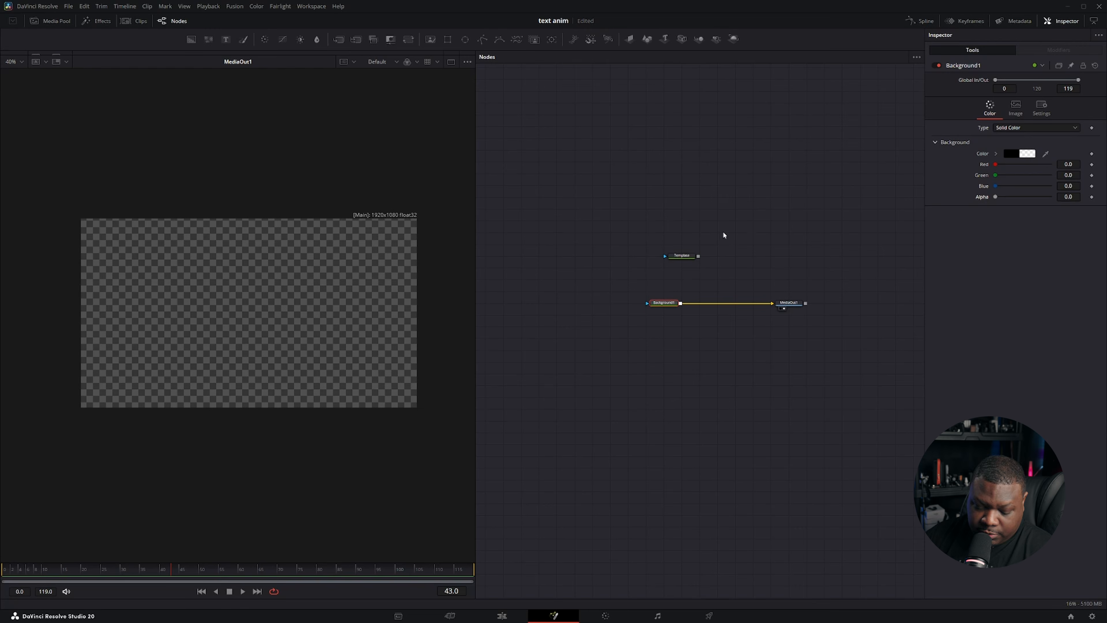
# Step: Insert a Letterbox node between Background1 and MediaOut1 with Auto Resolution enabled and the mode set to Pan-and-Scan
pyautogui.hotkey('ctrl', 'space')
pyautogui.write('letterbox')
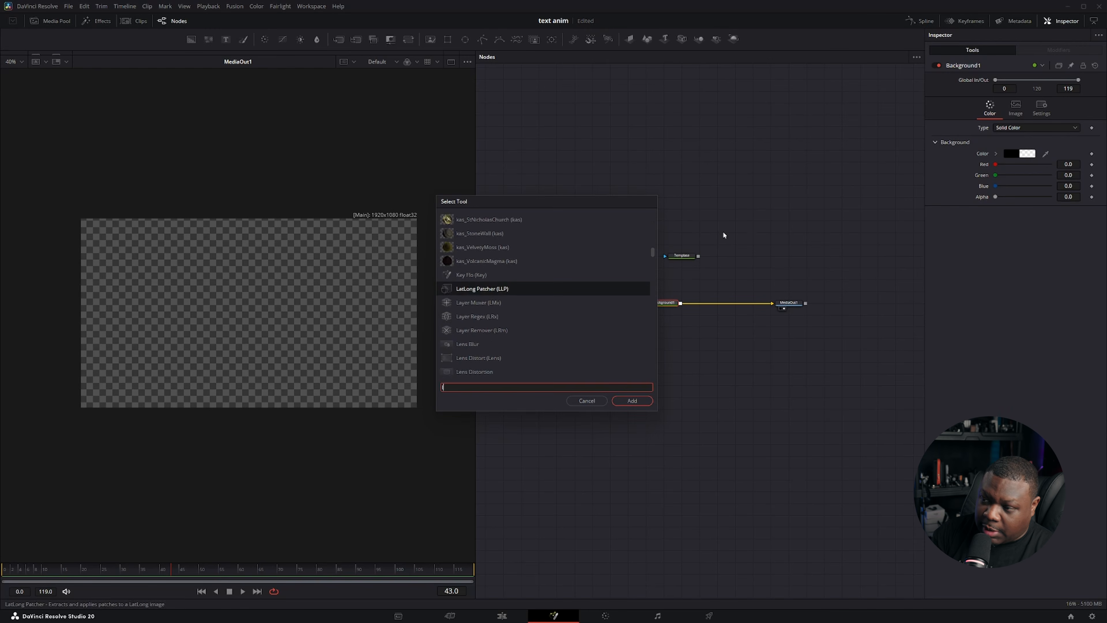
pyautogui.press('Return')
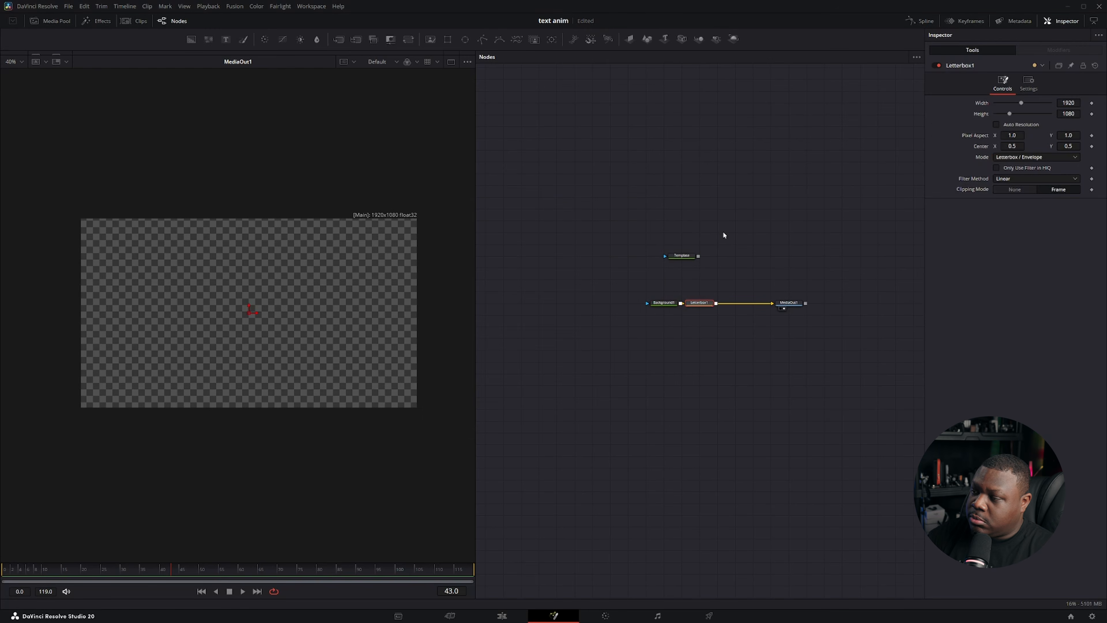
pyautogui.click(996, 124)
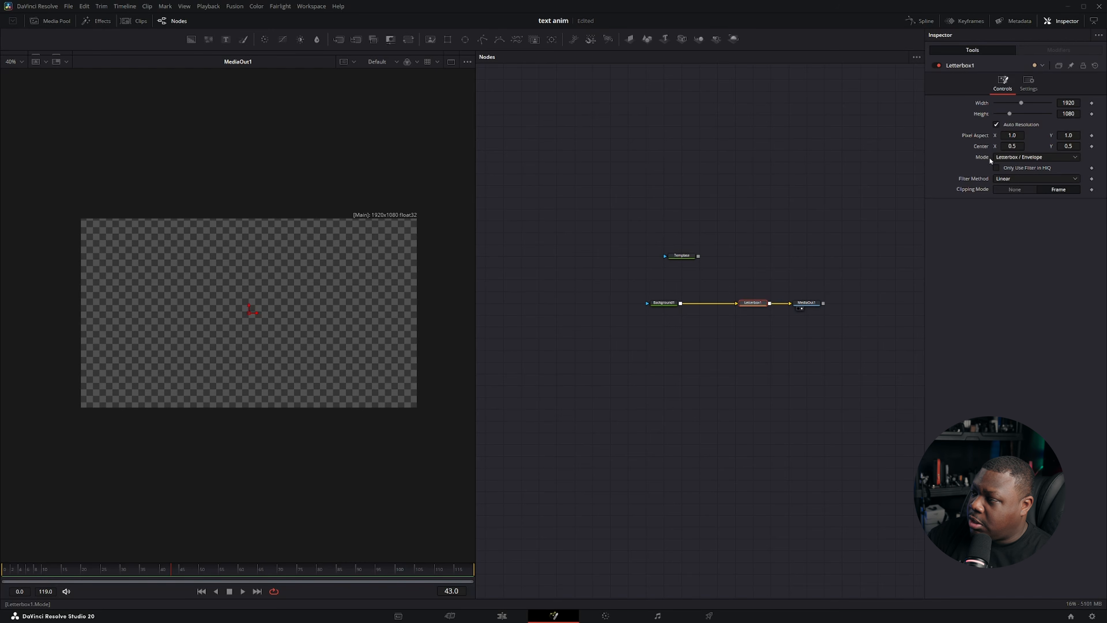
pyautogui.click(1021, 158)
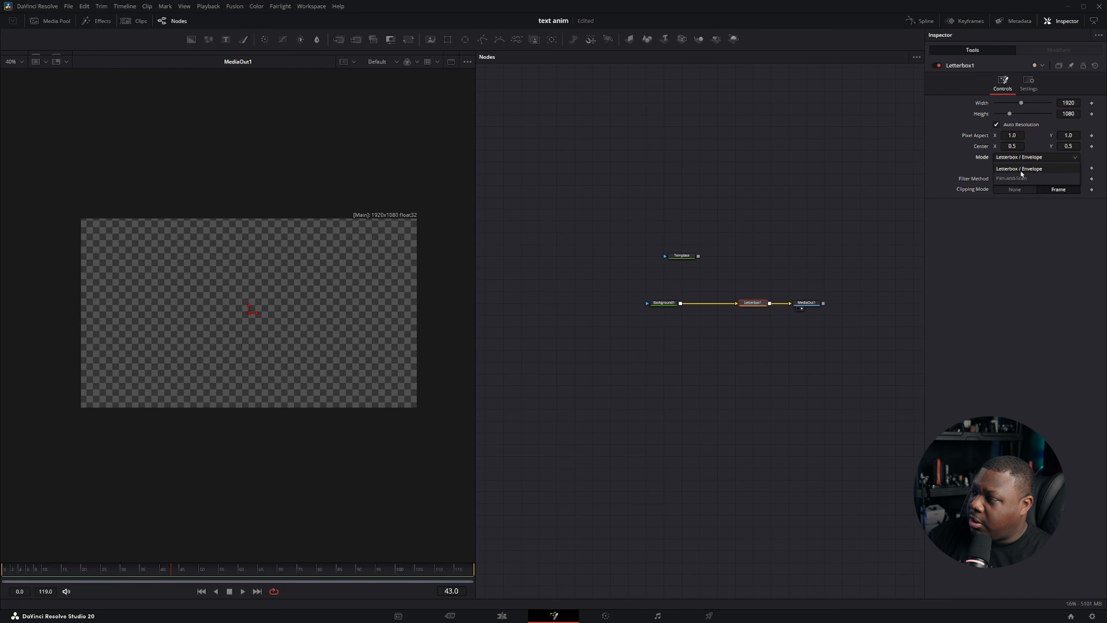
pyautogui.click(1017, 178)
# Step: Move MediaOut1 and Letterbox1 lower in the node graph and merge the Template title over Background1 ahead of the letterbox
pyautogui.moveTo(806, 303); pyautogui.dragTo(753, 454)
pyautogui.moveTo(755, 304); pyautogui.dragTo(757, 437)
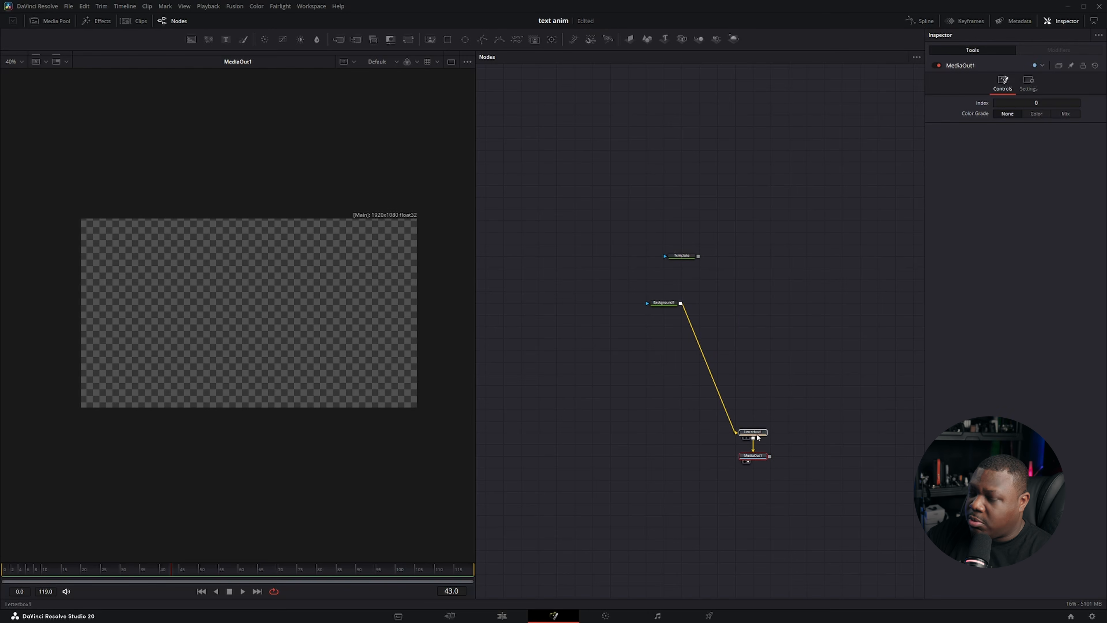
pyautogui.click(743, 429)
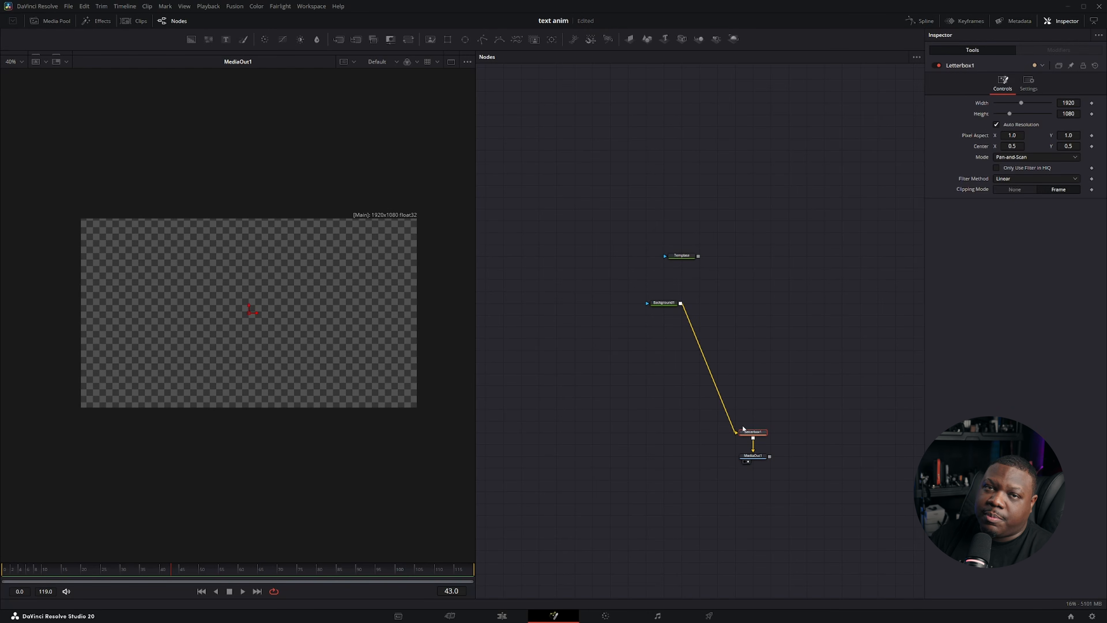
pyautogui.moveTo(664, 303); pyautogui.dragTo(751, 262)
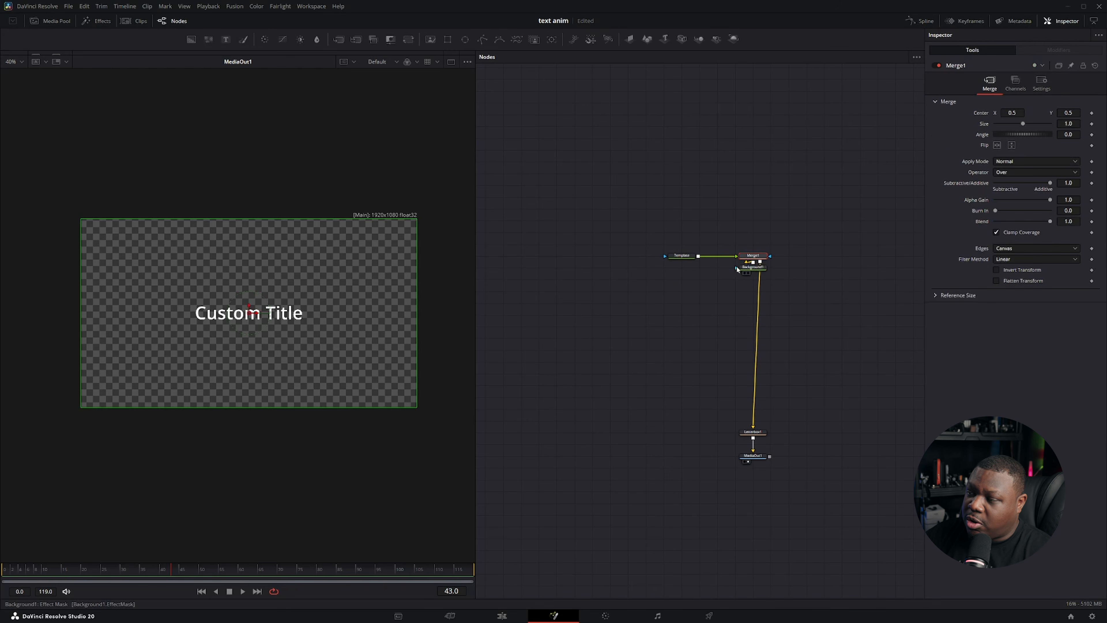
# Step: Animate the Template's character offset from Y about 0.185 at frame 0 to Y 0.0 at frame 12, and play it
pyautogui.click(688, 259)
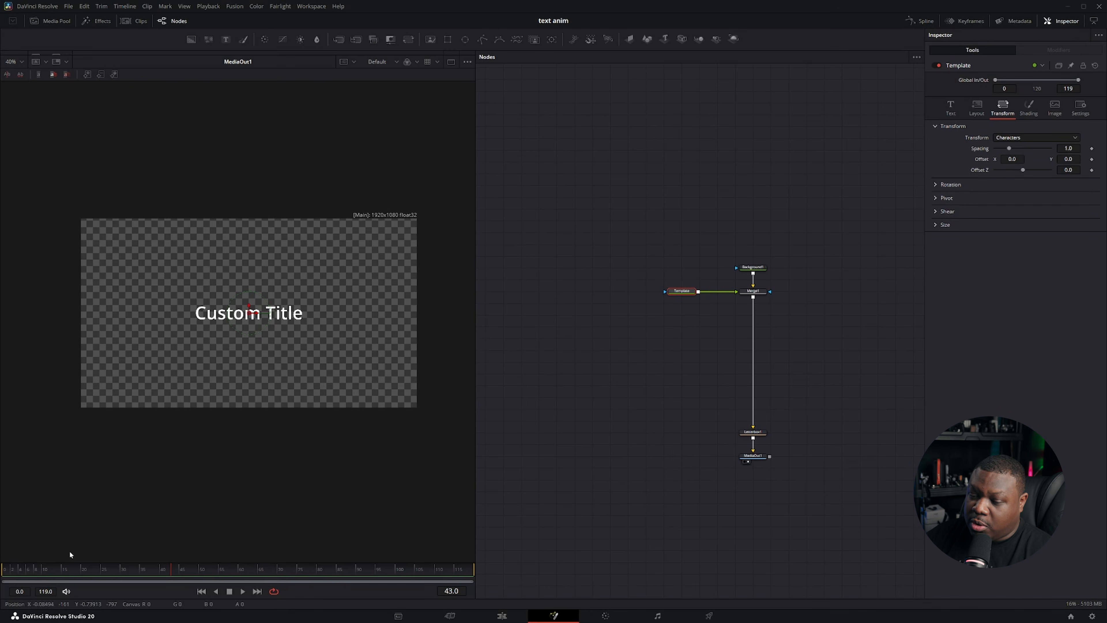
pyautogui.click(45, 571)
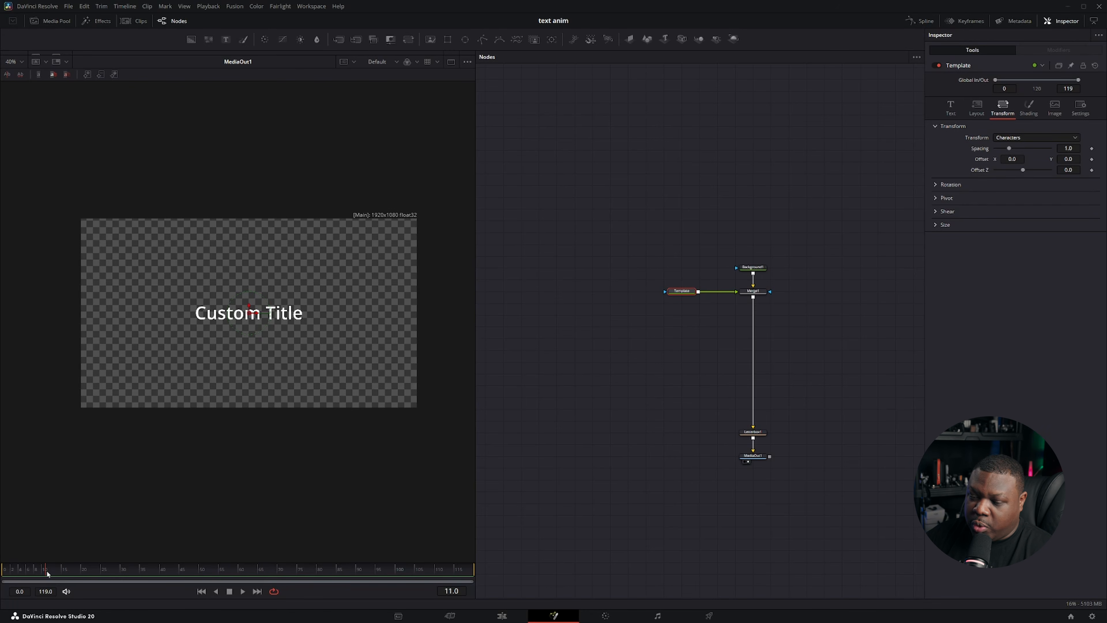
pyautogui.press('Right')
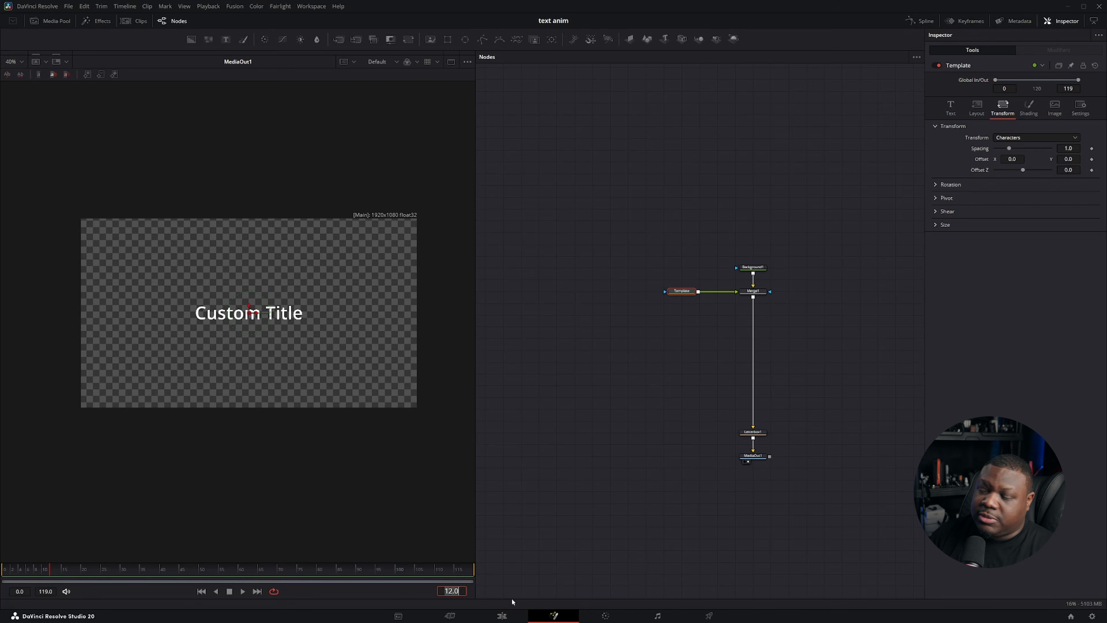
pyautogui.click(1091, 160)
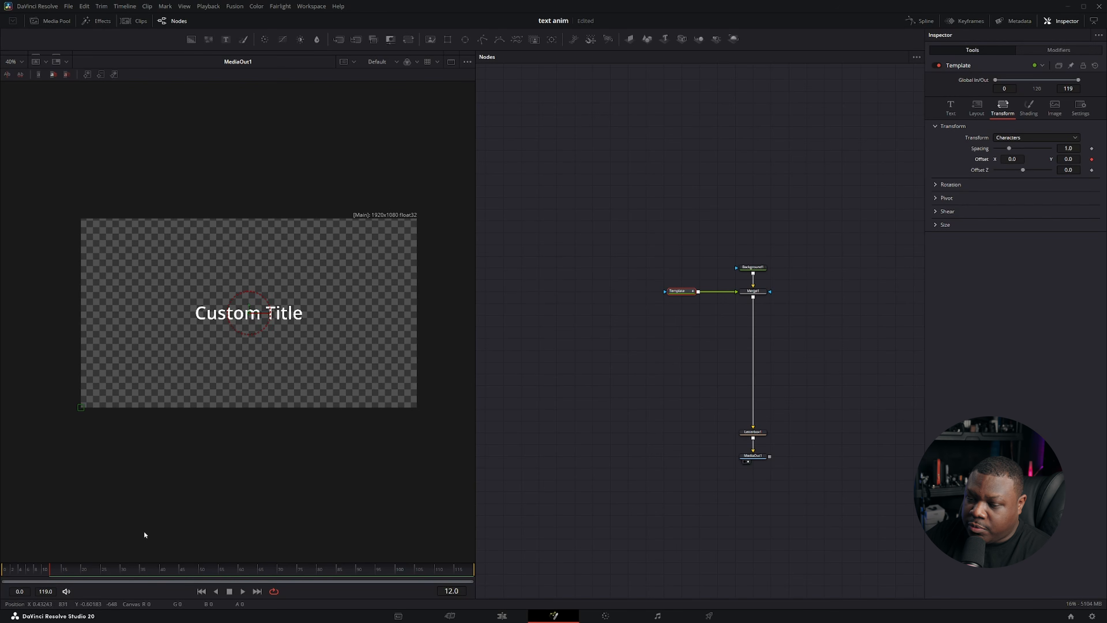
pyautogui.press('Home')
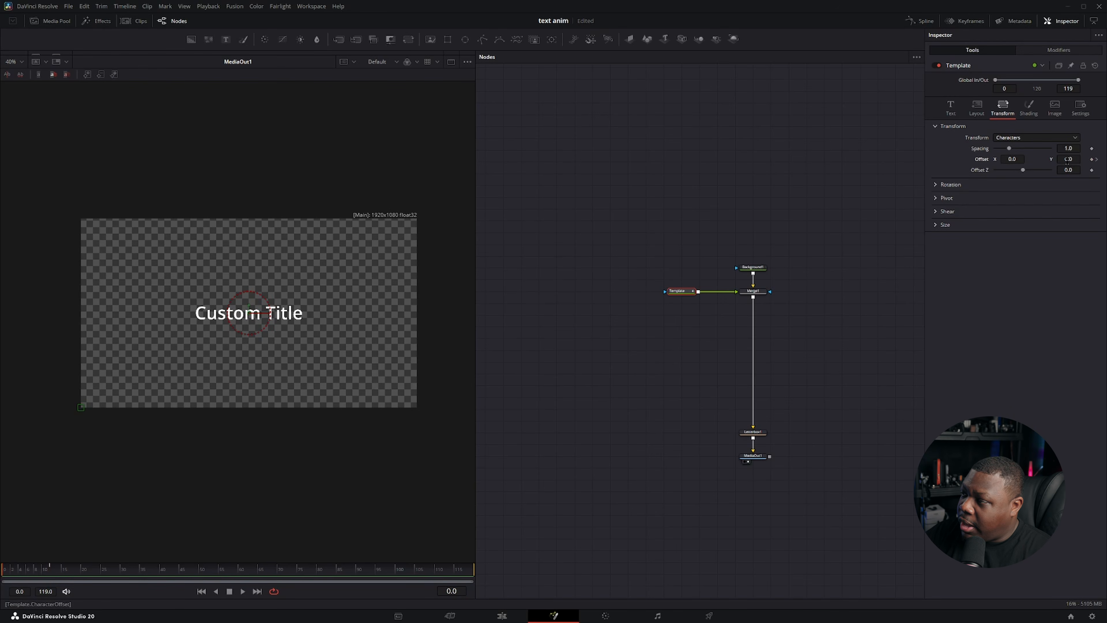
pyautogui.moveTo(1067, 159); pyautogui.dragTo(1089, 160)
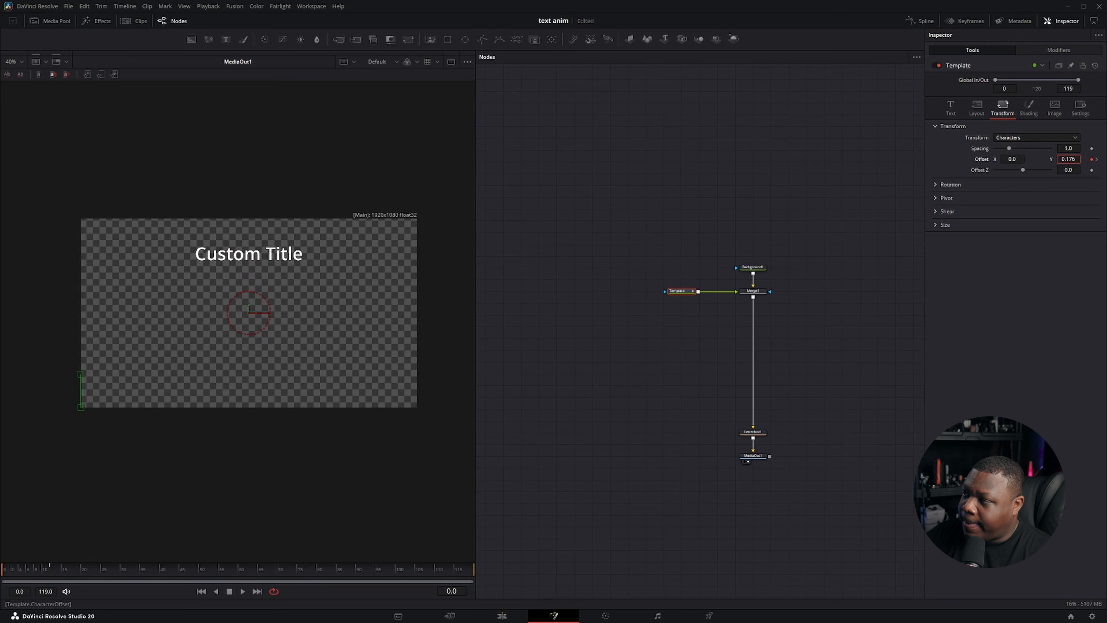
pyautogui.press('space')
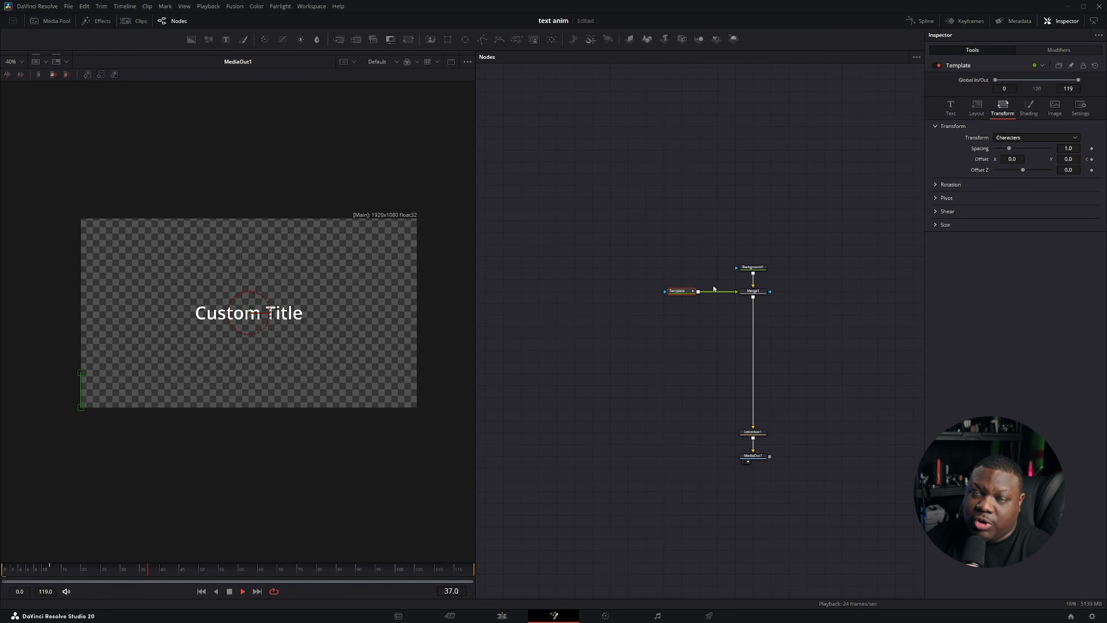
# Step: Stop playback and apply Out Cubic easing to all keyframes of the Displacement curve in the Spline editor
pyautogui.click(920, 21)
pyautogui.press('space')
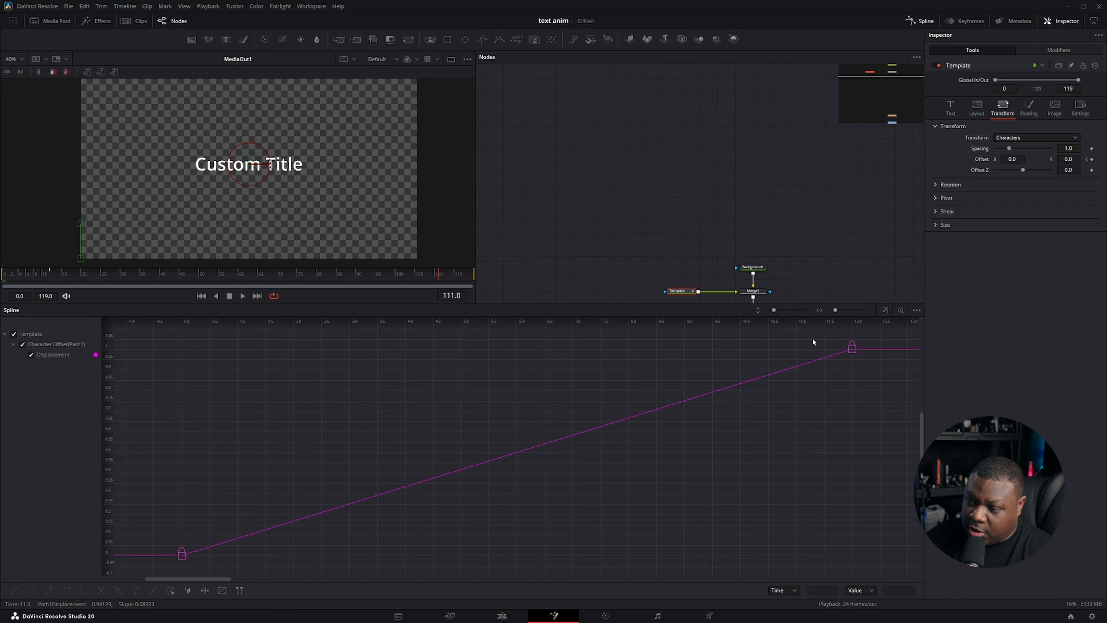
pyautogui.hotkey('ctrl', 'a')
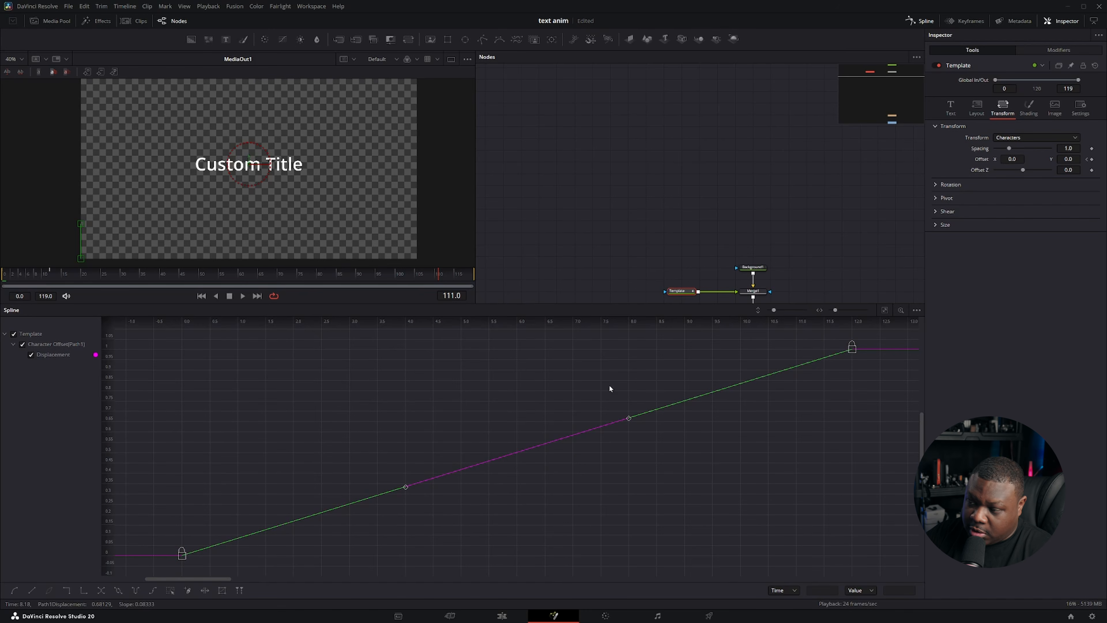
pyautogui.rightClick(532, 393)
pyautogui.moveTo(577, 271)
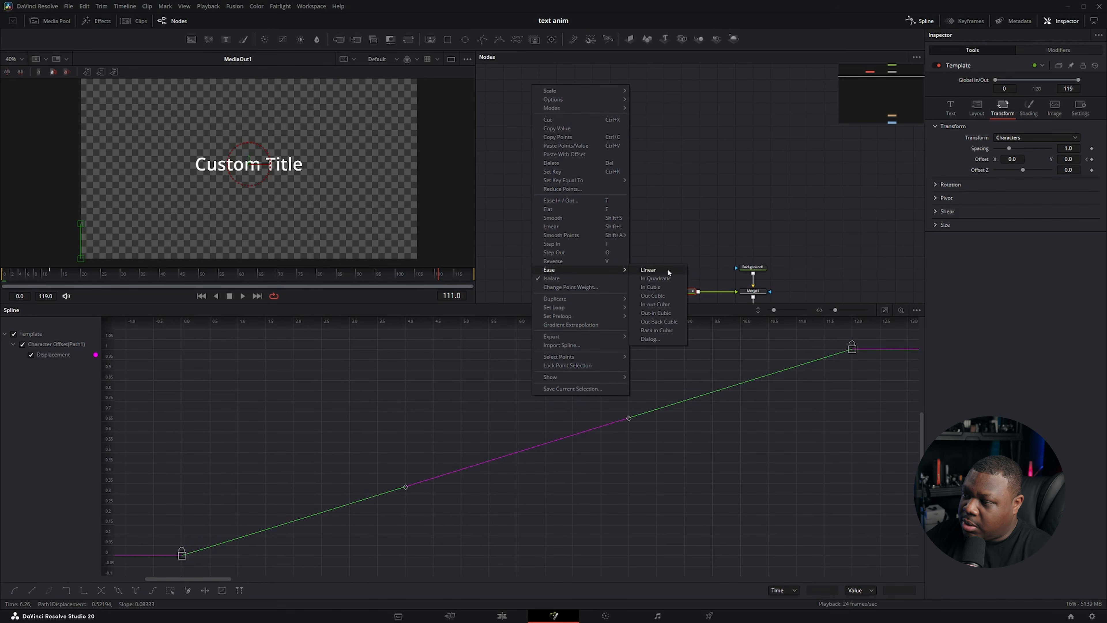
pyautogui.click(652, 296)
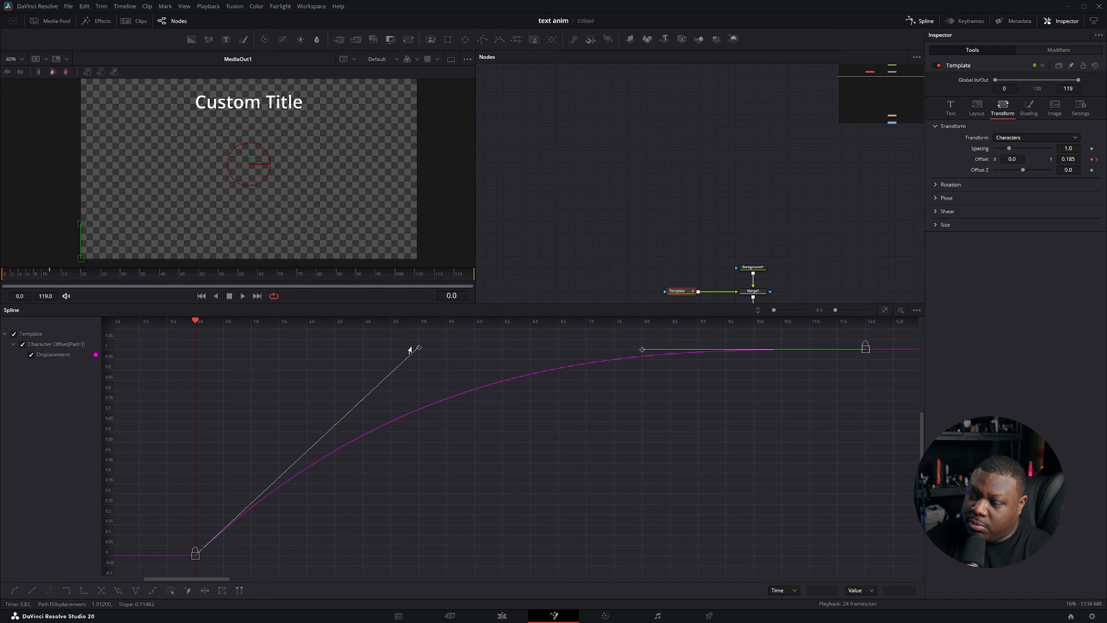
# Step: Try a steeper ease-out on the Displacement curve by reshaping both keyframe handles, and play the animation
pyautogui.moveTo(411, 347); pyautogui.dragTo(411, 344)
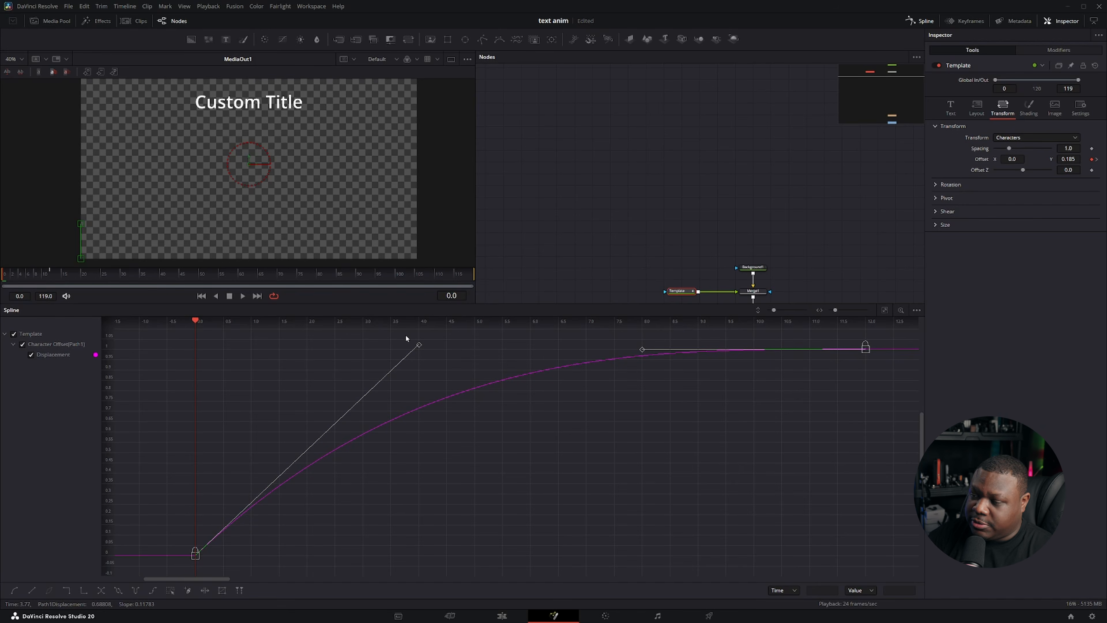
pyautogui.moveTo(417, 344); pyautogui.dragTo(194, 390)
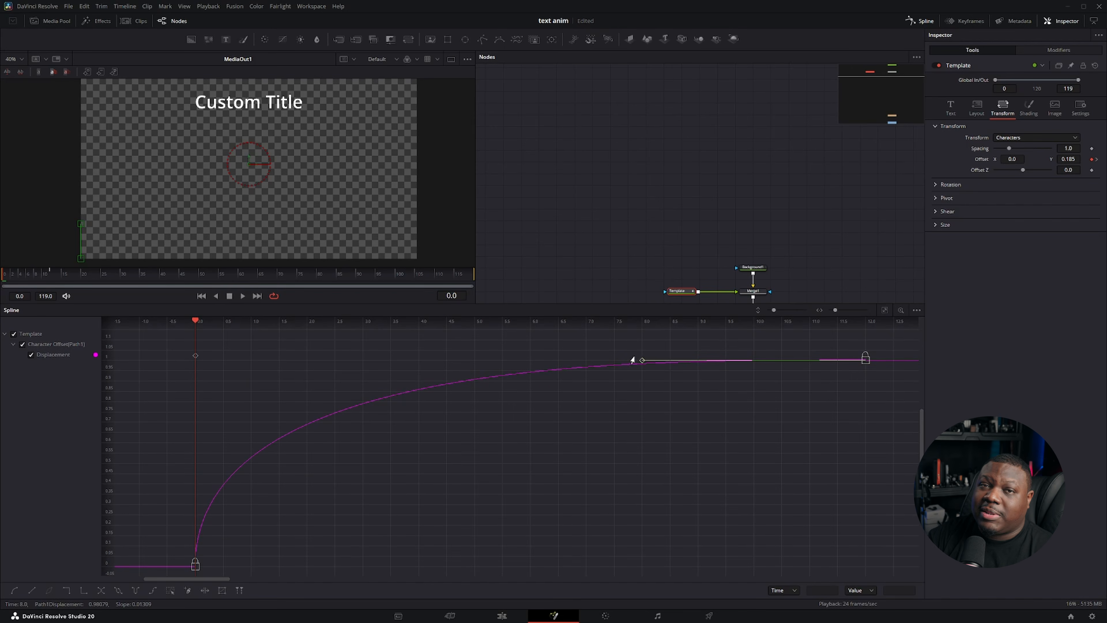
pyautogui.moveTo(641, 363); pyautogui.dragTo(352, 390)
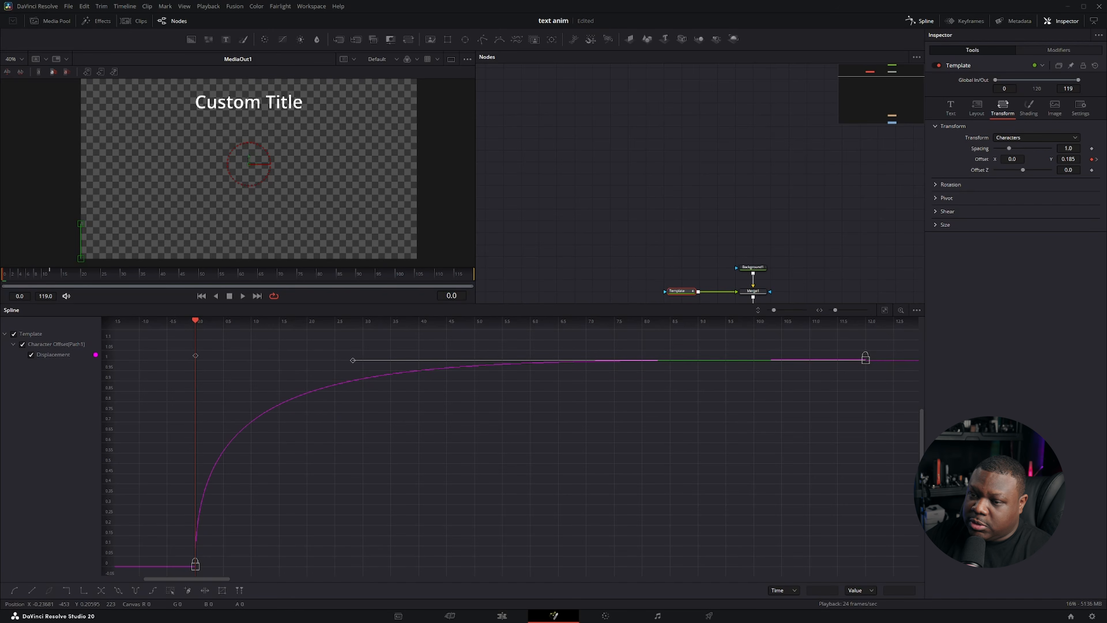
pyautogui.press('space')
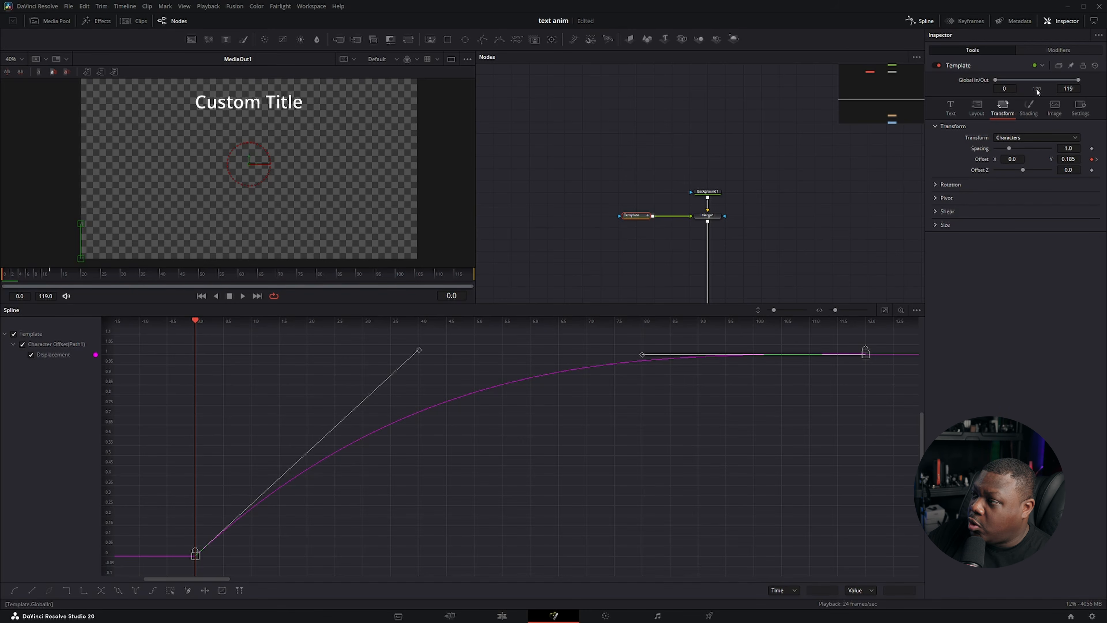
# Step: Animate the opacity of the title's first shading element from 0.0 at frame 0 to 1.0 at frame 7
pyautogui.click(1028, 107)
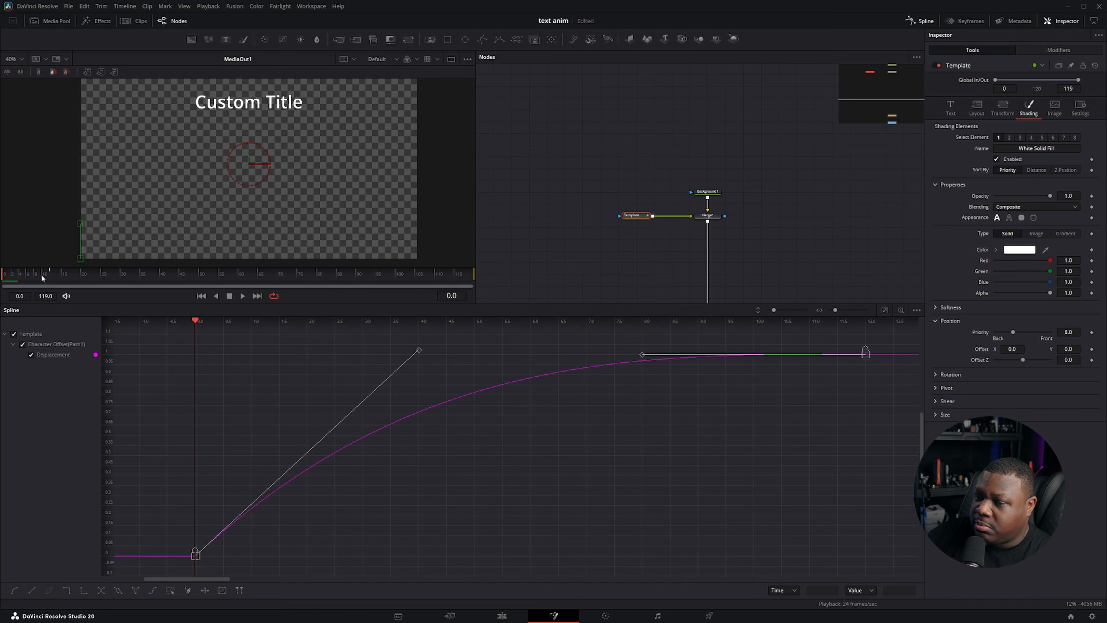
pyautogui.click(32, 280)
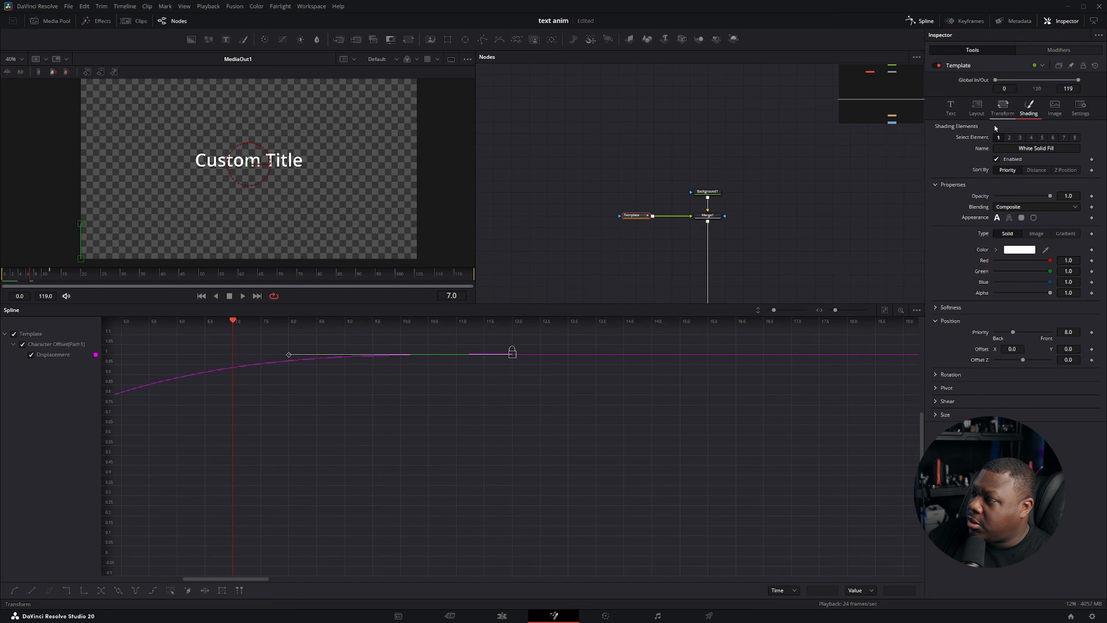
pyautogui.click(1092, 196)
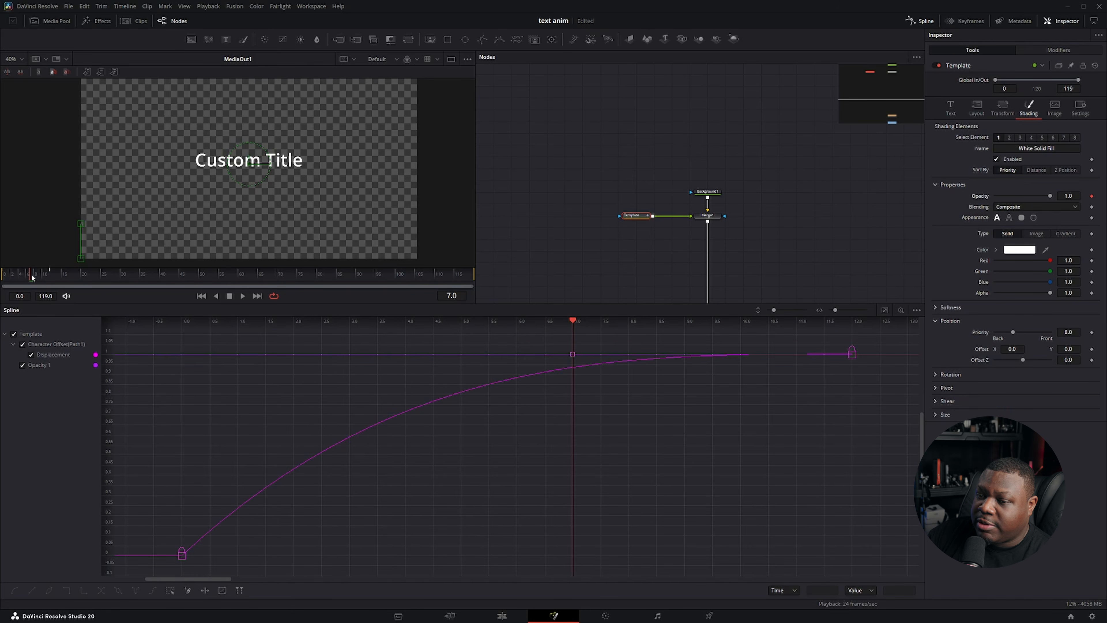
pyautogui.moveTo(32, 276); pyautogui.dragTo(3, 275)
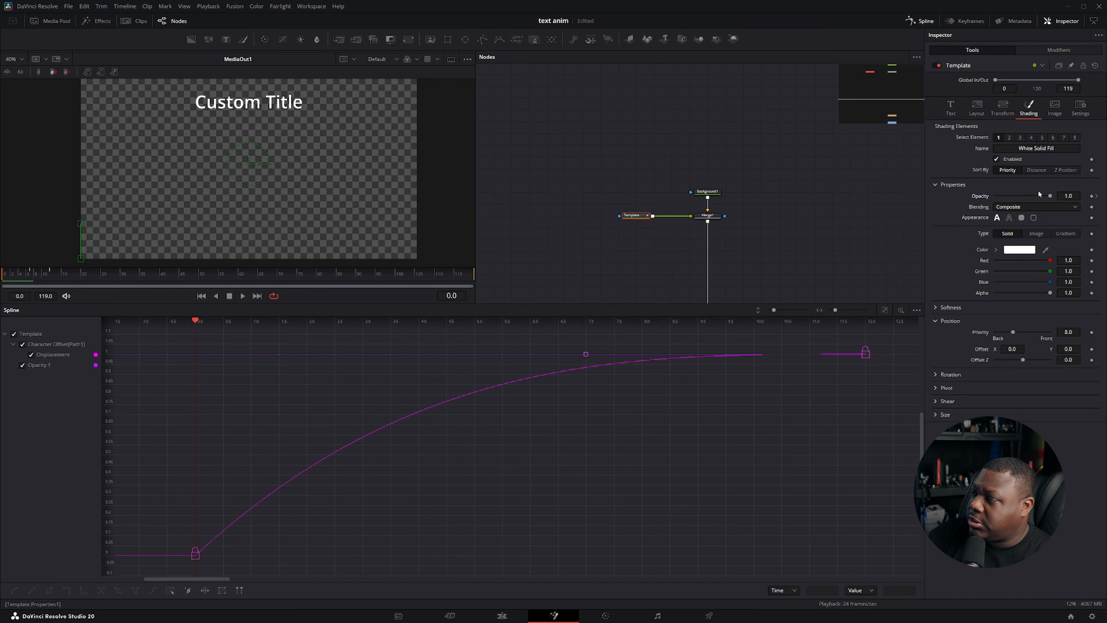
pyautogui.moveTo(1039, 194); pyautogui.dragTo(951, 199)
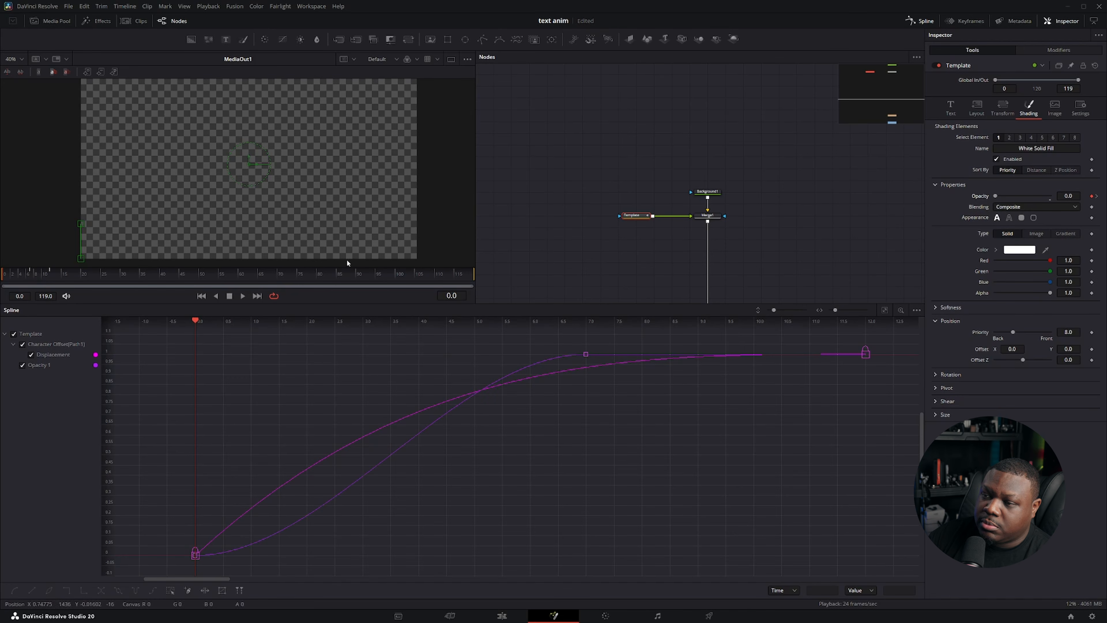
# Step: Isolate the title's Opacity curve in the Spline editor and apply Out Cubic easing to all its keyframes
pyautogui.click(31, 355)
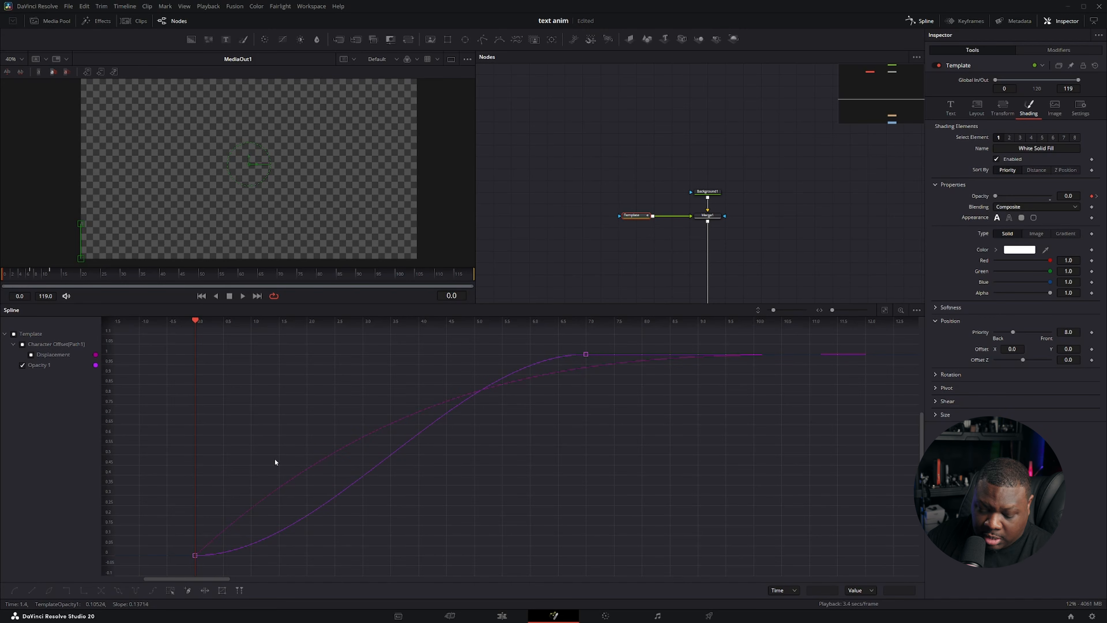
pyautogui.hotkey('ctrl', 'a')
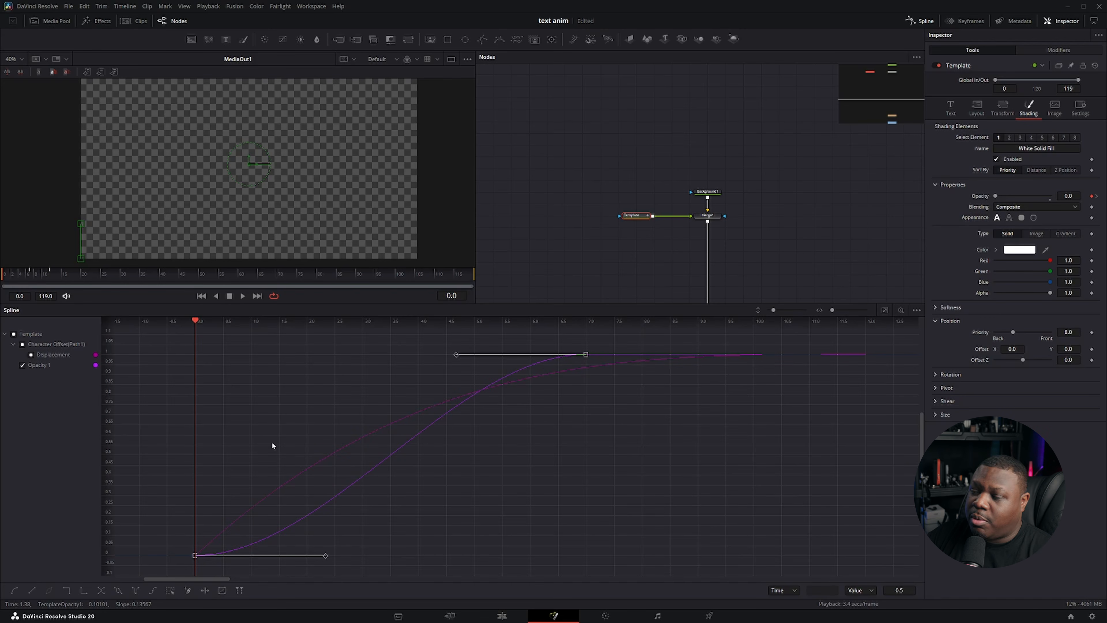
pyautogui.rightClick(257, 431)
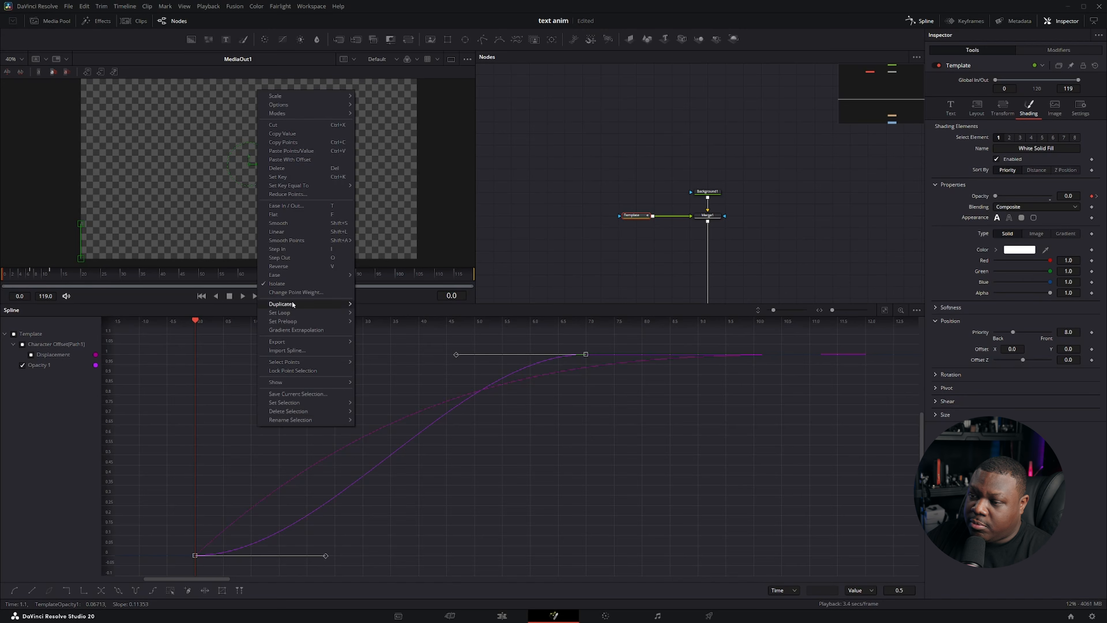
pyautogui.moveTo(299, 276)
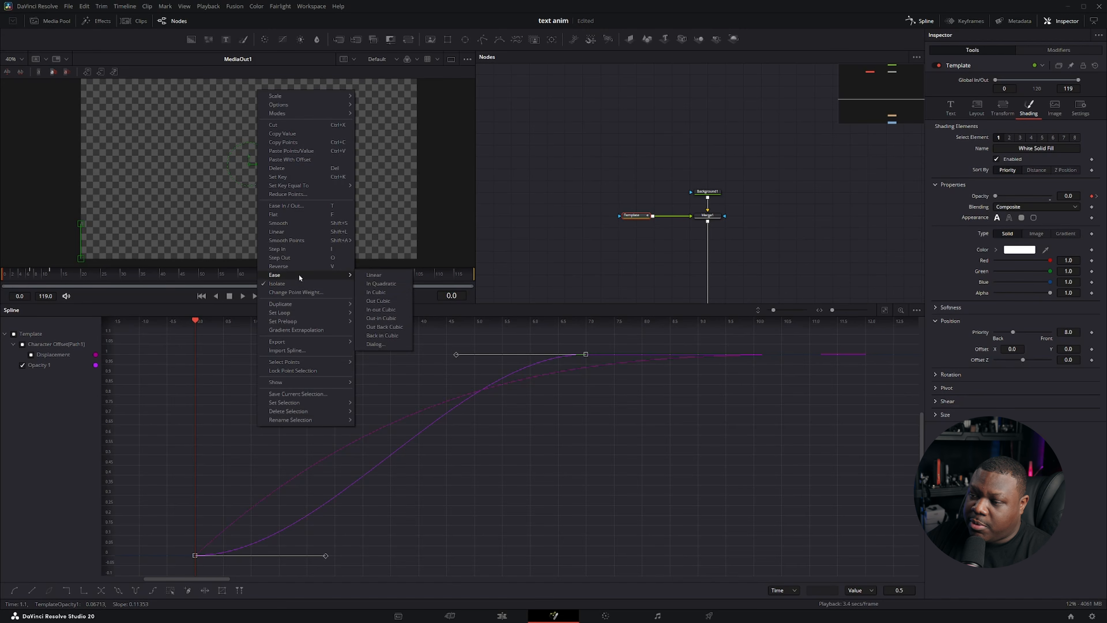
pyautogui.click(381, 301)
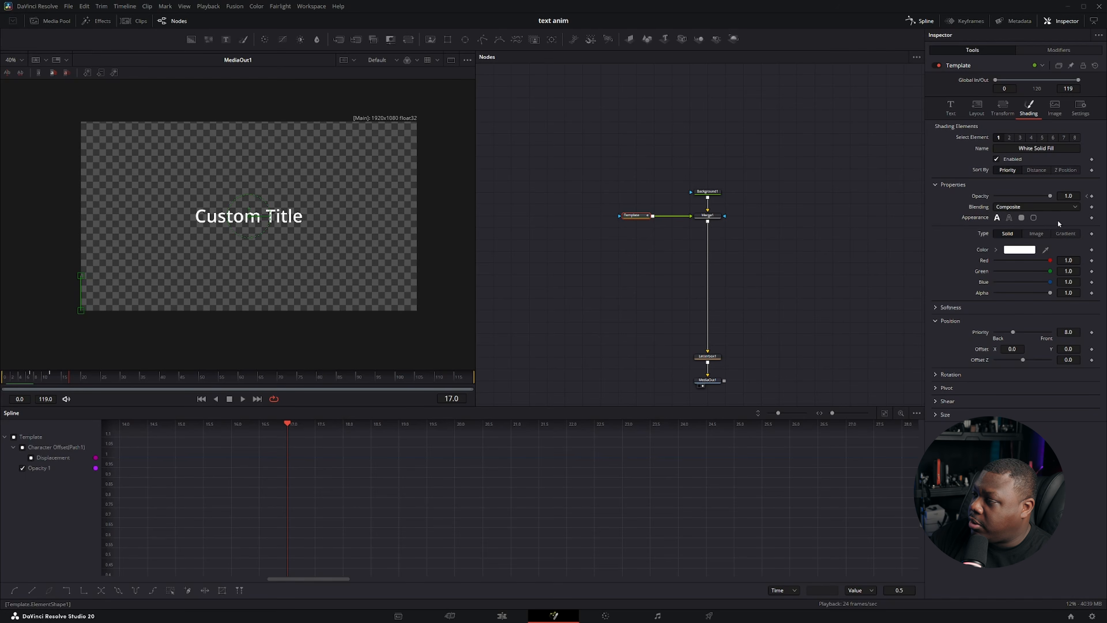
# Step: Change the title's fill to a gradient, with the black stop's alpha at 0.0 and the white stop at about 0.71
pyautogui.click(1065, 234)
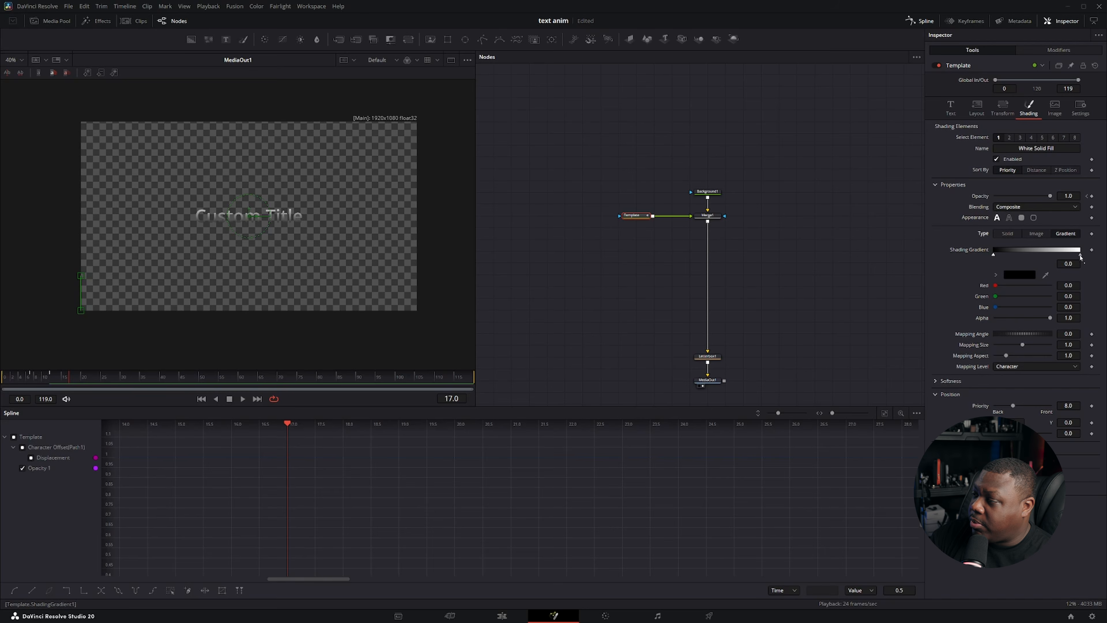
pyautogui.click(1080, 256)
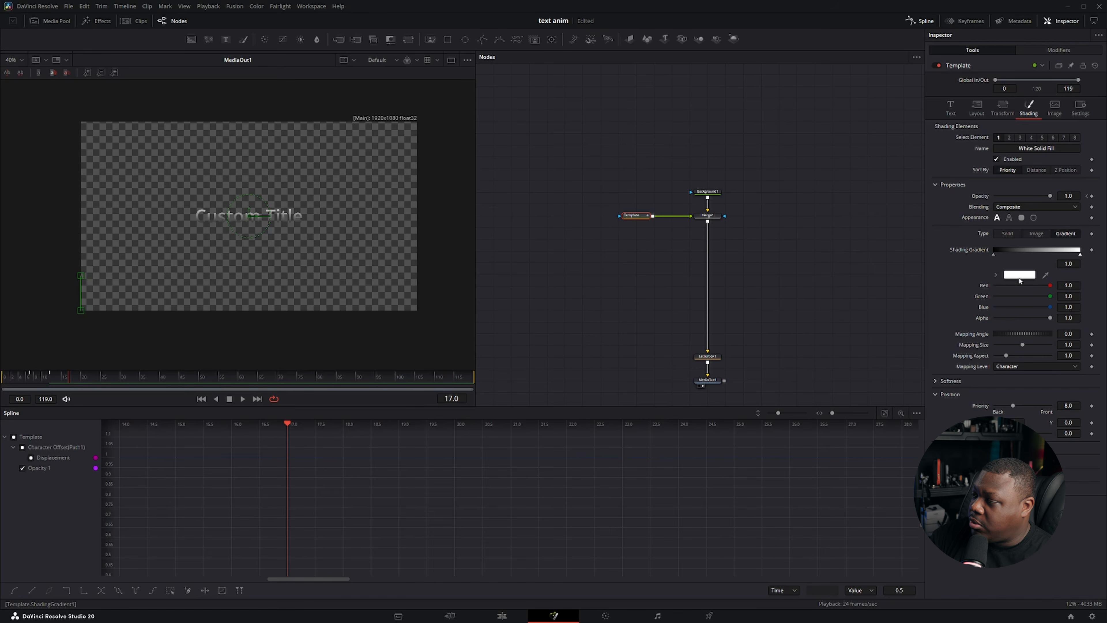
pyautogui.moveTo(1080, 256)
pyautogui.mouseDown()
pyautogui.moveTo(1016, 256)
pyautogui.moveTo(1037, 257)
pyautogui.mouseUp()
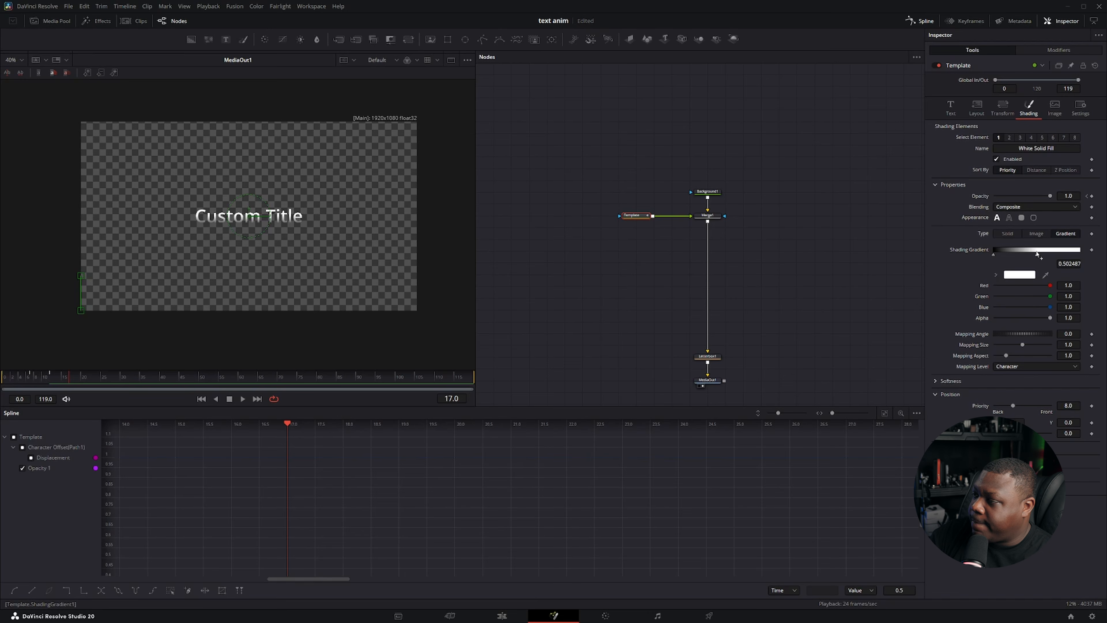
pyautogui.click(994, 256)
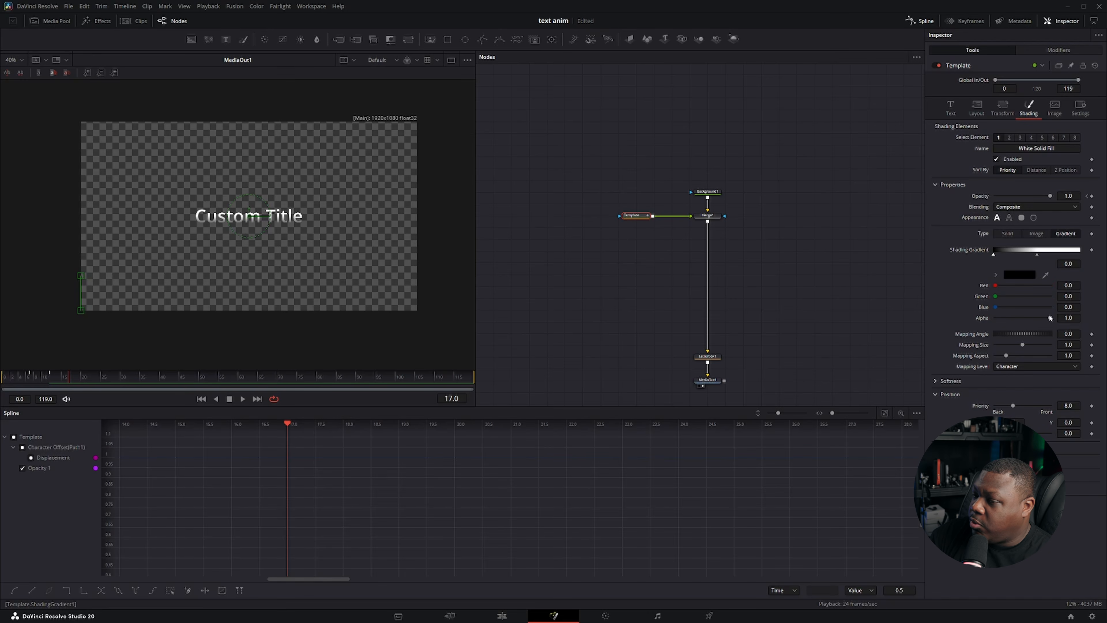
pyautogui.scroll(6, 269, 218)
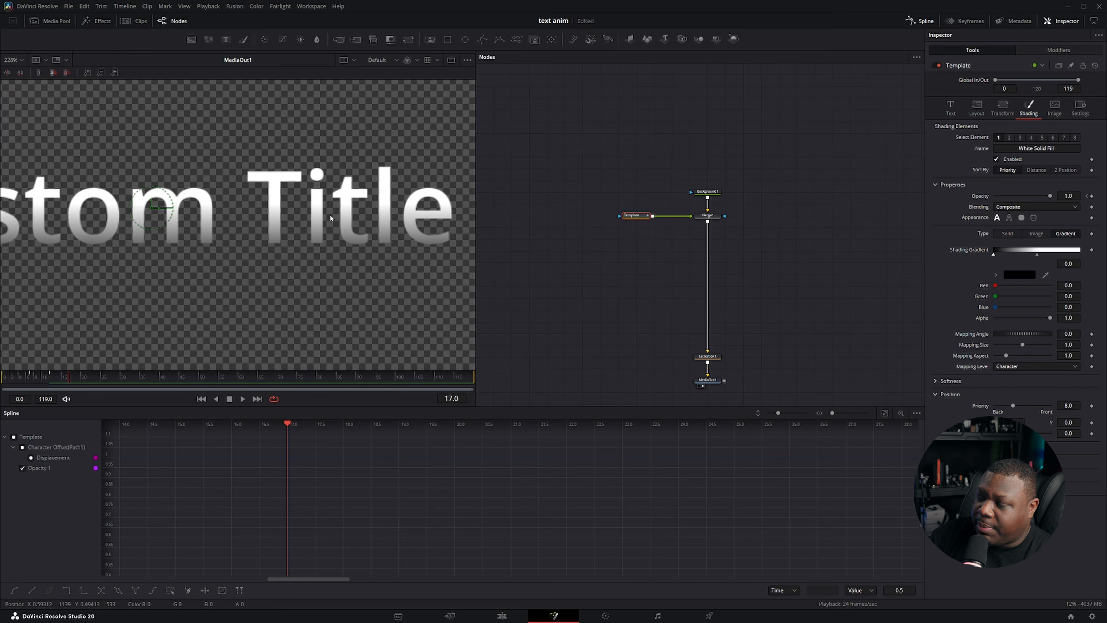
pyautogui.moveTo(1049, 317); pyautogui.dragTo(993, 318)
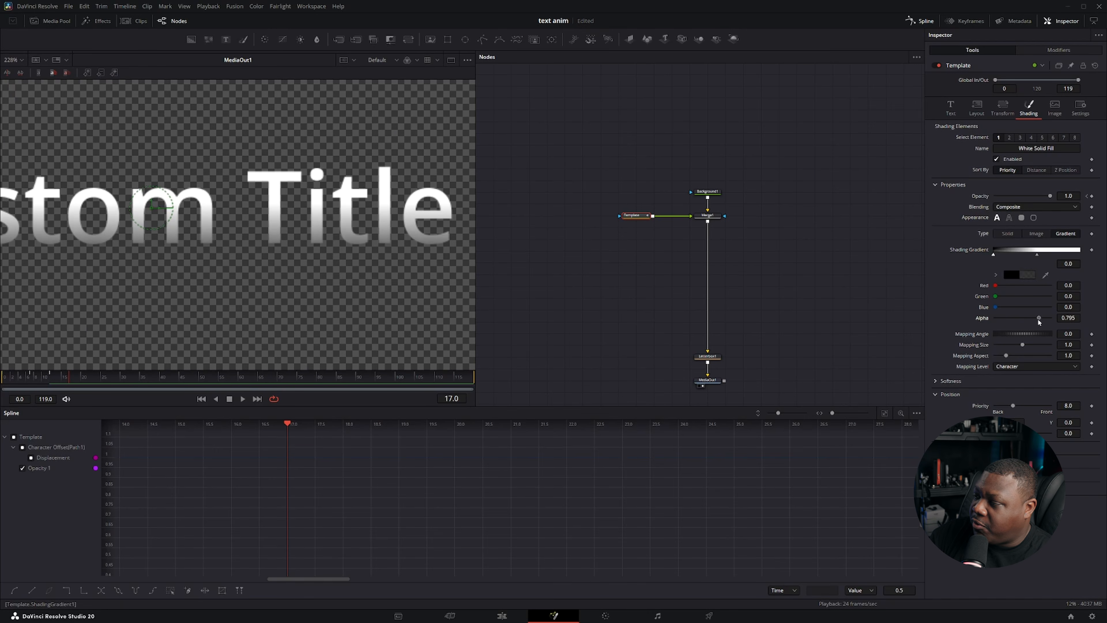
pyautogui.scroll(-2, 339, 244)
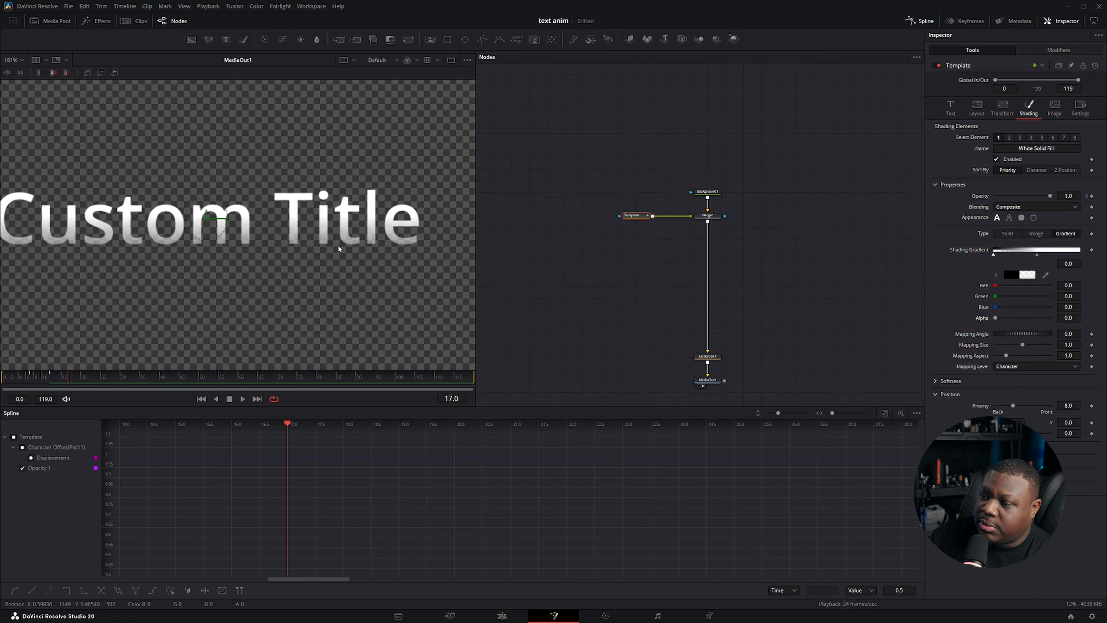
pyautogui.moveTo(1036, 254); pyautogui.dragTo(1055, 255)
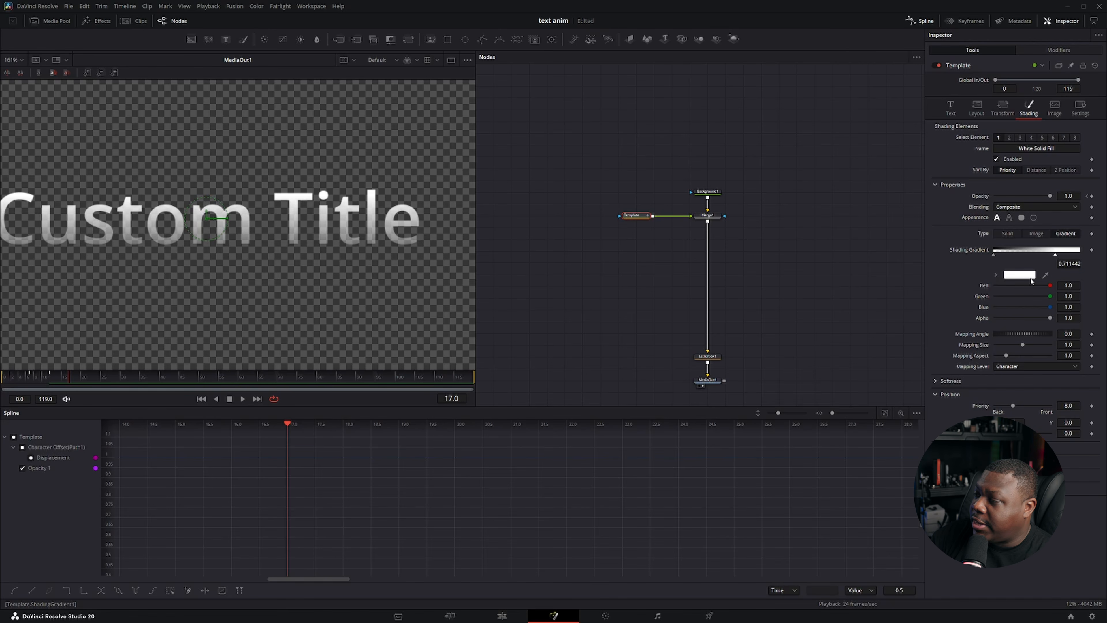
# Step: Try the red custom color on the gradient's white stop
pyautogui.click(1029, 280)
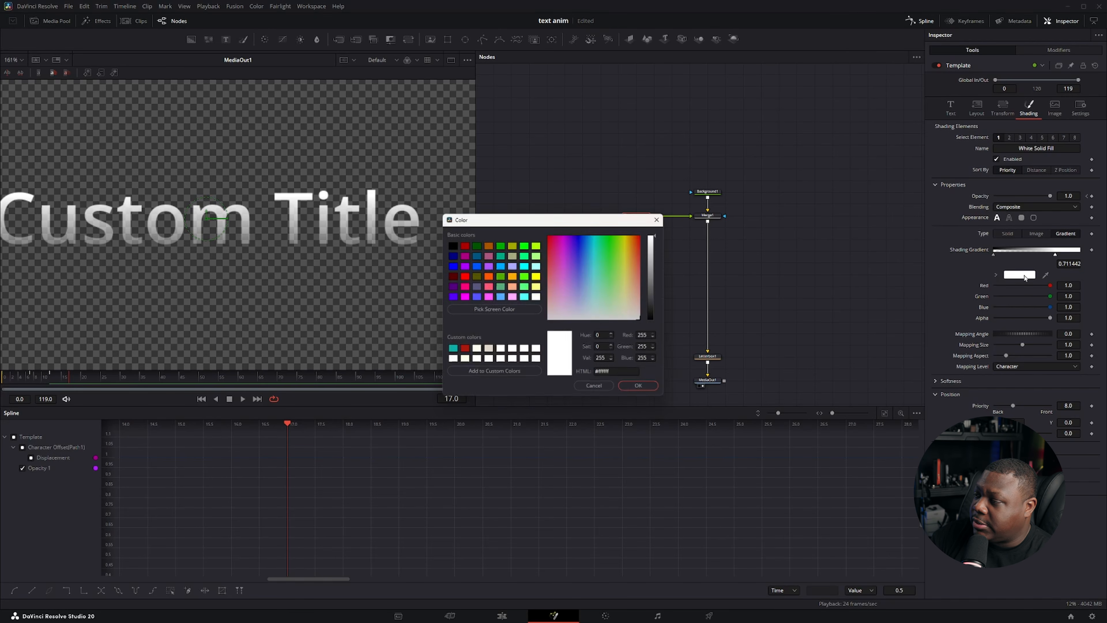
pyautogui.click(464, 349)
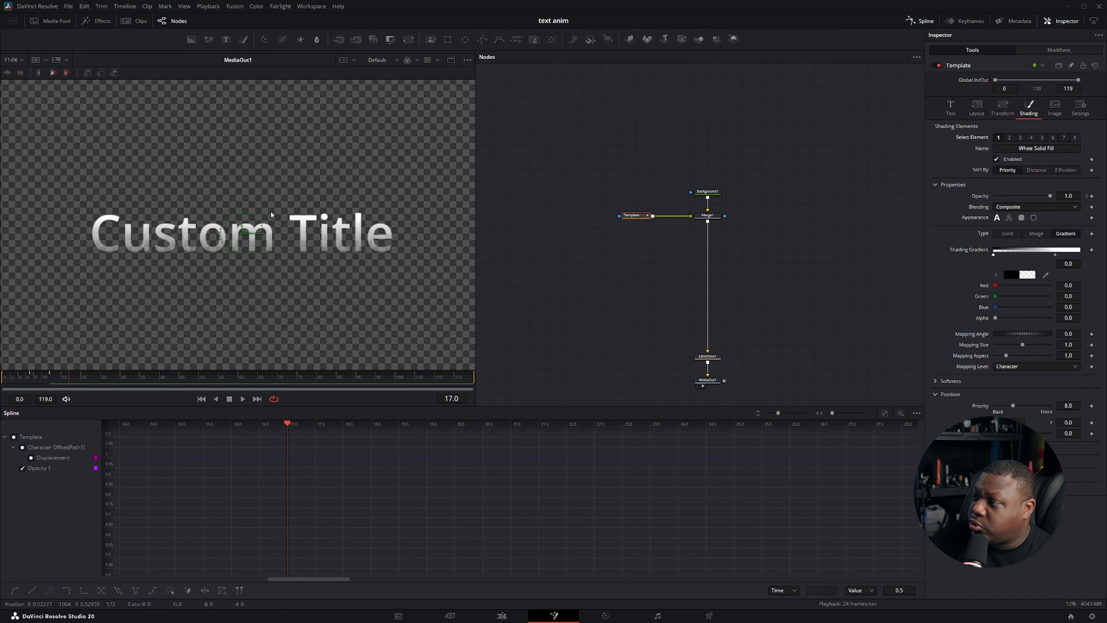
# Step: Enable the Black Shadow shading element with Y offset -0.256 and softness of about X 13.23, Y 9.92
pyautogui.click(1019, 138)
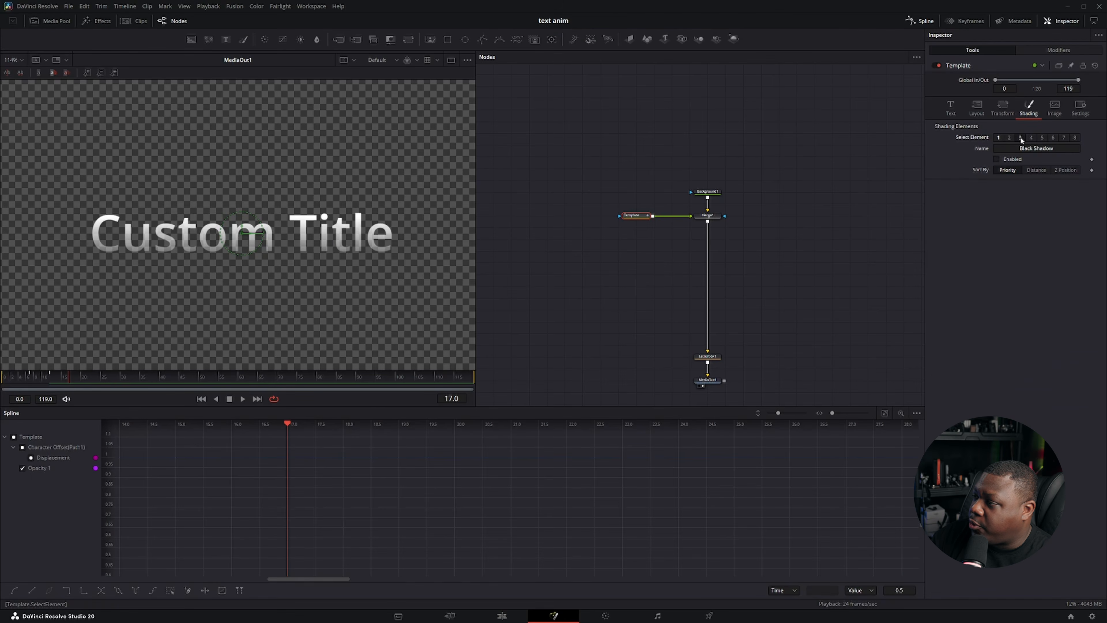
pyautogui.click(996, 159)
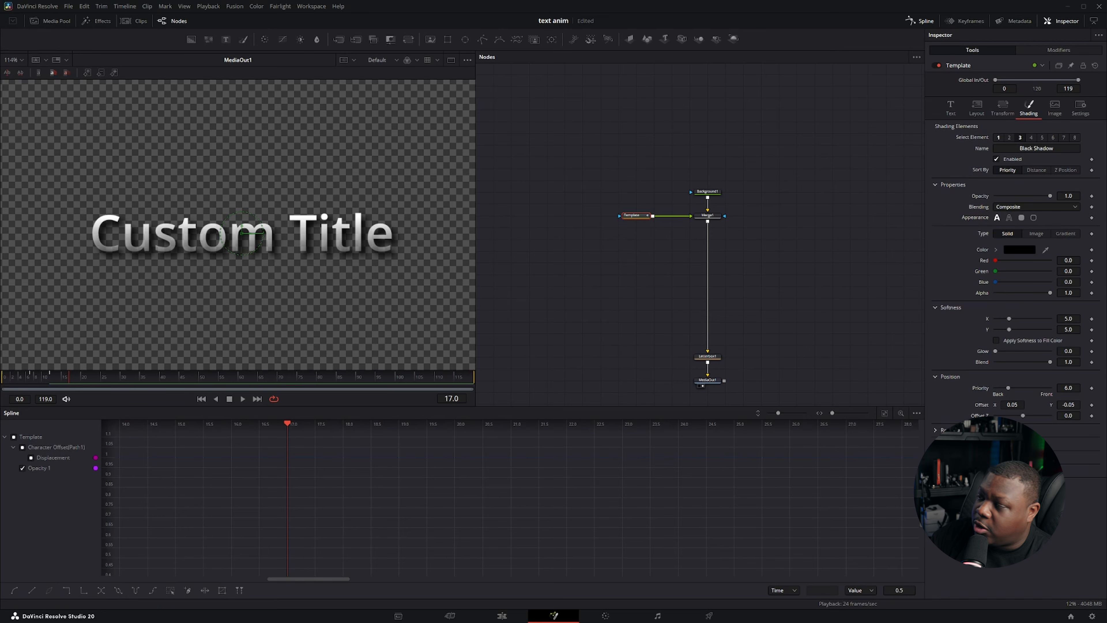
pyautogui.moveTo(1067, 404)
pyautogui.mouseDown()
pyautogui.moveTo(1012, 404)
pyautogui.moveTo(1082, 418)
pyautogui.mouseUp()
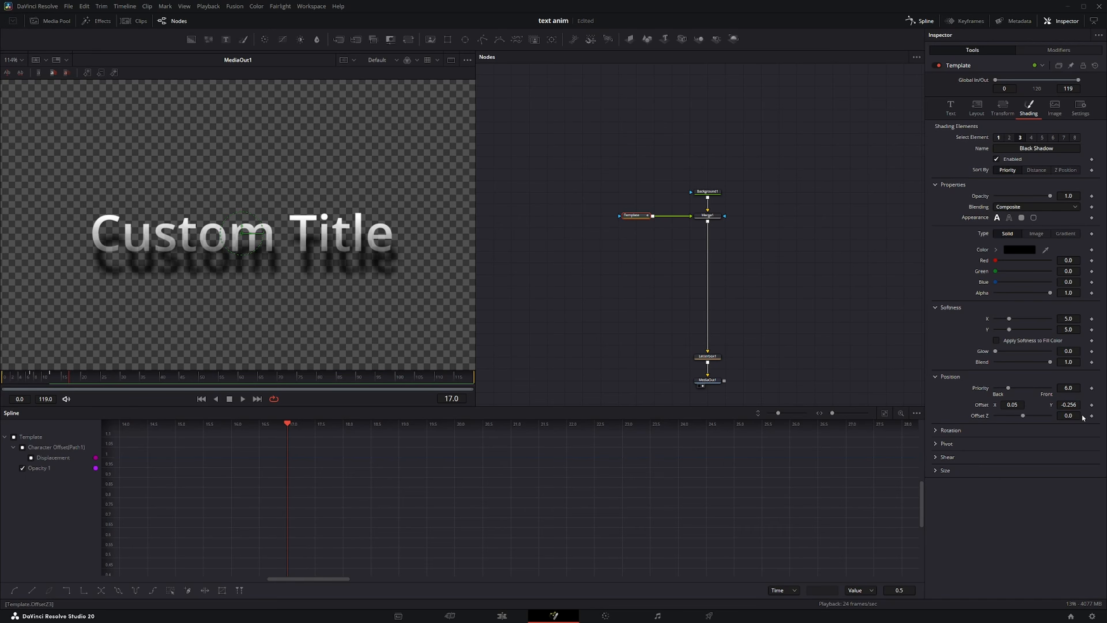
pyautogui.moveTo(1007, 318); pyautogui.dragTo(1031, 318)
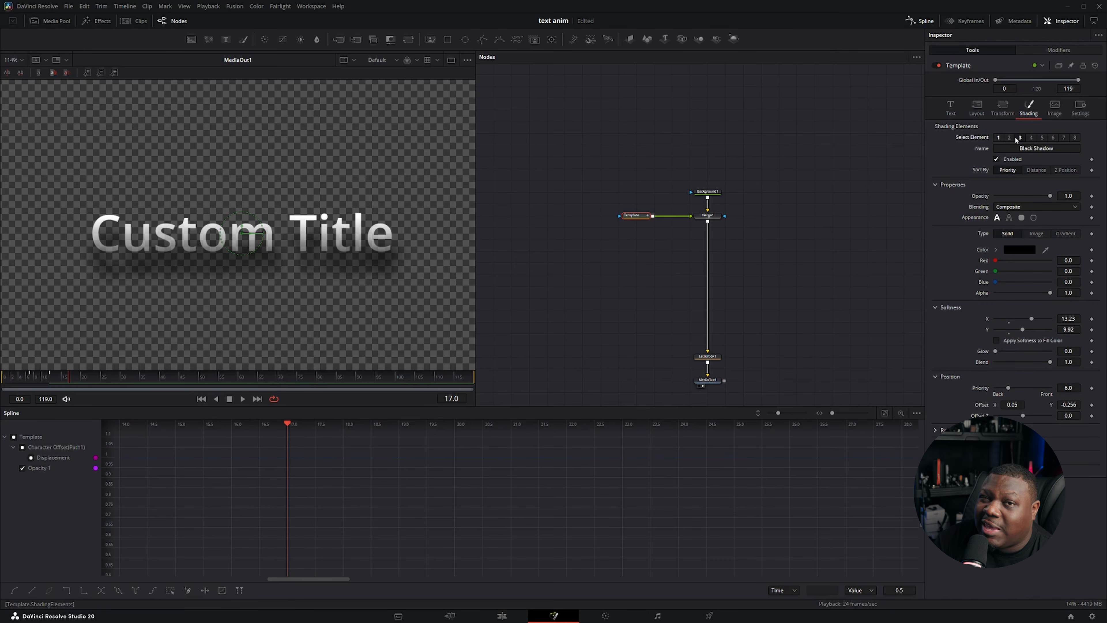
# Step: Set the White Solid Fill's glow to about 0.764, try softness 1.57 on both axes, and reset the softness to 0.0
pyautogui.click(997, 138)
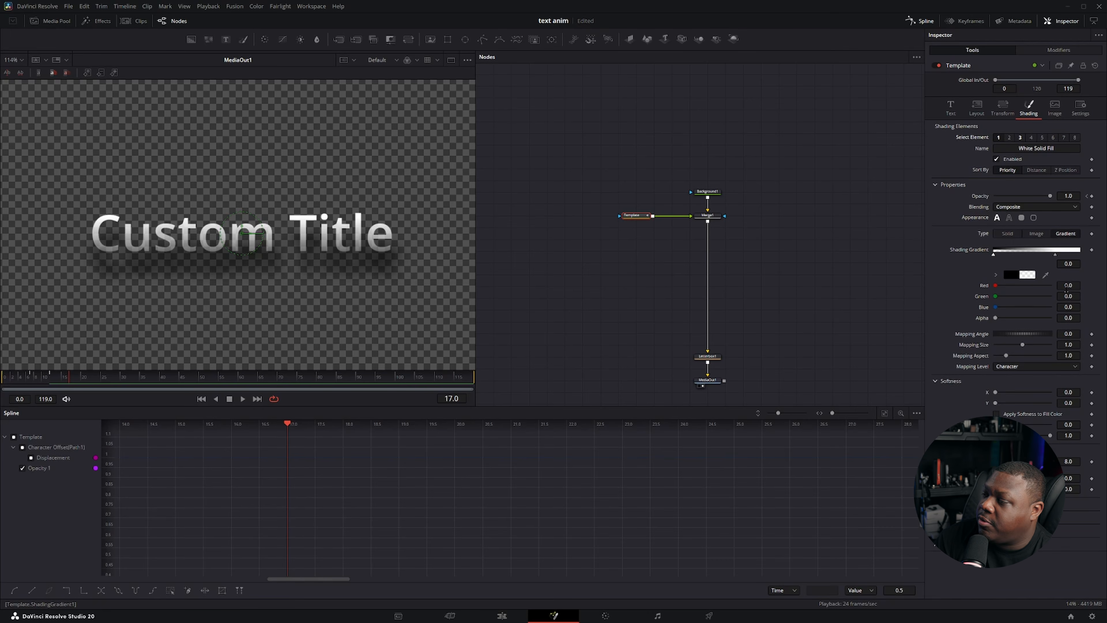
pyautogui.moveTo(995, 424); pyautogui.dragTo(1000, 403)
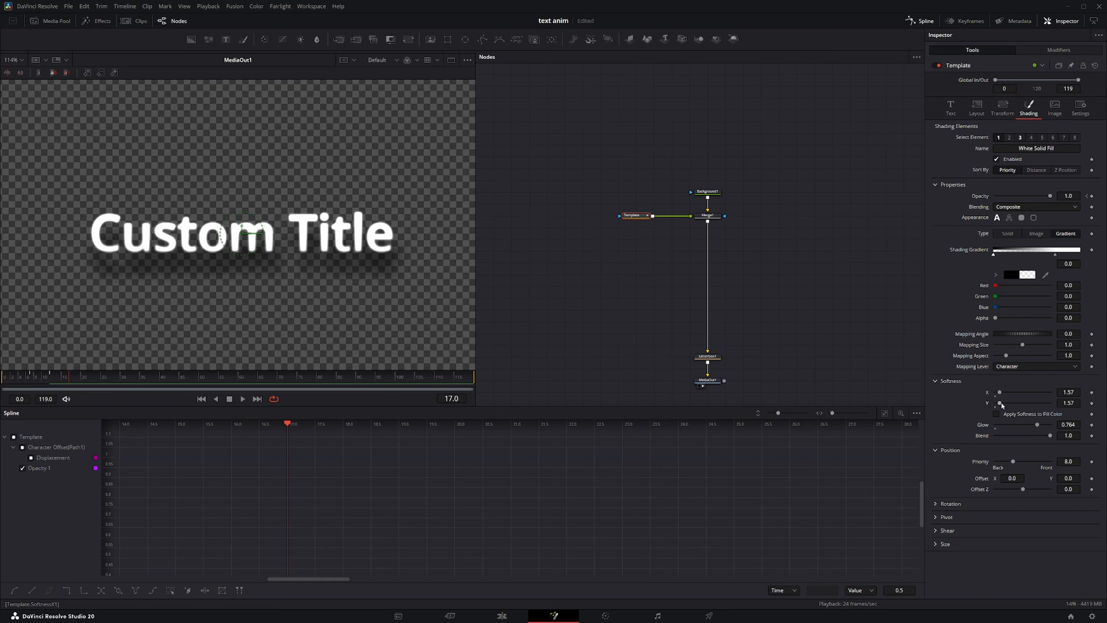
pyautogui.click(1073, 391)
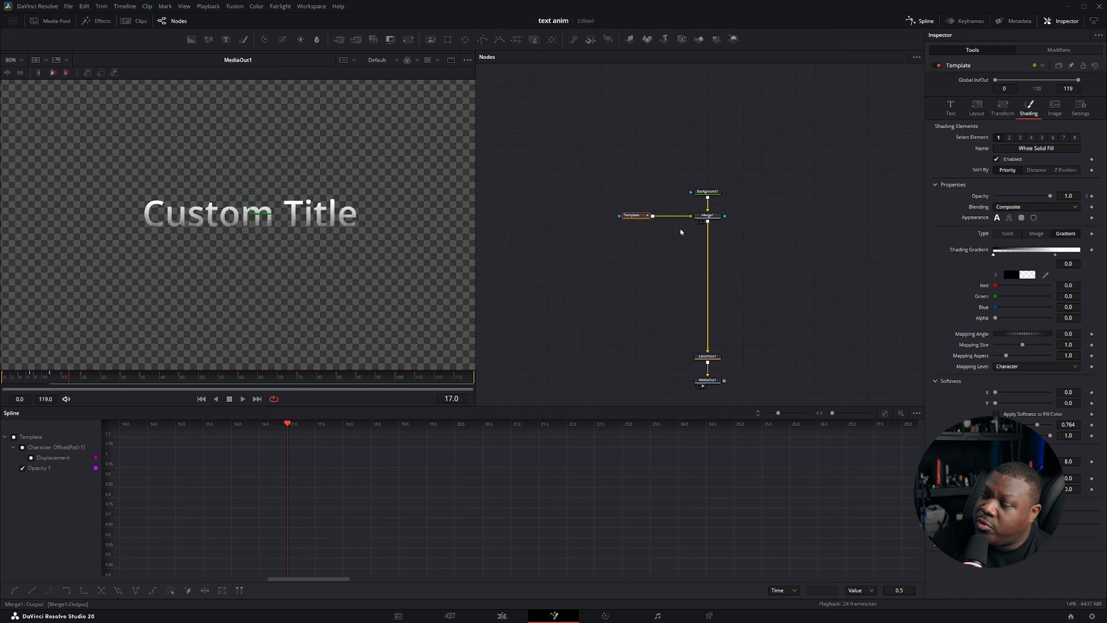
# Step: Add a Soft Glow node after Merge1 with threshold about 0.559, gain about 1.378 and glow size about 16.5
pyautogui.click(703, 216)
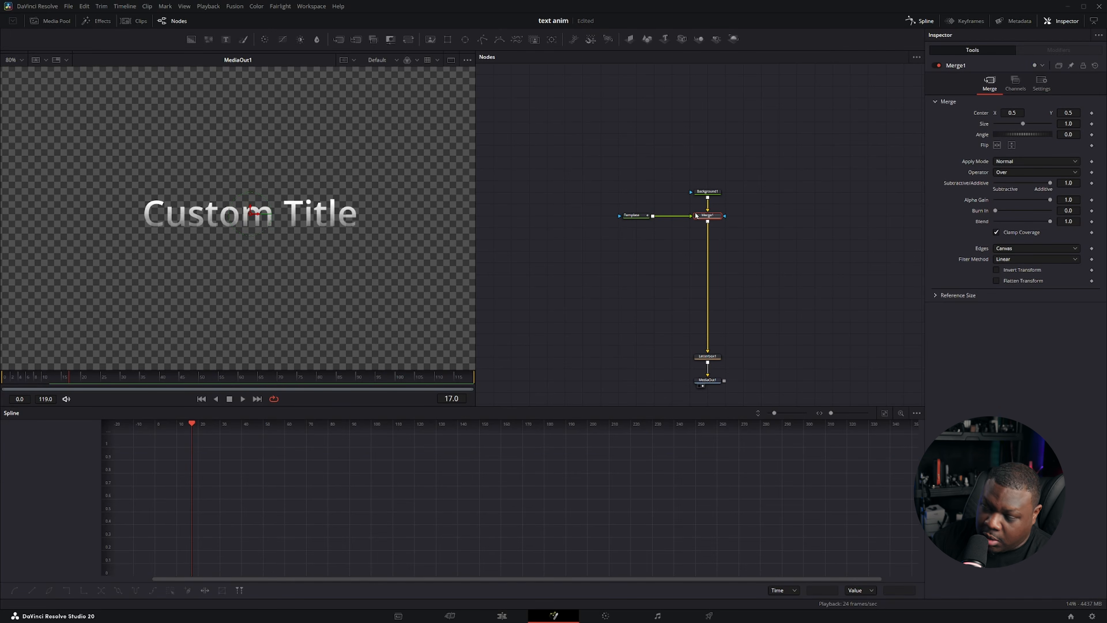
pyautogui.hotkey('ctrl', 'space')
pyautogui.write('lett')
pyautogui.press('BackSpace')
pyautogui.press('BackSpace')
pyautogui.press('BackSpace')
pyautogui.press('BackSpace')
pyautogui.write('glow')
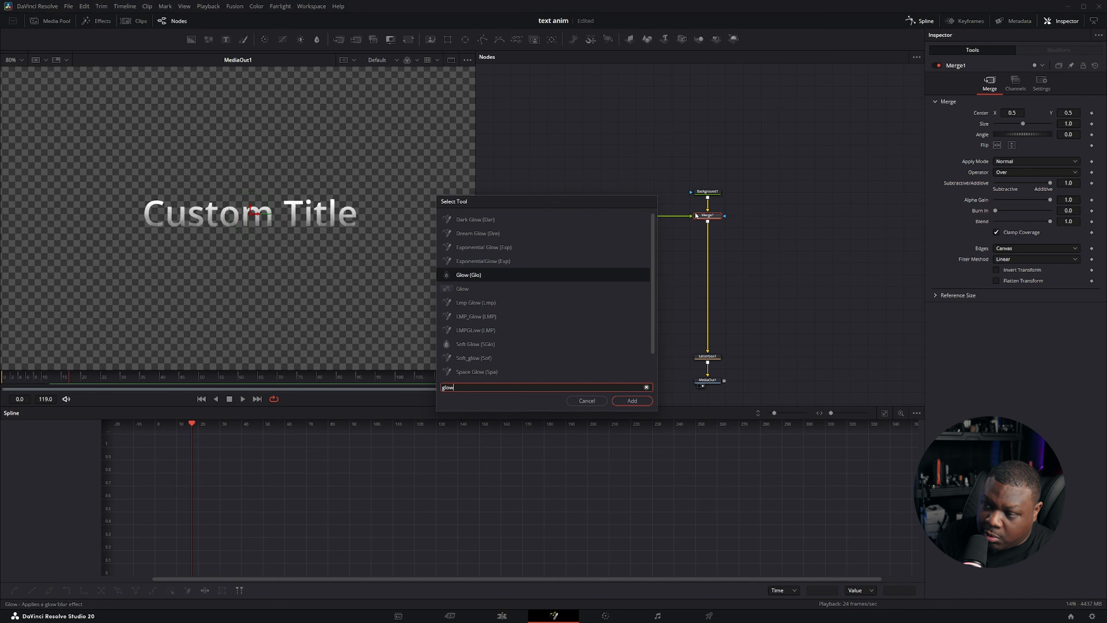
pyautogui.press('Down')
pyautogui.press('Down')
pyautogui.press('Down')
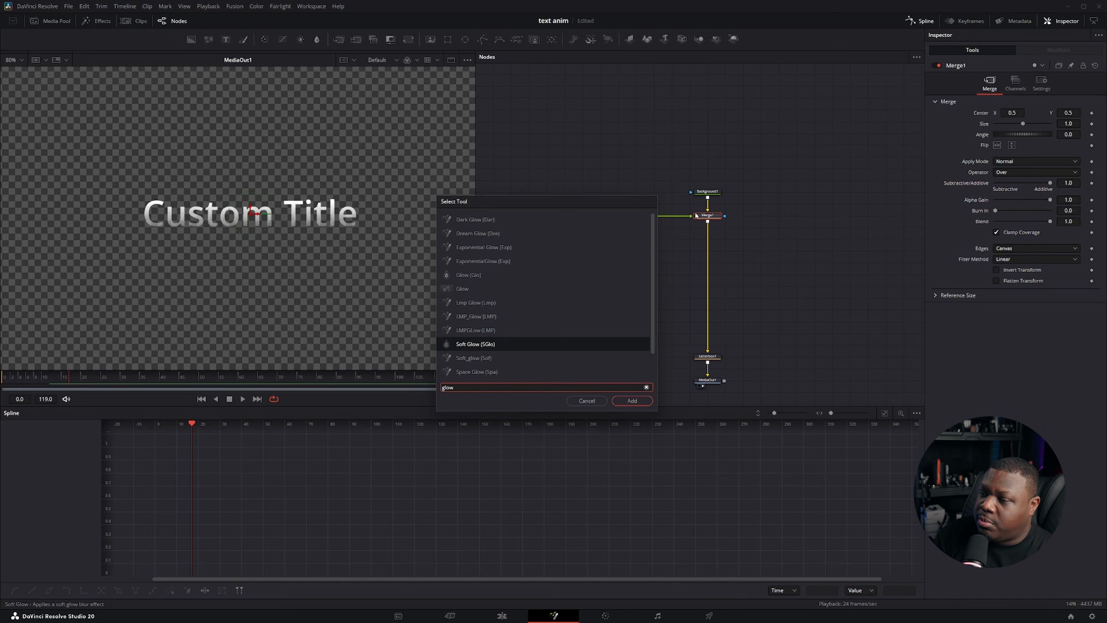
pyautogui.press('Return')
pyautogui.moveTo(995, 125); pyautogui.dragTo(1025, 124)
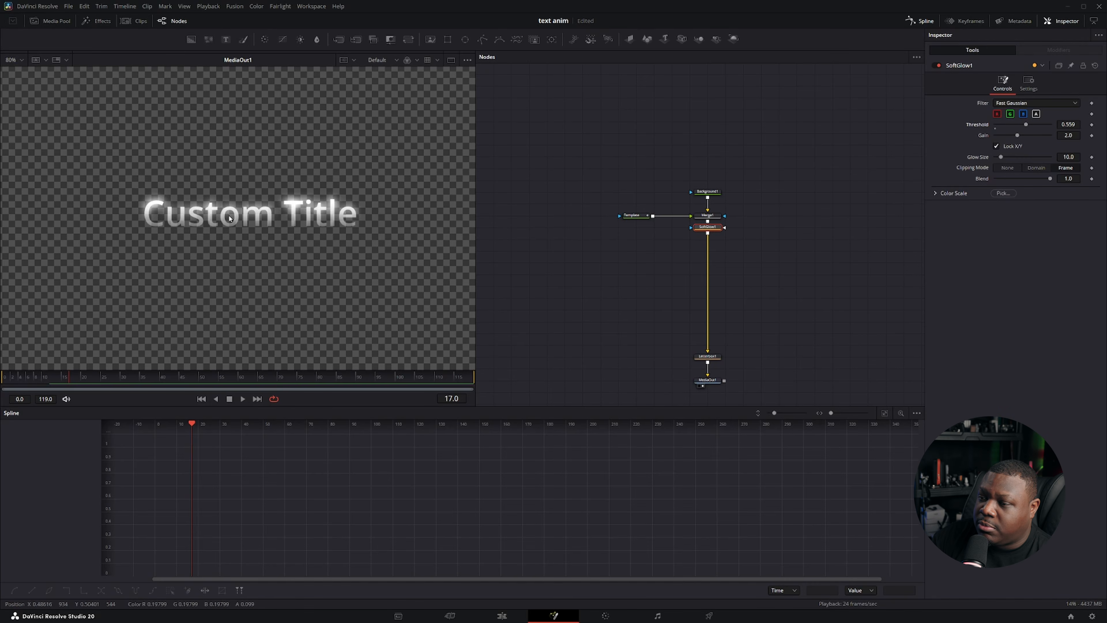
pyautogui.moveTo(1000, 157); pyautogui.dragTo(1010, 135)
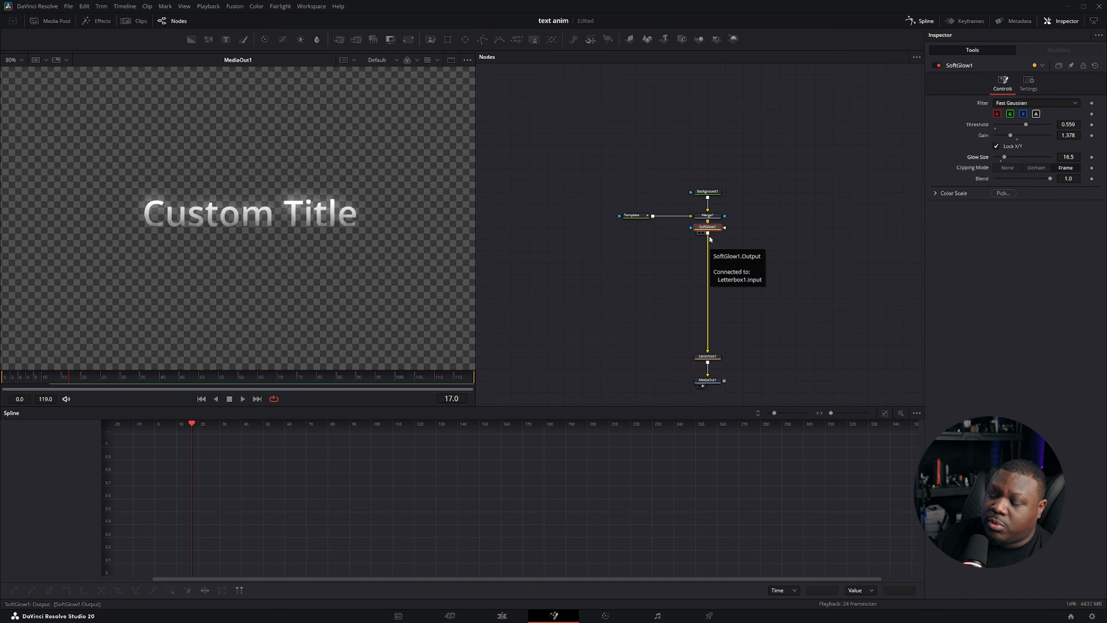
# Step: Switch to the Edit page, rename the title clip to "slide down" and scrub through its animation
pyautogui.click(506, 616)
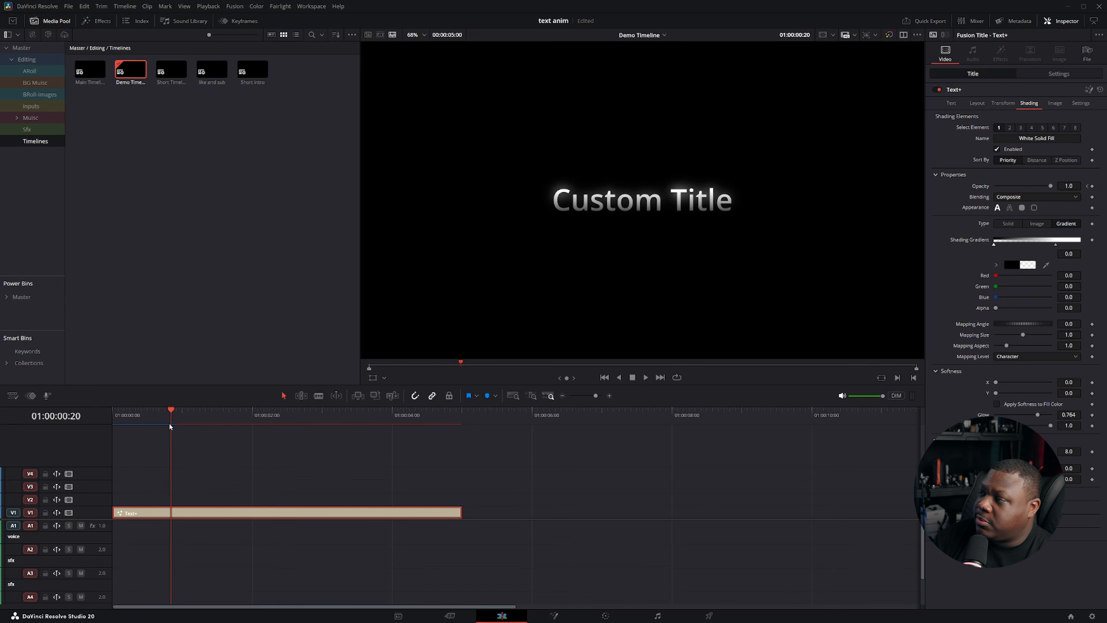
pyautogui.click(1086, 52)
pyautogui.click(1018, 92)
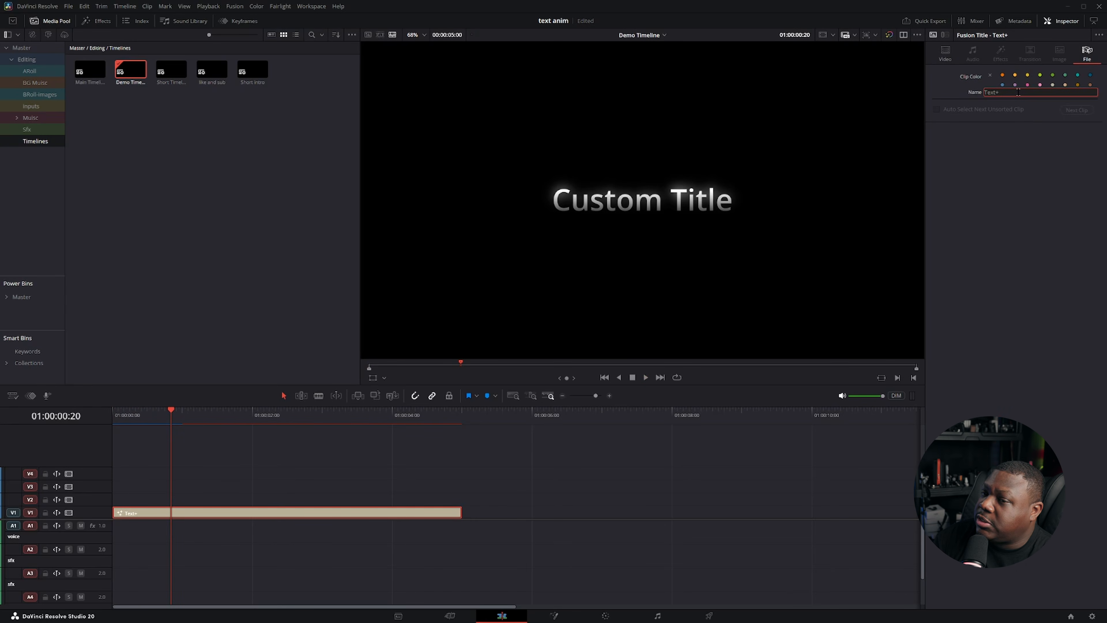
pyautogui.write('slide down')
pyautogui.press('Return')
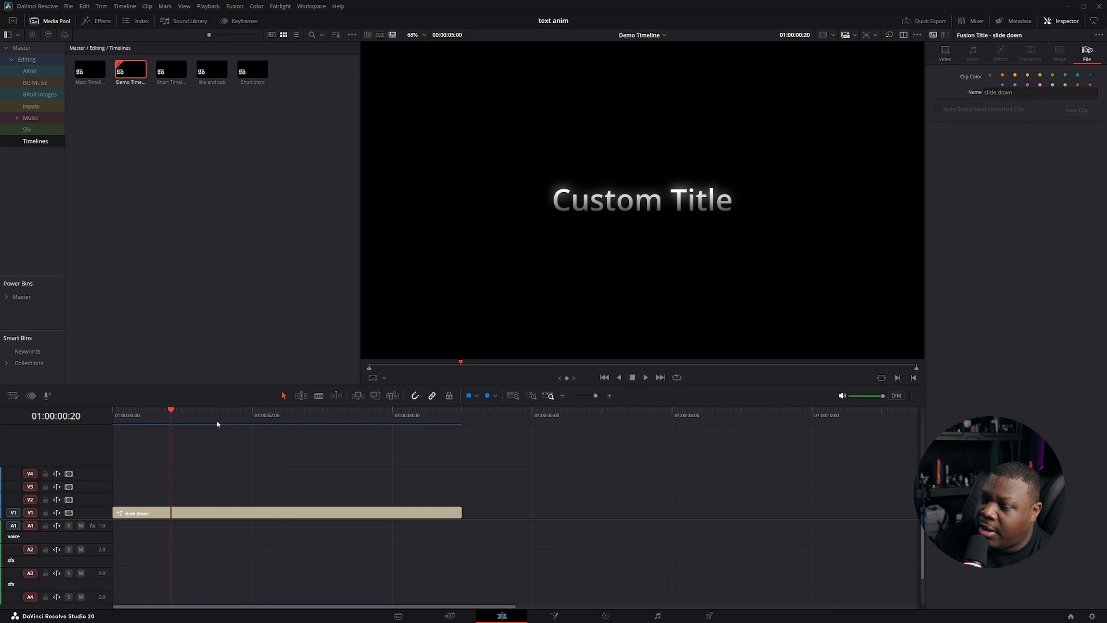
pyautogui.moveTo(139, 419); pyautogui.dragTo(227, 422)
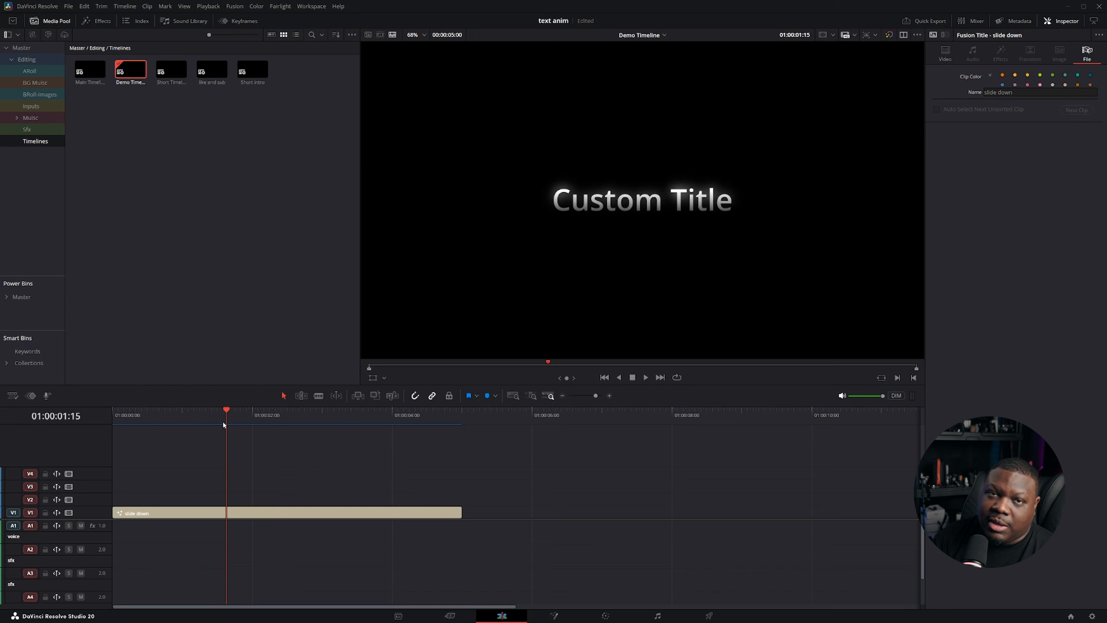
# Step: Duplicate the "slide down" clip to the empty part of track V1, and open the copy's Template node in Fusion
pyautogui.click(312, 515)
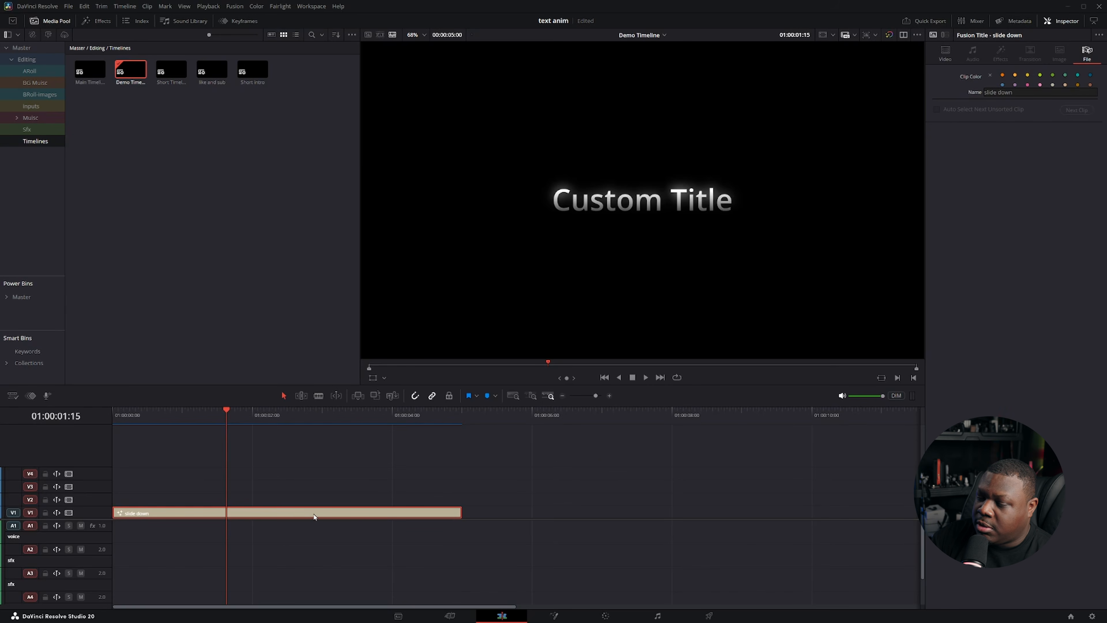
pyautogui.moveTo(315, 517); pyautogui.dragTo(687, 525)
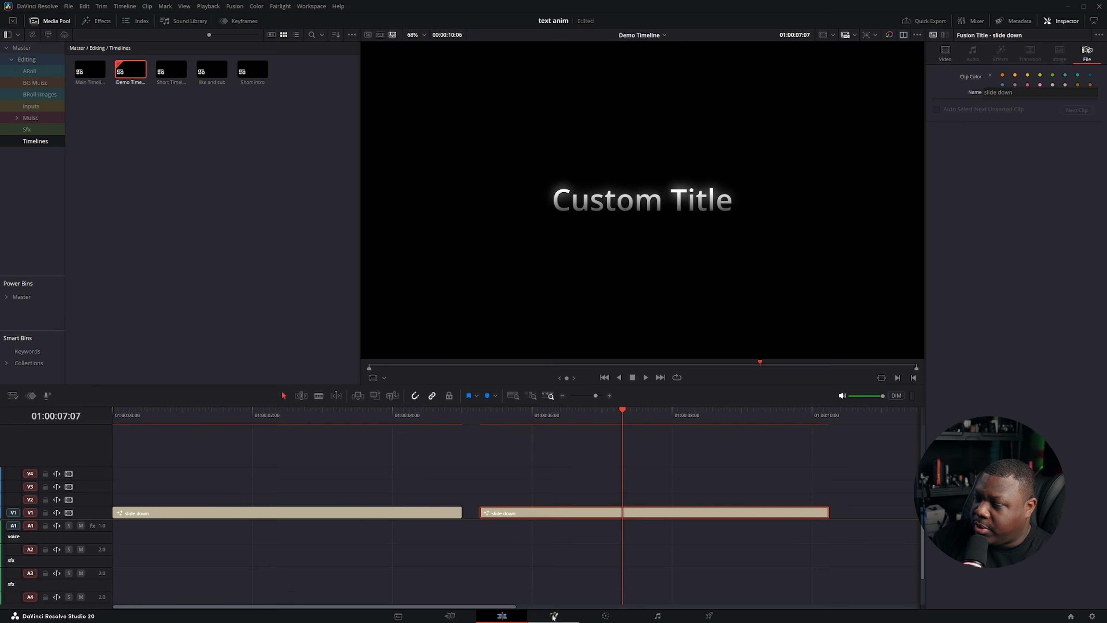
pyautogui.click(553, 615)
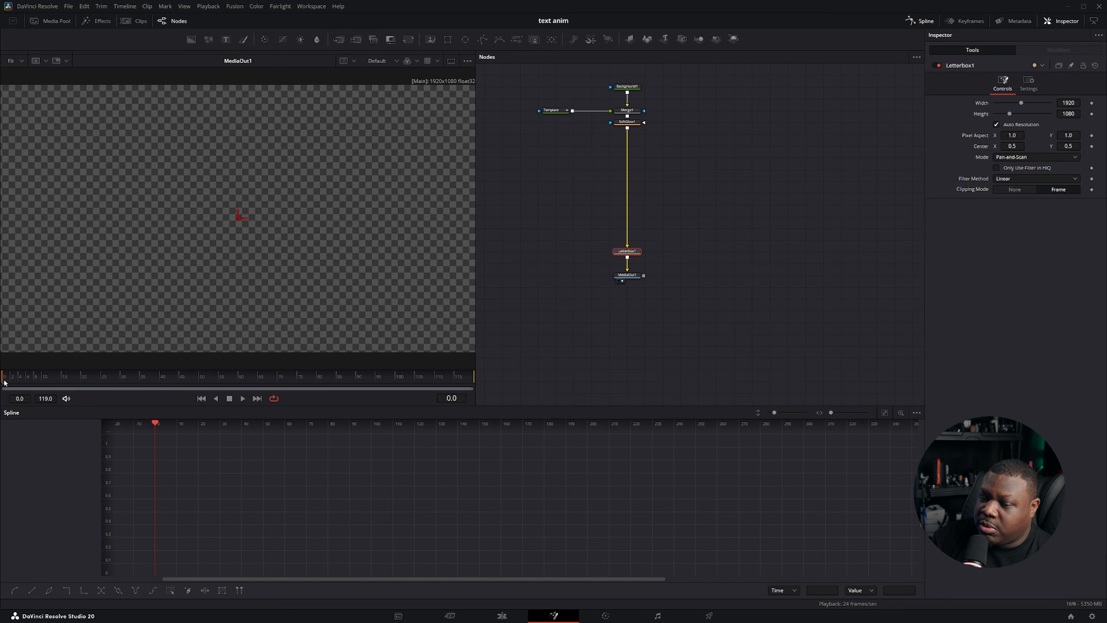
pyautogui.click(565, 112)
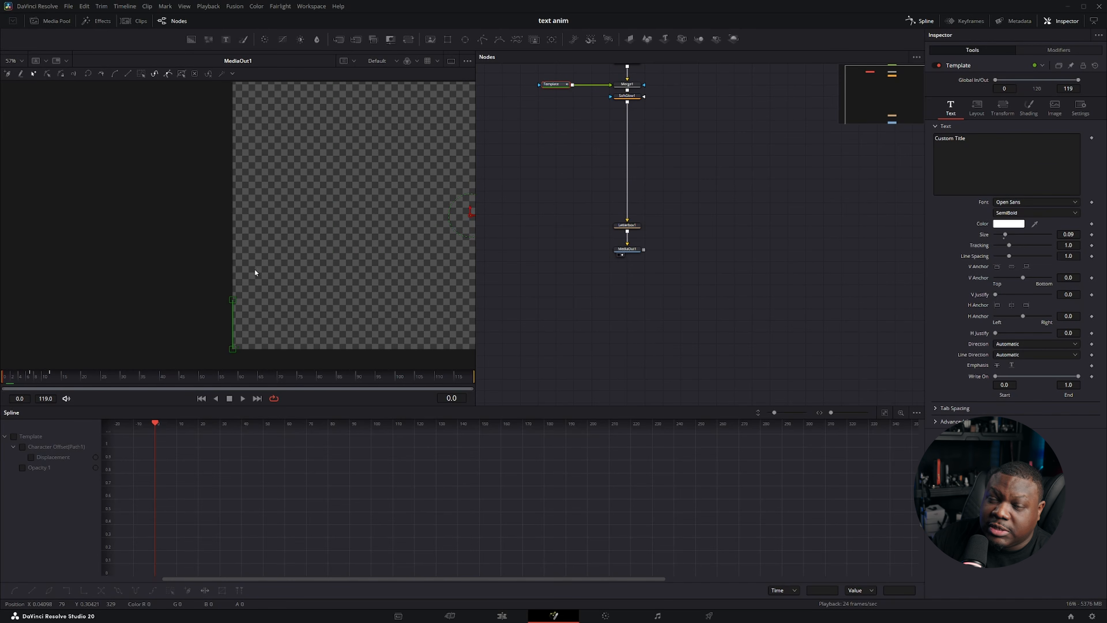
# Step: Move the start point of the title's offset path below the frame, to about Y -0.255, and play back the animation
pyautogui.moveTo(294, 275); pyautogui.dragTo(235, 169)
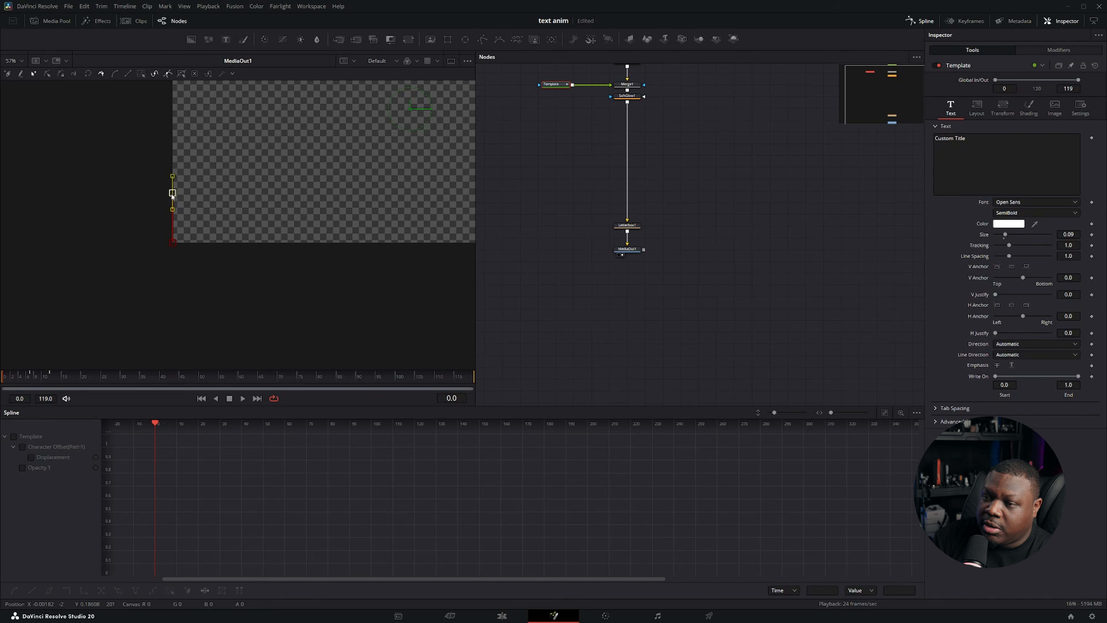
pyautogui.moveTo(172, 195); pyautogui.dragTo(170, 309)
pyautogui.press('space')
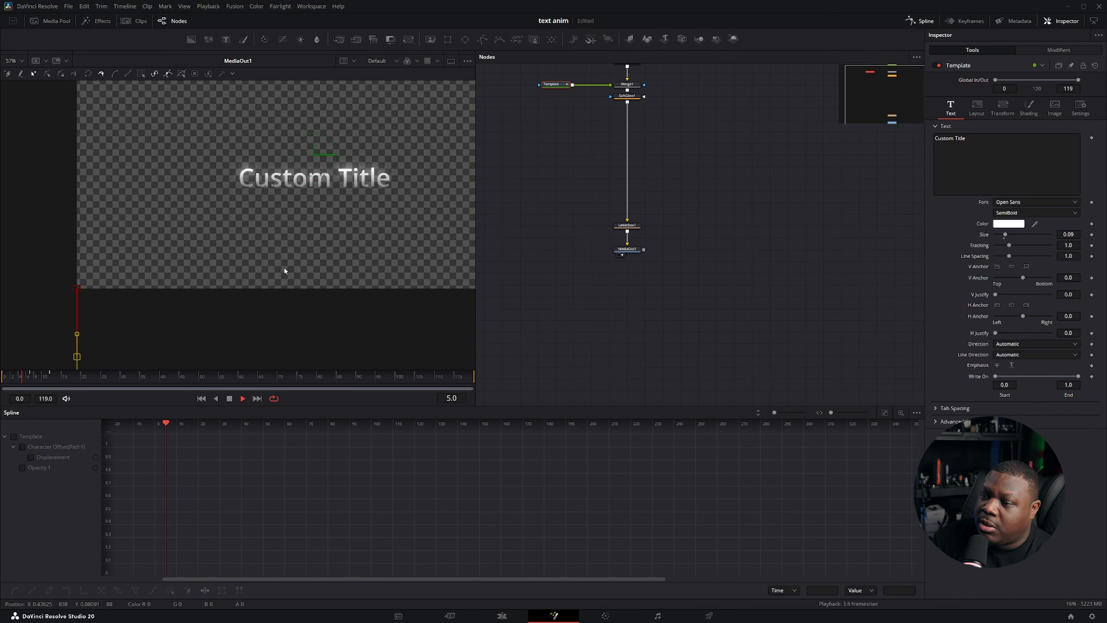
# Step: Switch to the Edit page and rename the duplicated title clip to "slide up"
pyautogui.click(508, 614)
pyautogui.doubleClick(1022, 94)
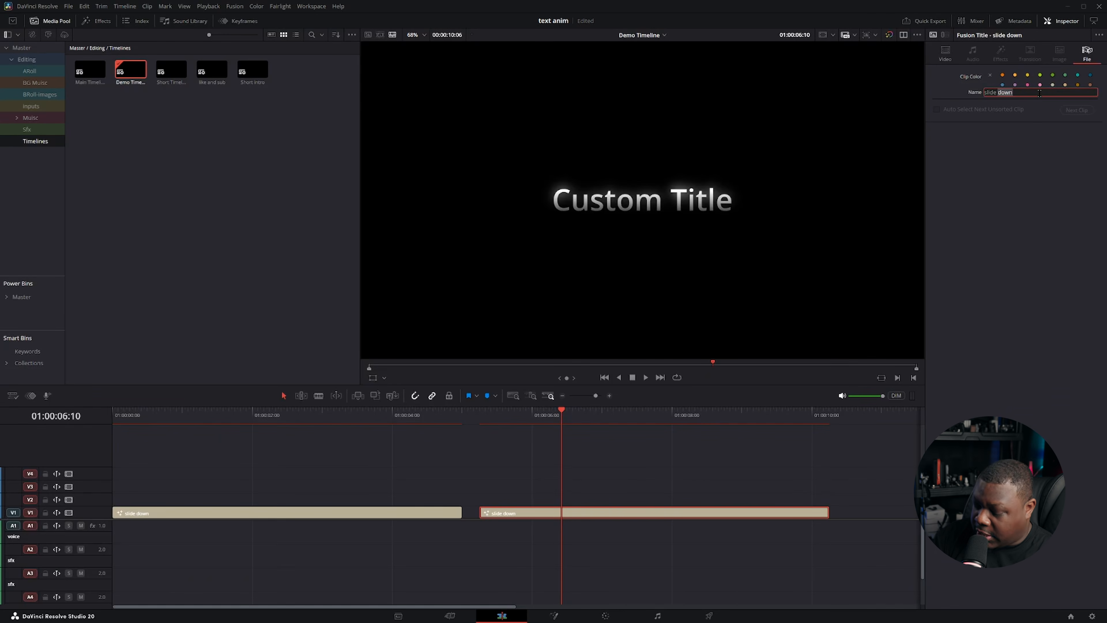
pyautogui.write('up')
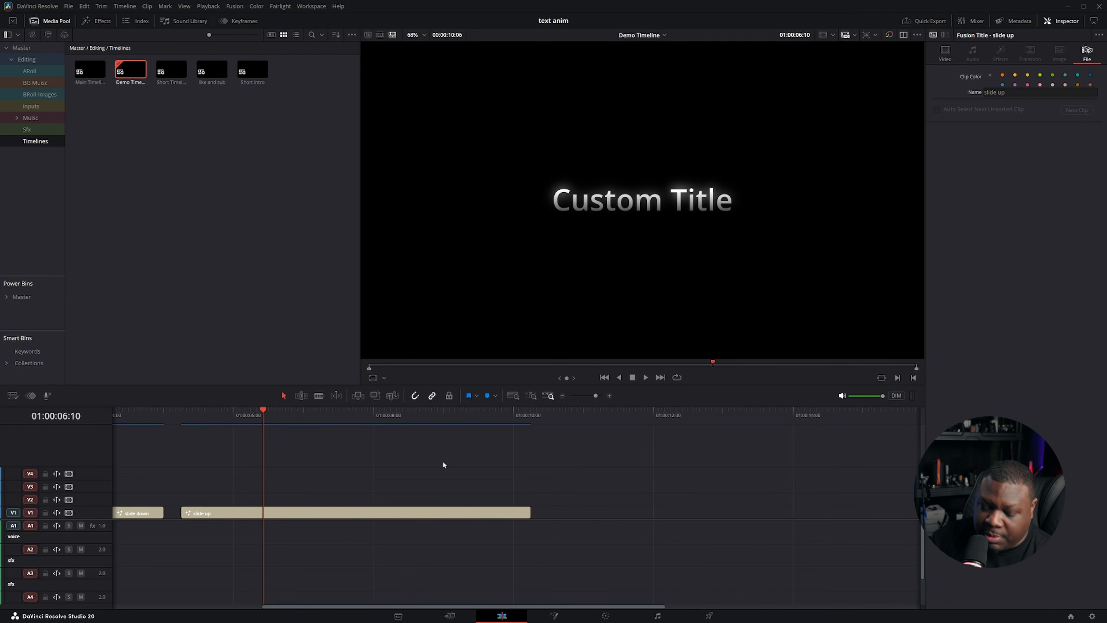
# Step: Duplicate the "slide up" clip to the empty part of track V1 and open the copy in Fusion at frame 0
pyautogui.moveTo(311, 513); pyautogui.dragTo(690, 517)
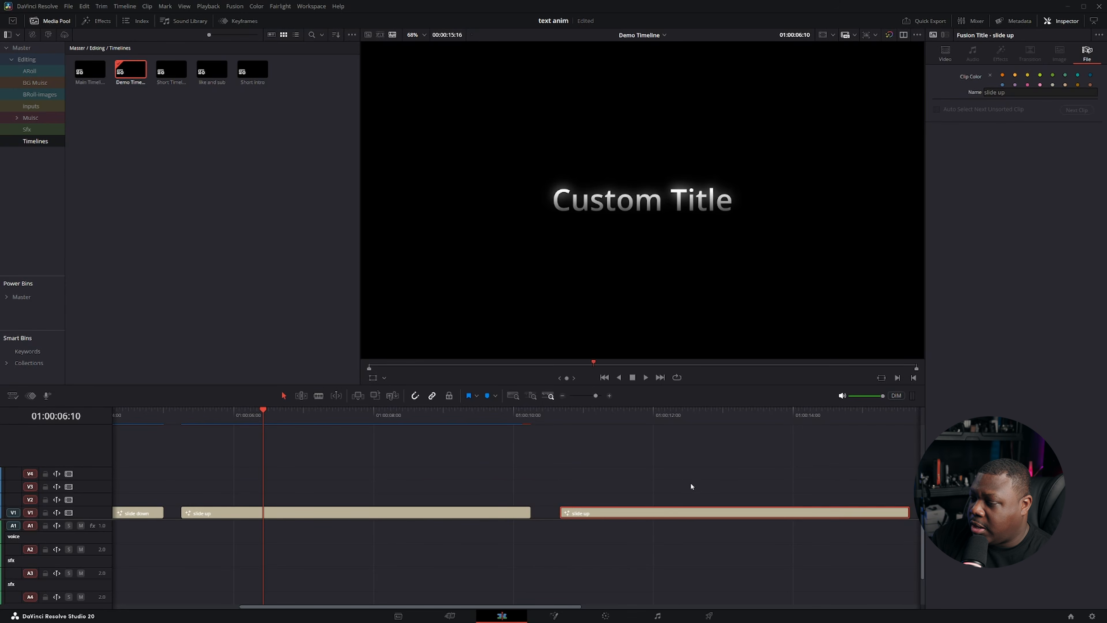
pyautogui.click(686, 419)
pyautogui.click(557, 615)
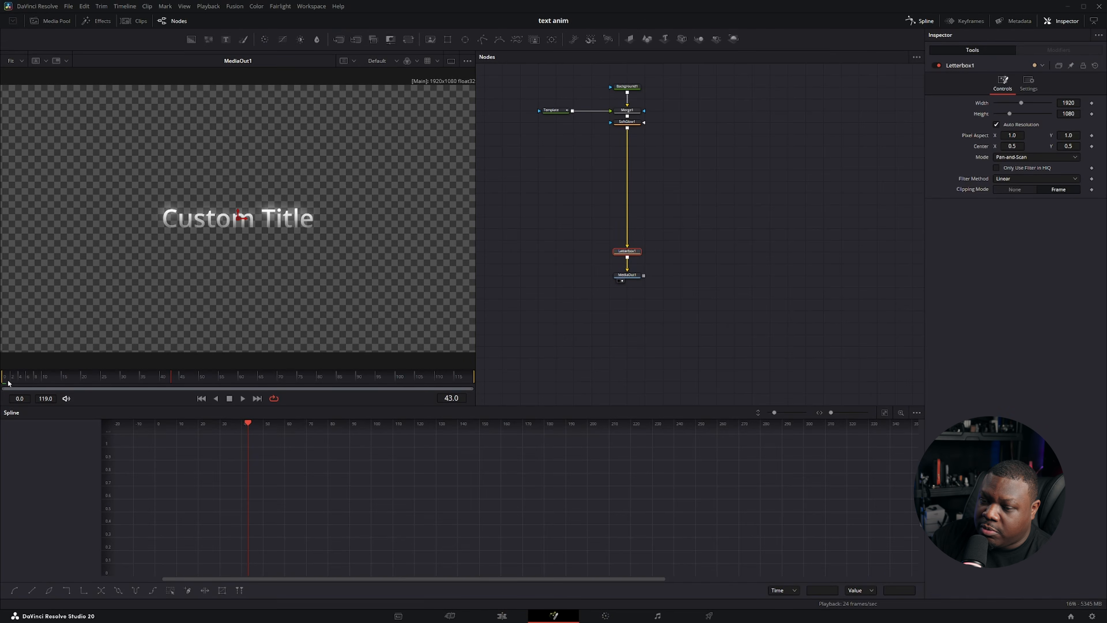
pyautogui.click(8, 382)
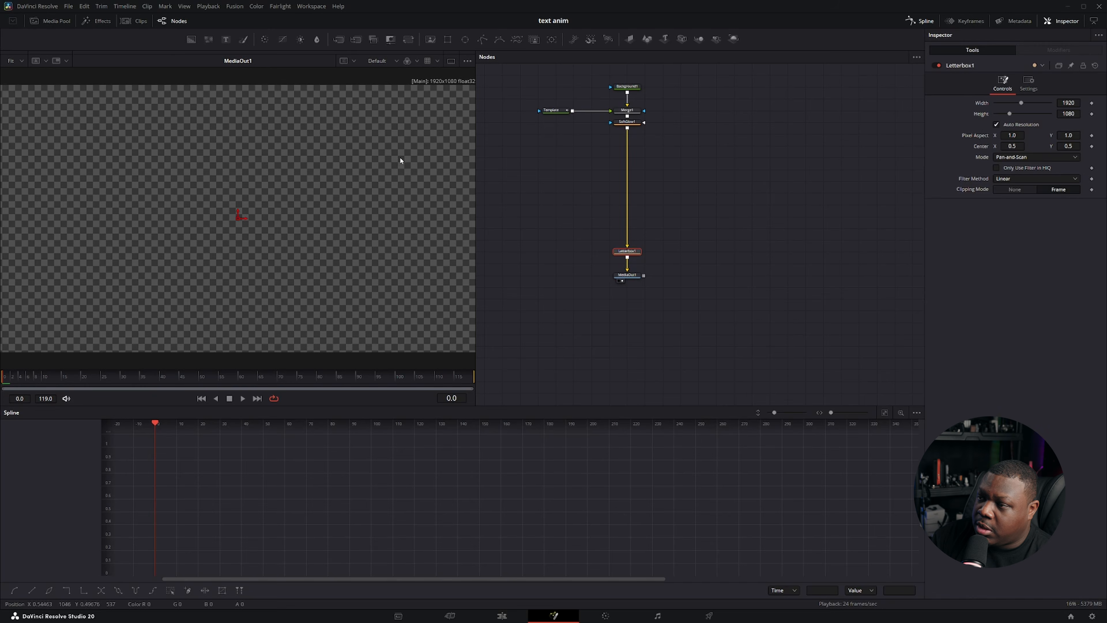
# Step: Swing the start point of the Template's offset path out beyond the frame's left edge for a horizontal slide, and return to the Edit page
pyautogui.click(552, 112)
pyautogui.moveTo(526, 187); pyautogui.dragTo(693, 142)
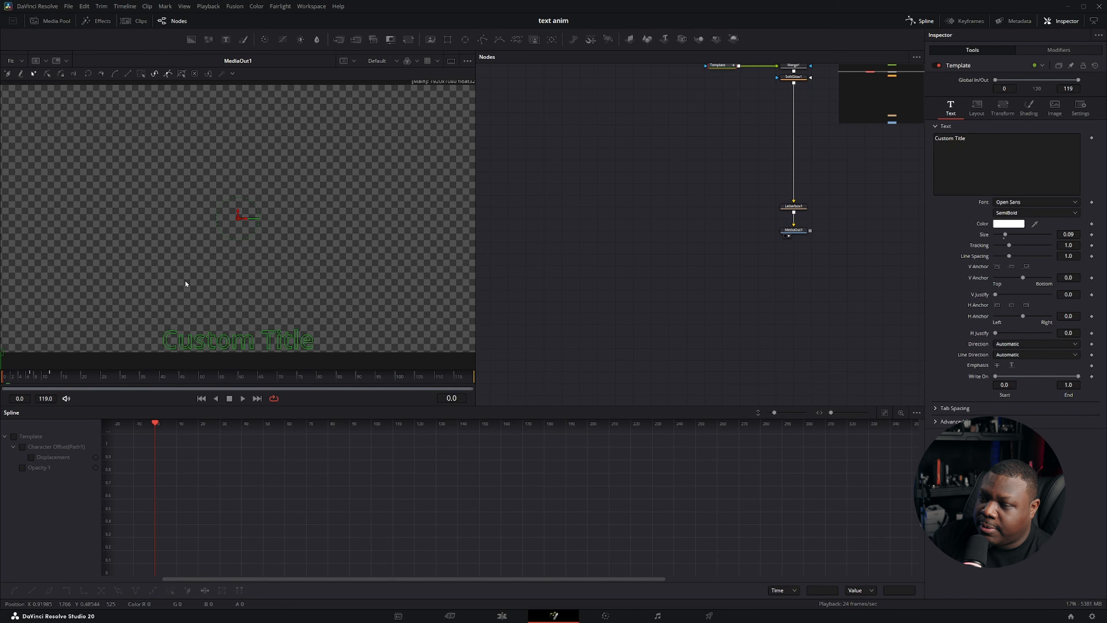
pyautogui.moveTo(185, 281); pyautogui.dragTo(309, 205)
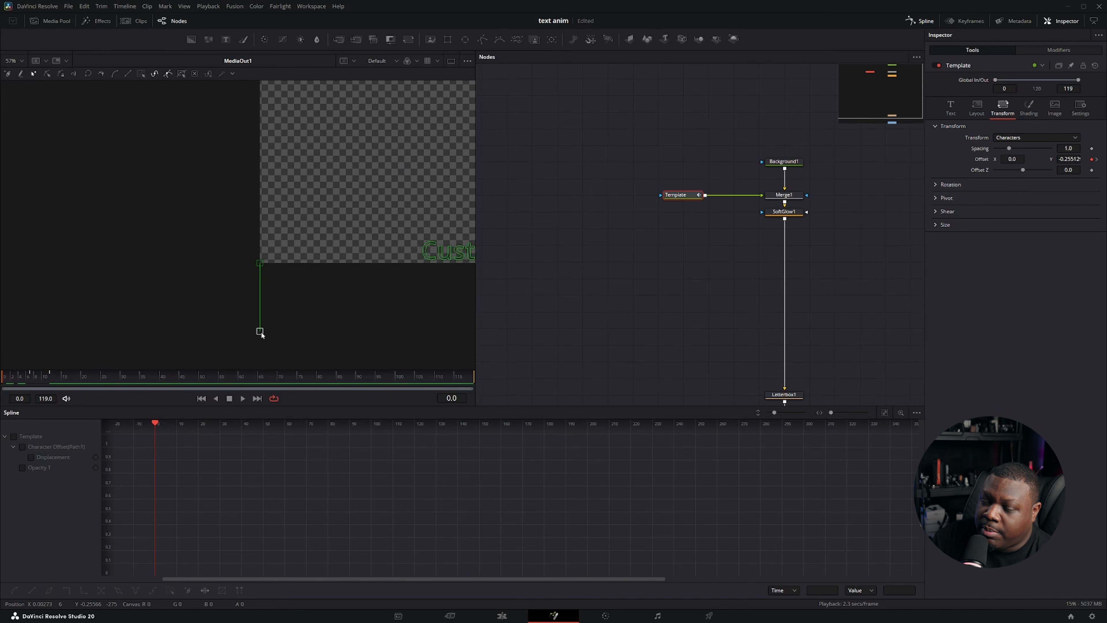
pyautogui.moveTo(260, 329); pyautogui.dragTo(176, 267)
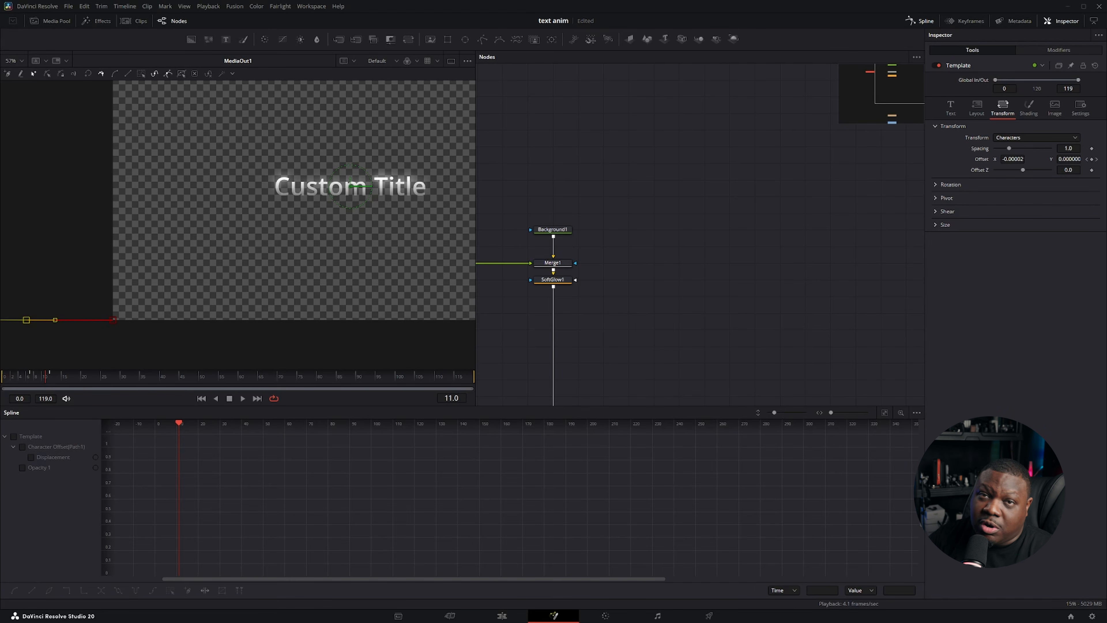
pyautogui.hotkey('shift', '4')
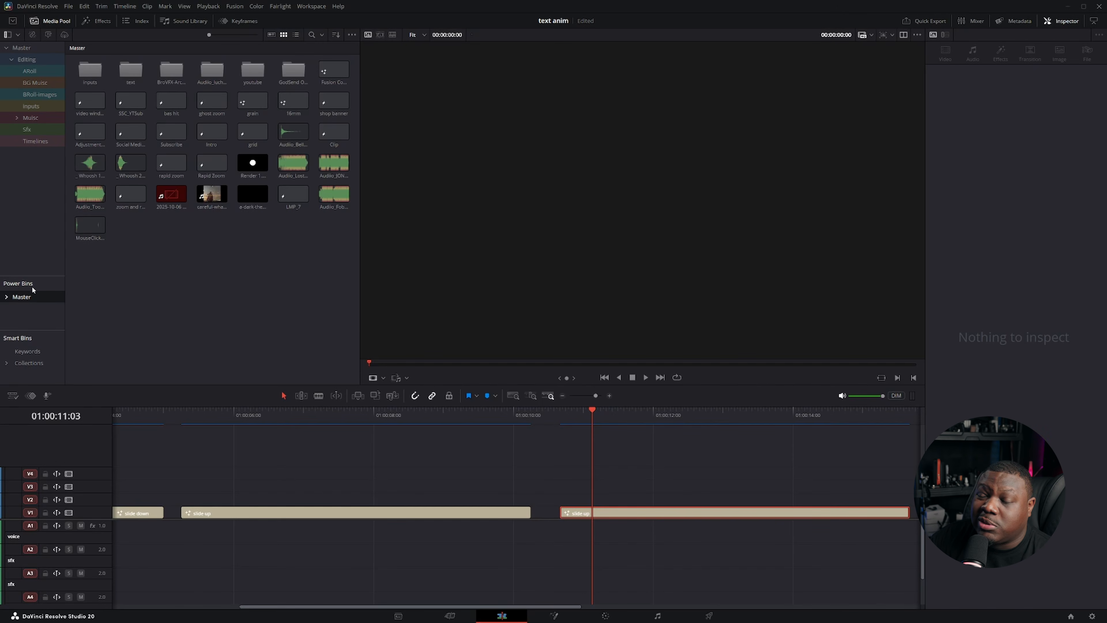
# Step: Check that Power Bins are shown and create a bin named "text anim" in the Power Bins' Master
pyautogui.click(351, 35)
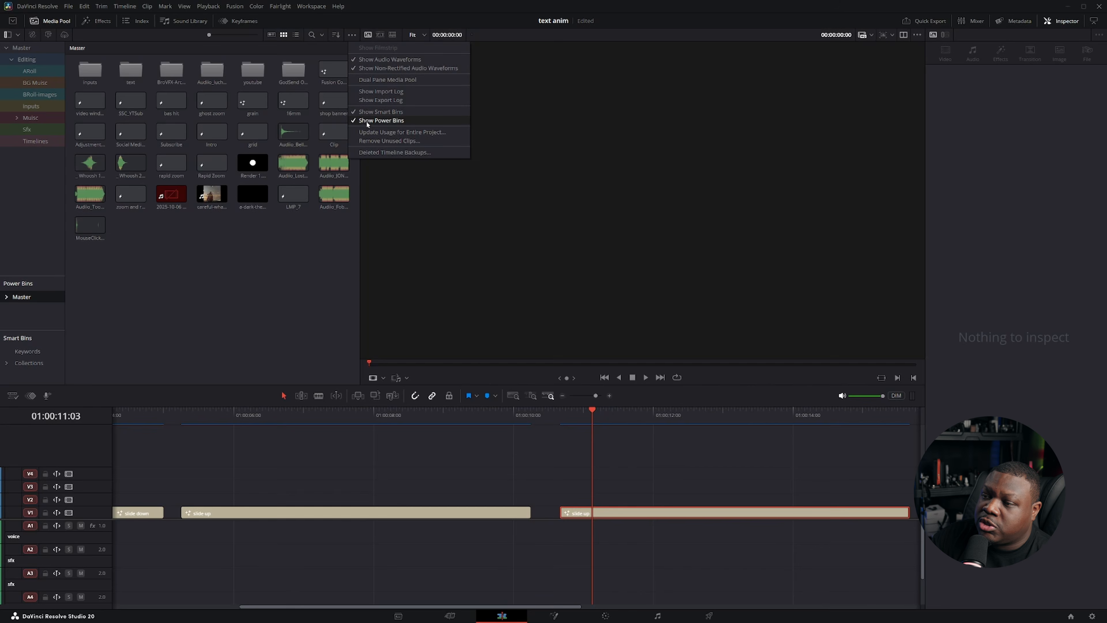
pyautogui.click(24, 297)
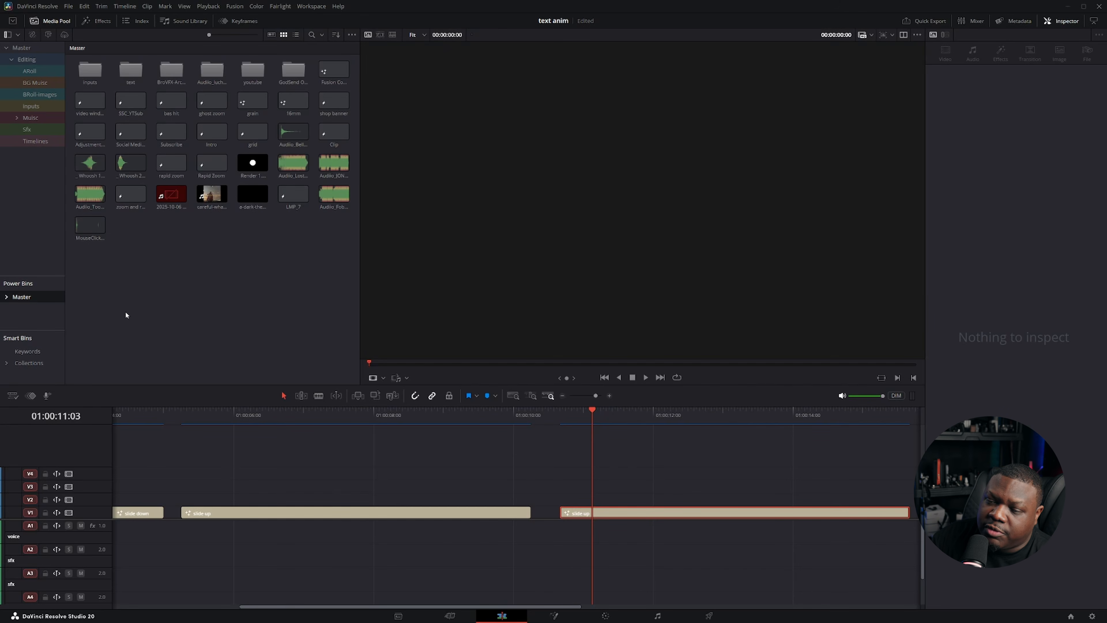
pyautogui.rightClick(121, 301)
pyautogui.click(144, 327)
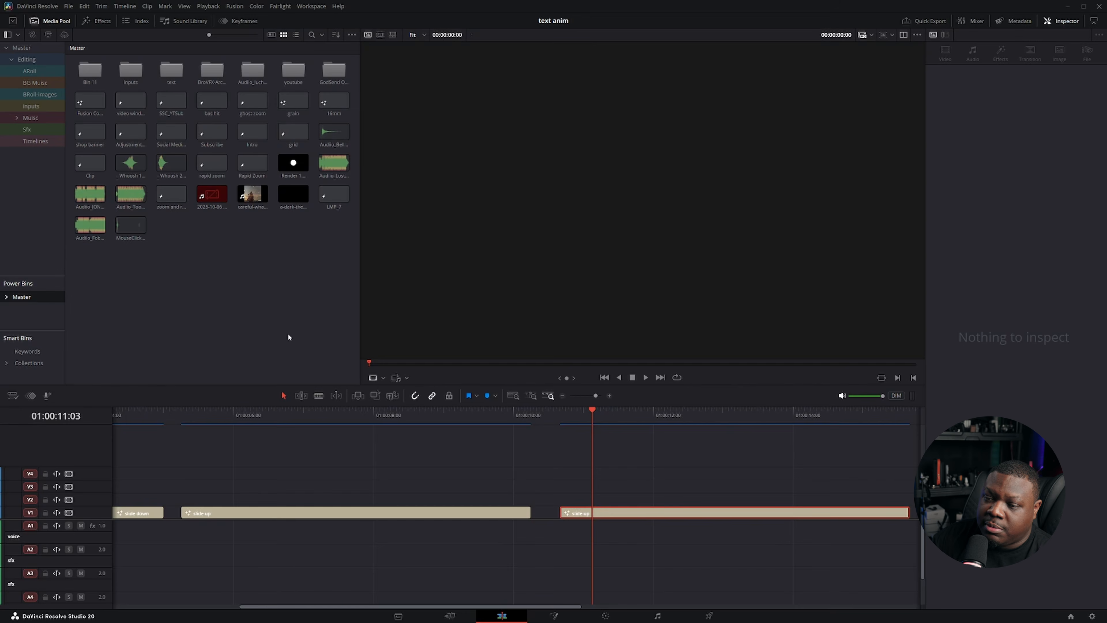
pyautogui.click(89, 83)
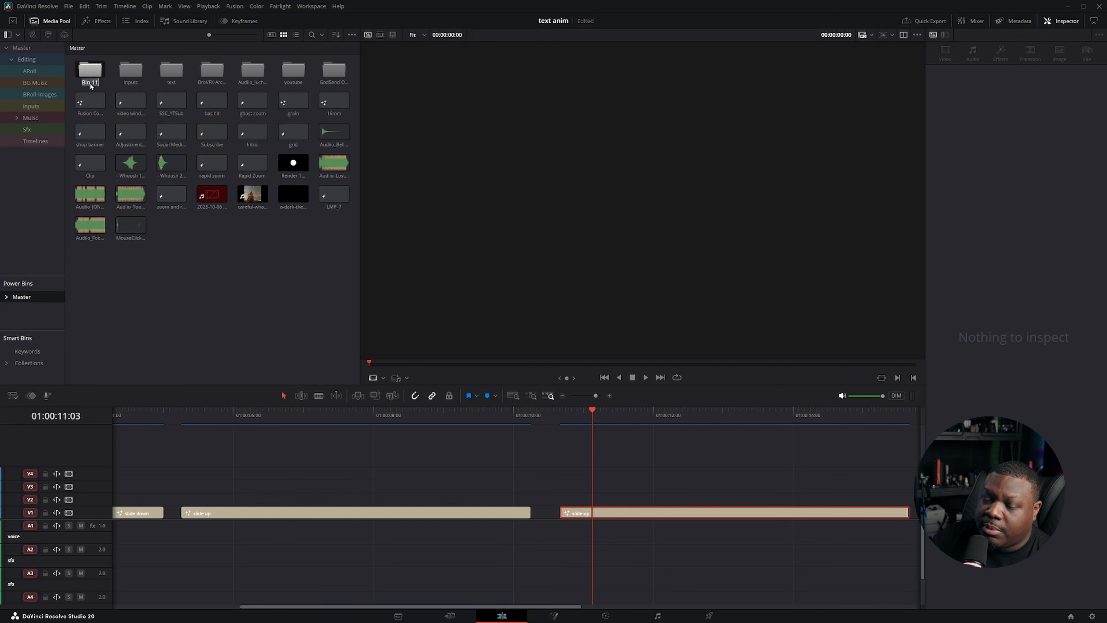
pyautogui.press('BackSpace')
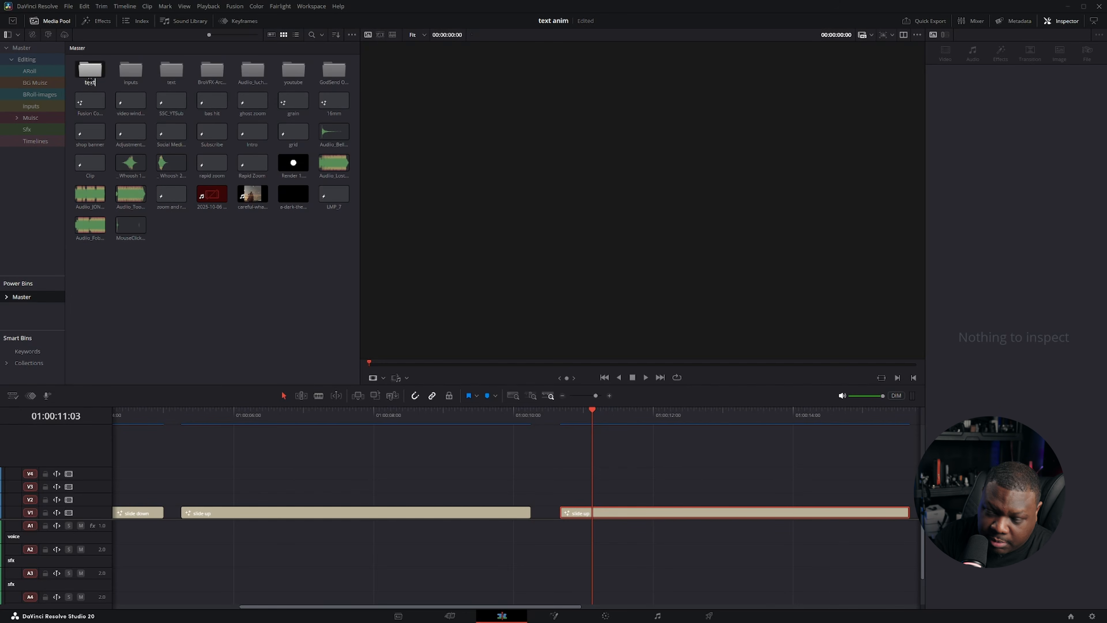
pyautogui.write('text anim')
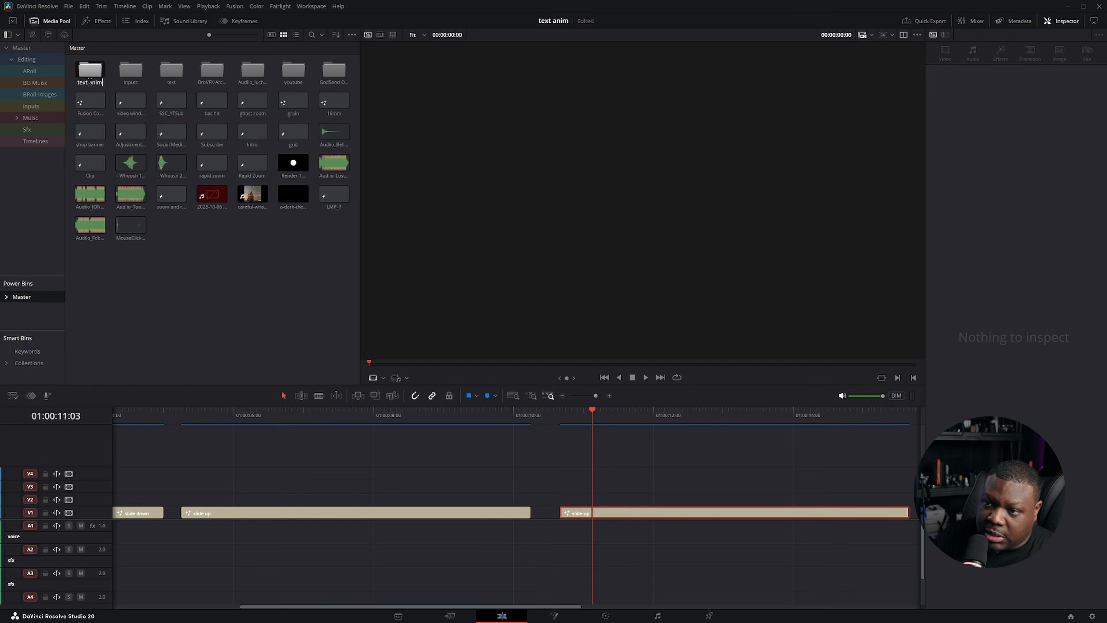
pyautogui.press('Return')
# Step: Store the three title clips from the timeline in the "text anim" power bin and open that bin
pyautogui.click(347, 460)
pyautogui.moveTo(162, 472); pyautogui.dragTo(174, 76)
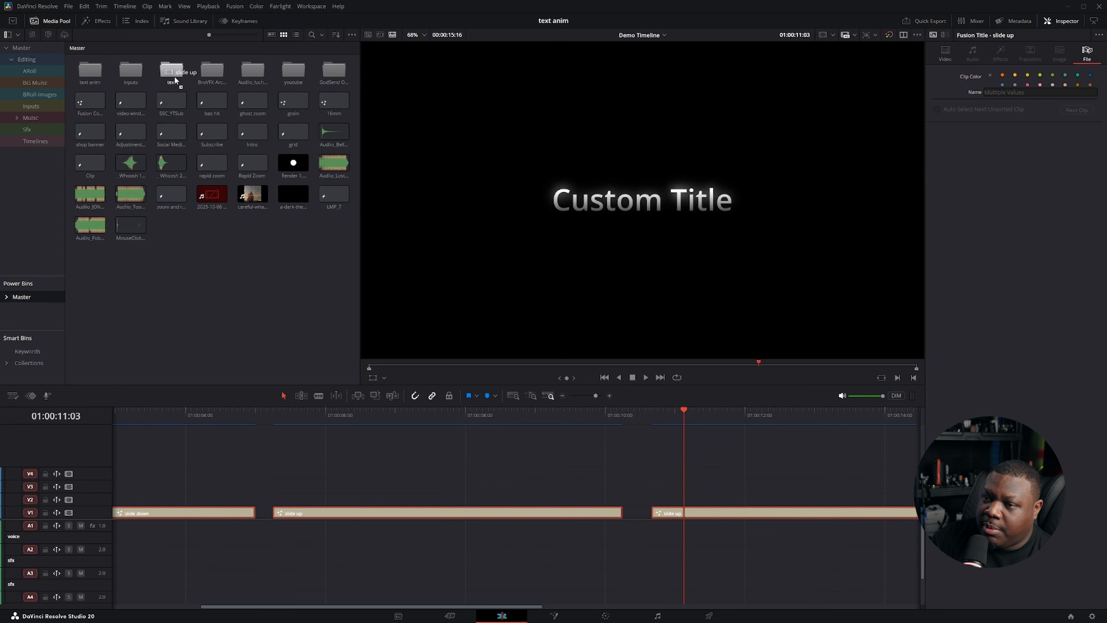
pyautogui.moveTo(103, 69); pyautogui.dragTo(88, 72)
pyautogui.doubleClick(88, 71)
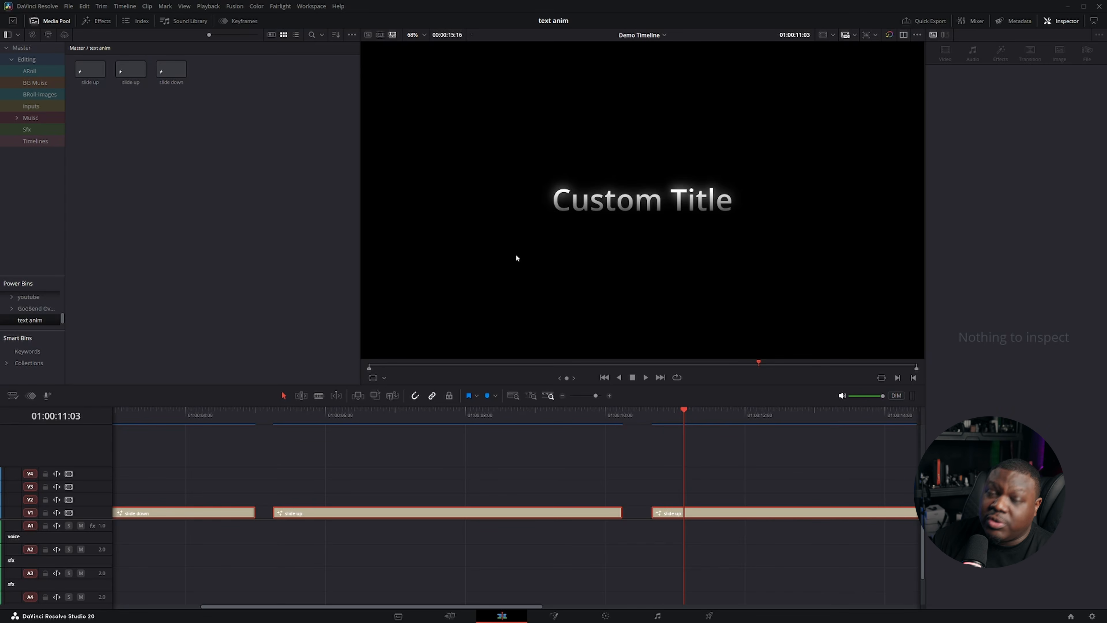
# Step: Create a new timeline with custom settings, using the vertical 1080 x 1920 HD resolution at 24 frames per second
pyautogui.hotkey('ctrl', 'n')
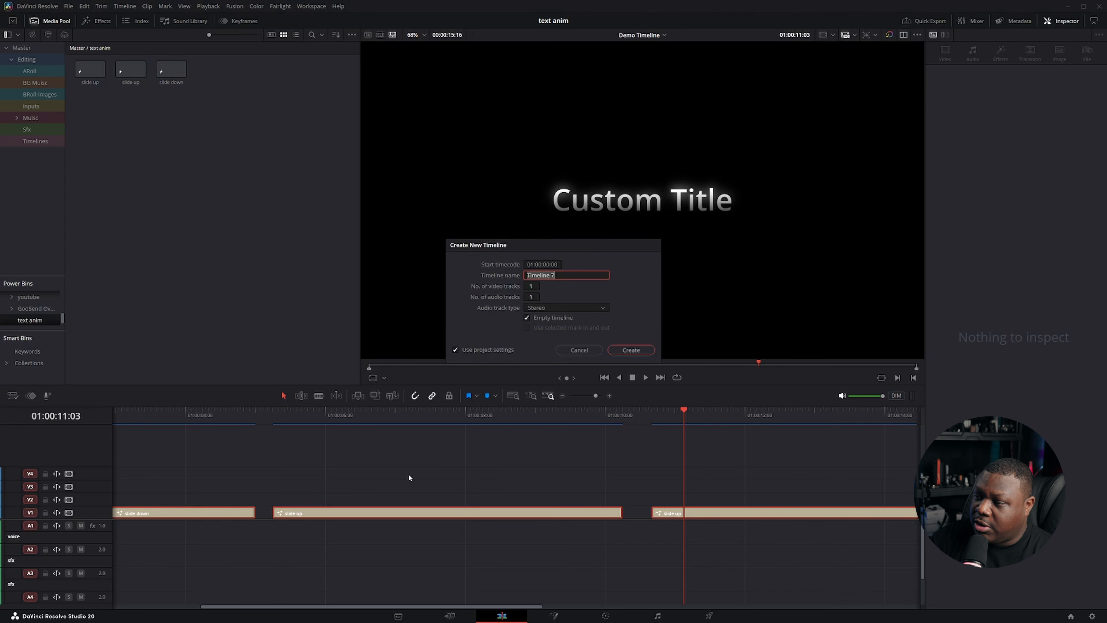
pyautogui.click(464, 350)
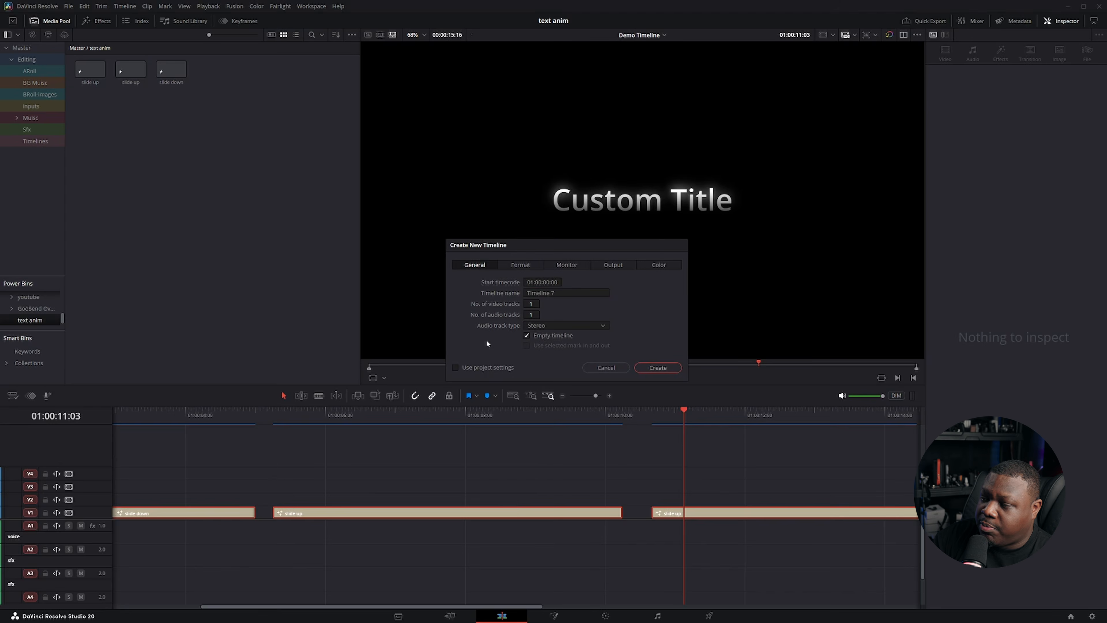
pyautogui.click(523, 265)
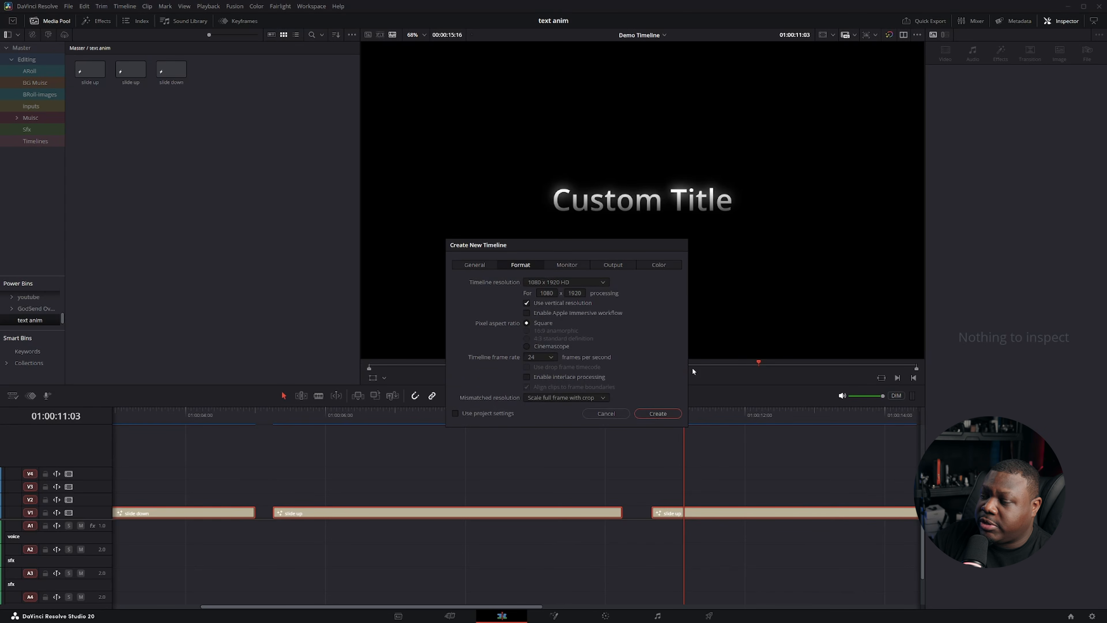
pyautogui.click(658, 413)
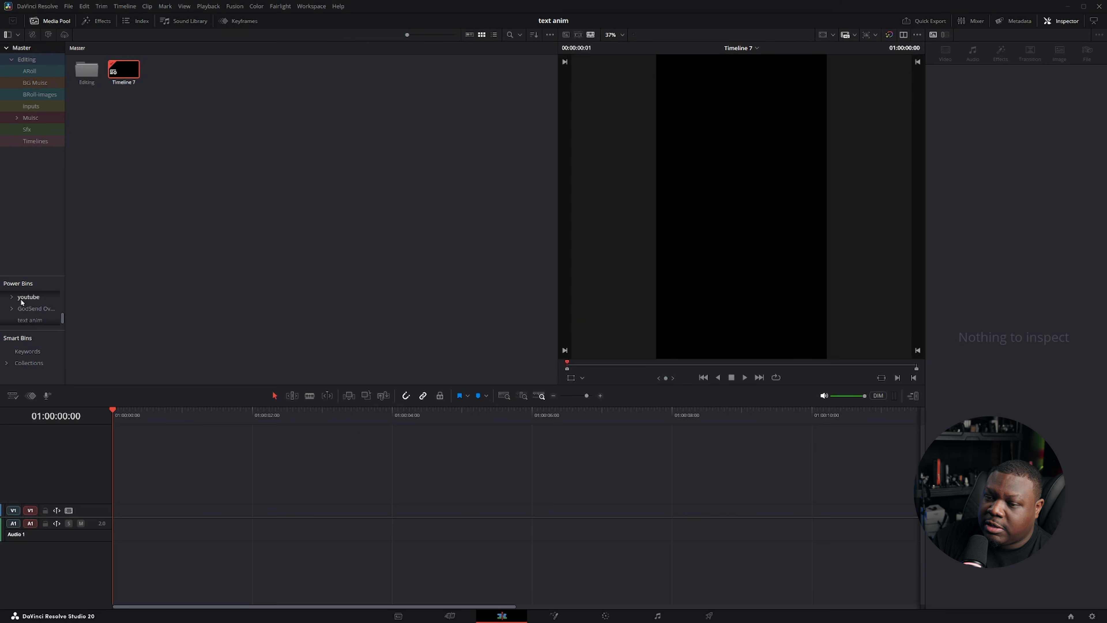
# Step: Place the second "slide up" title from the "text anim" power bin at the start of the vertical timeline and play it
pyautogui.click(30, 320)
pyautogui.moveTo(123, 69); pyautogui.dragTo(145, 518)
pyautogui.press('space')
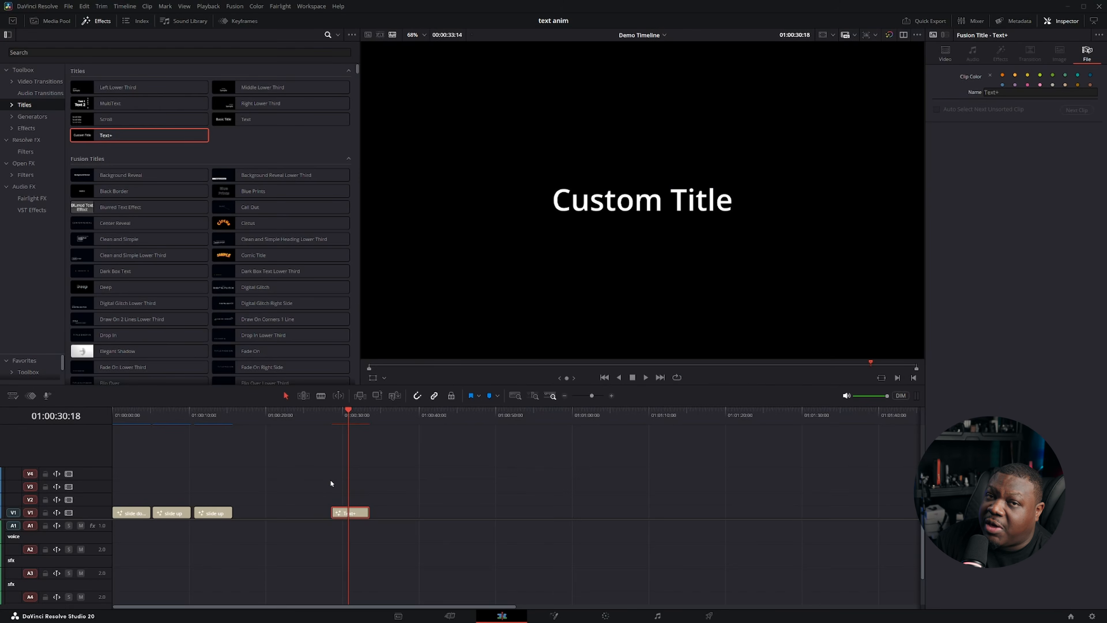
# Step: Open the new Text+ clip in Fusion, add a Follower modifier to the Template's text, and show its settings
pyautogui.hotkey('shift', '5')
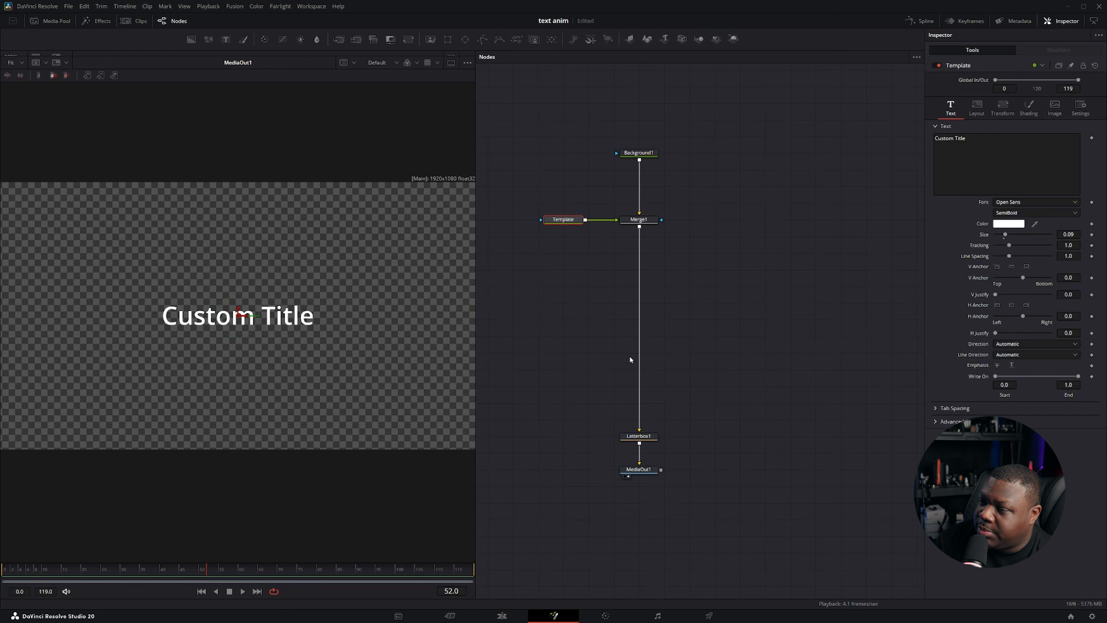
pyautogui.rightClick(973, 162)
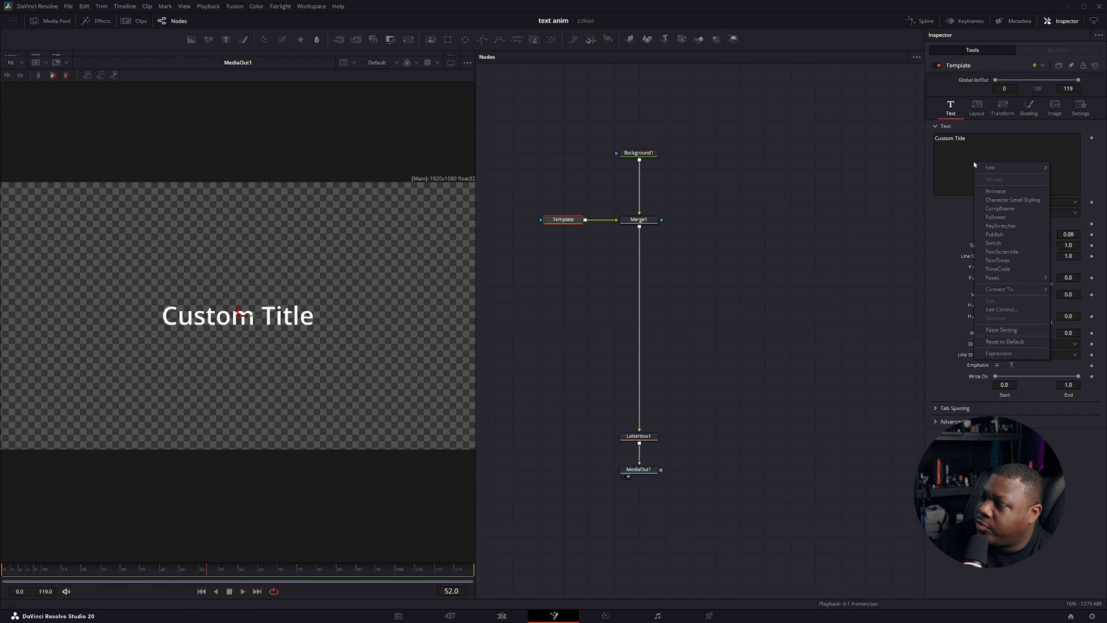
pyautogui.click(1008, 216)
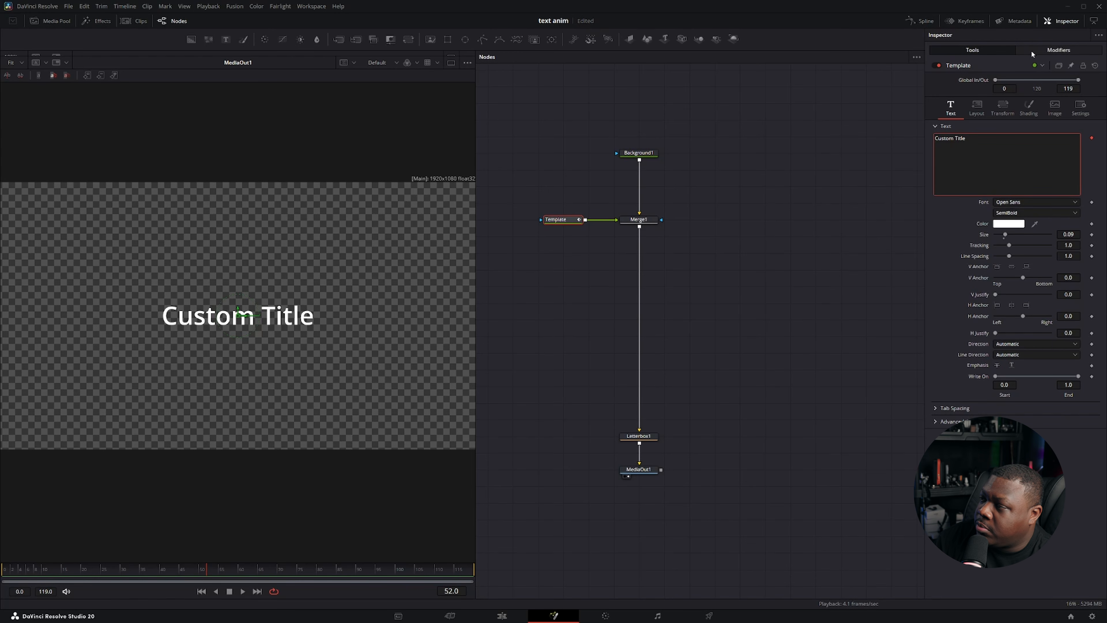
pyautogui.click(1054, 52)
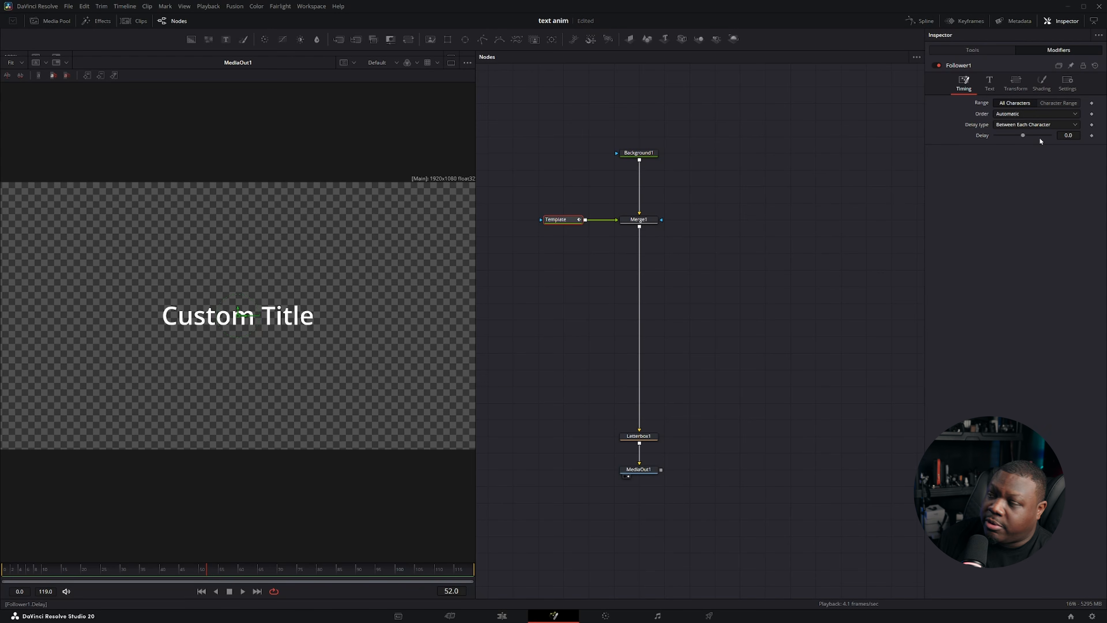
# Step: Set the Follower's order to Left to Right, keep the delay type Between Each Character, and set the delay to 0.45
pyautogui.click(1022, 114)
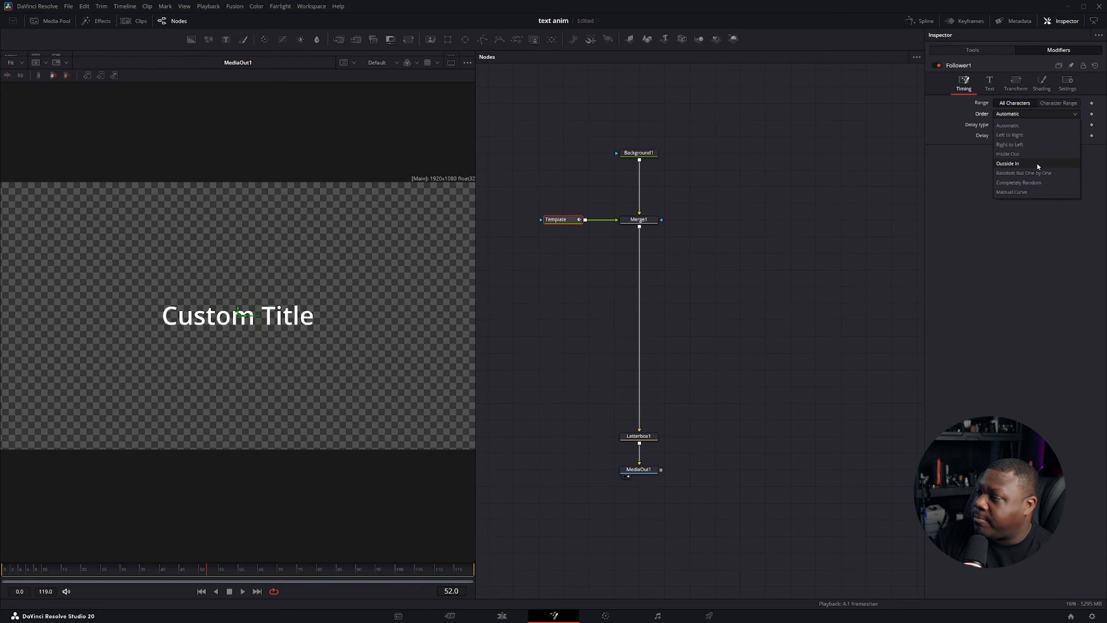
pyautogui.click(1037, 135)
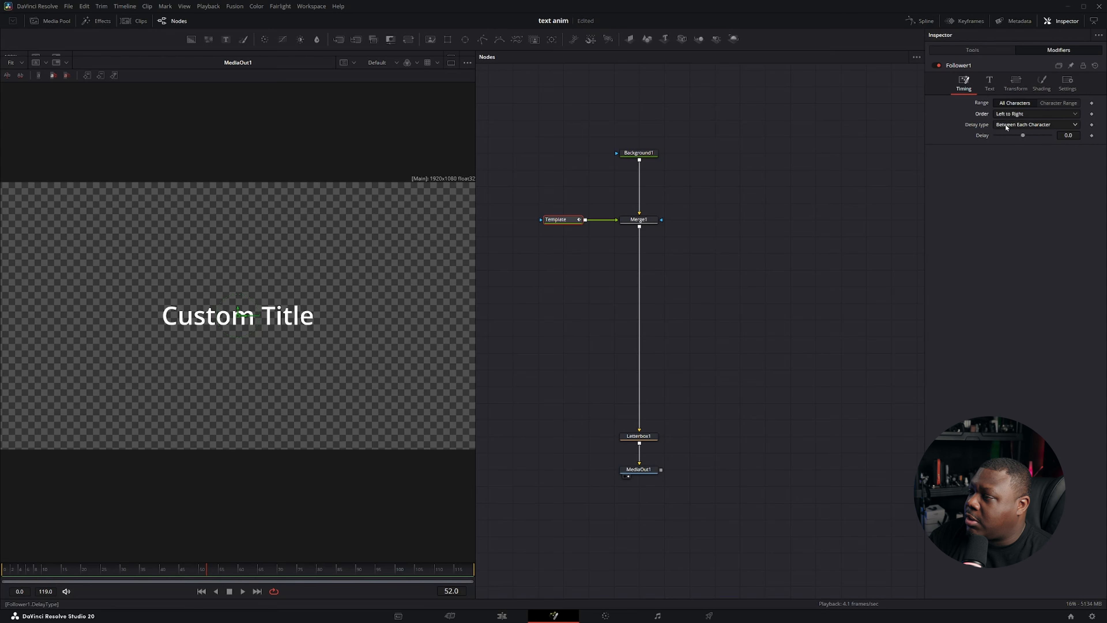
pyautogui.click(1042, 127)
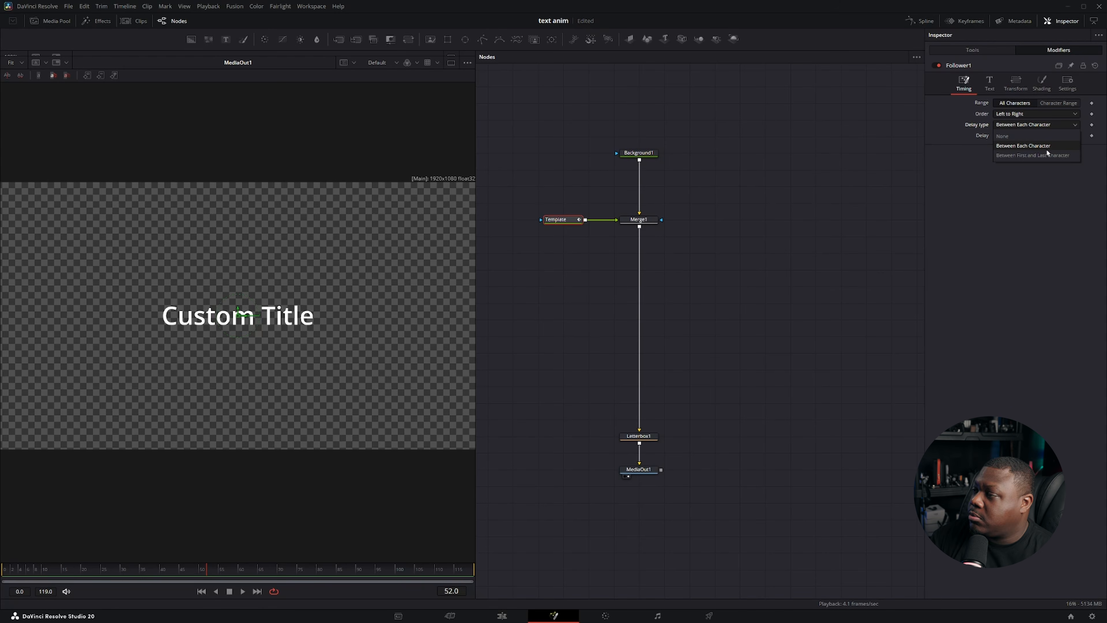
pyautogui.click(1021, 148)
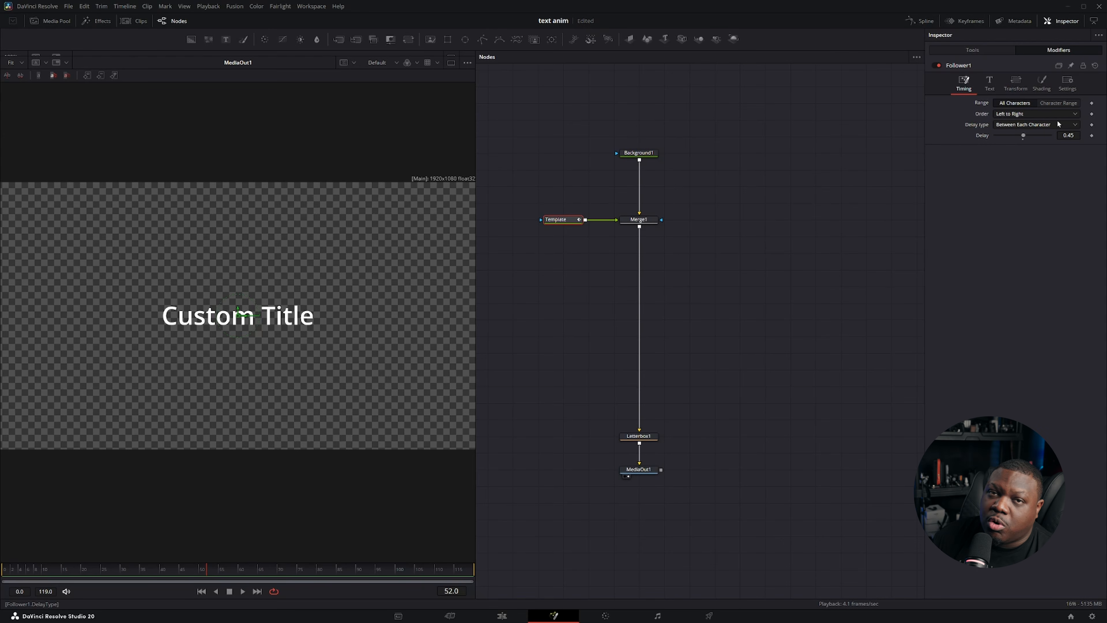
# Step: In the Follower's Transform settings, keyframe the character offset at 0.0 on frame 12
pyautogui.press('Home')
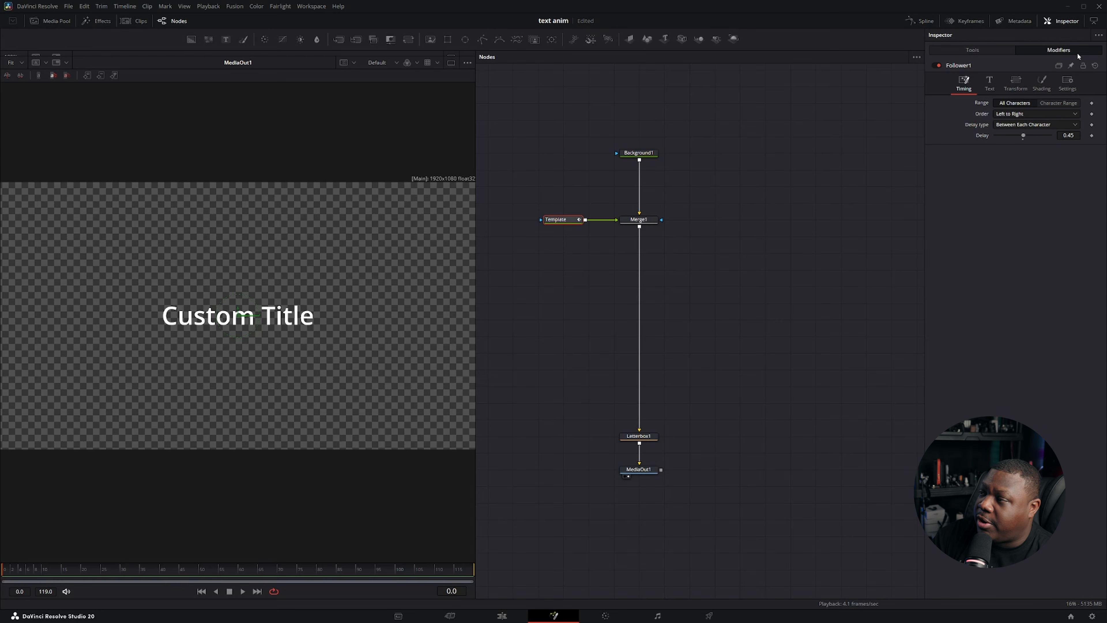
pyautogui.click(958, 47)
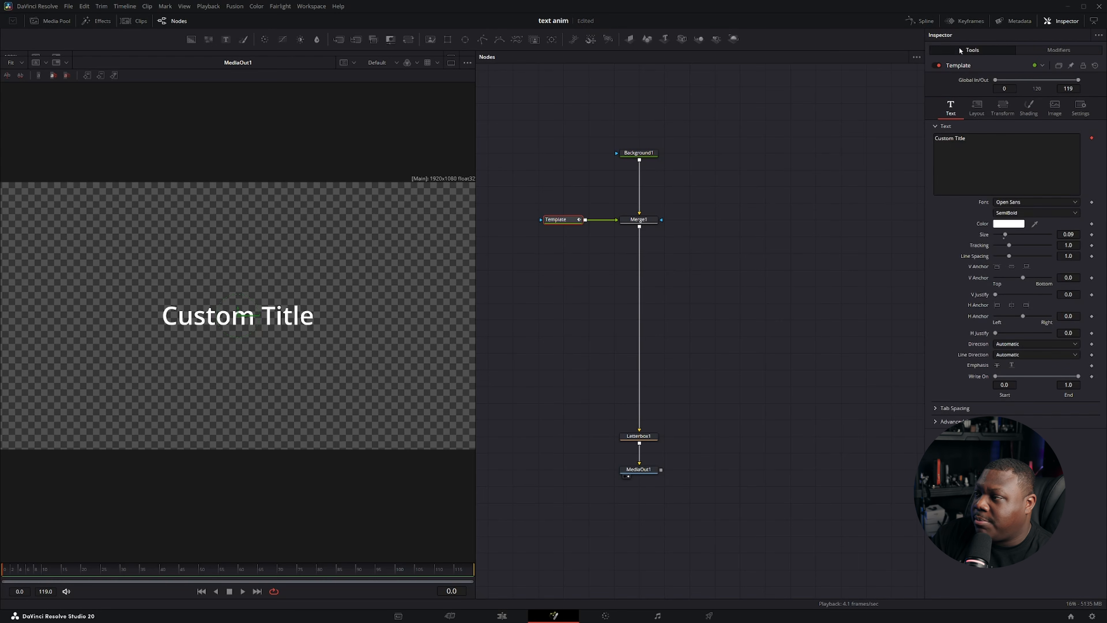
pyautogui.click(977, 109)
pyautogui.click(1057, 49)
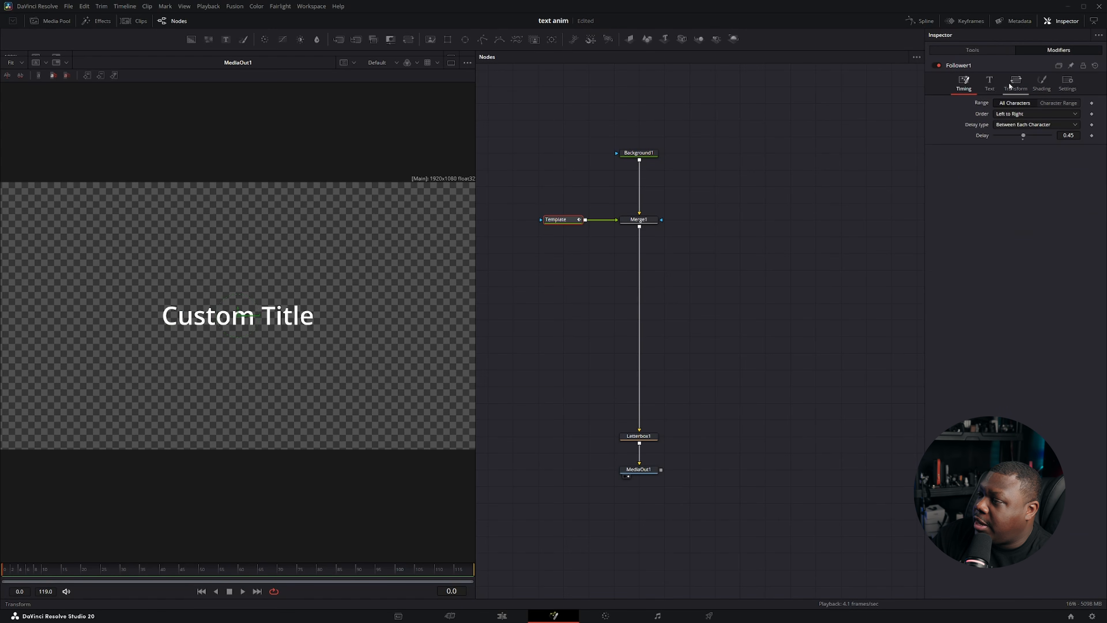
pyautogui.click(1016, 82)
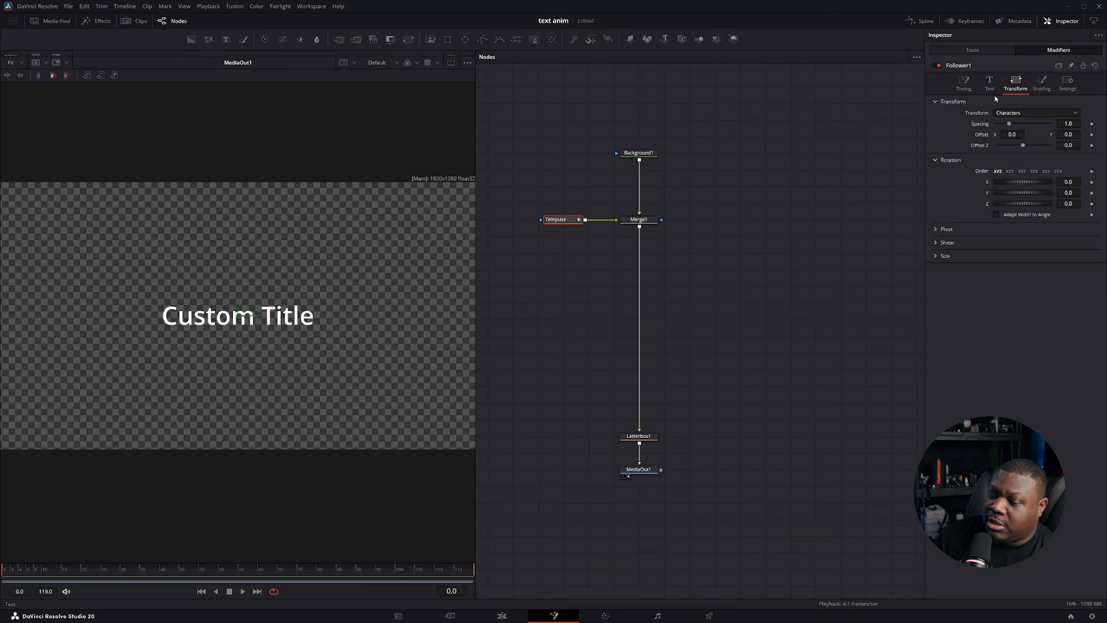
pyautogui.click(451, 590)
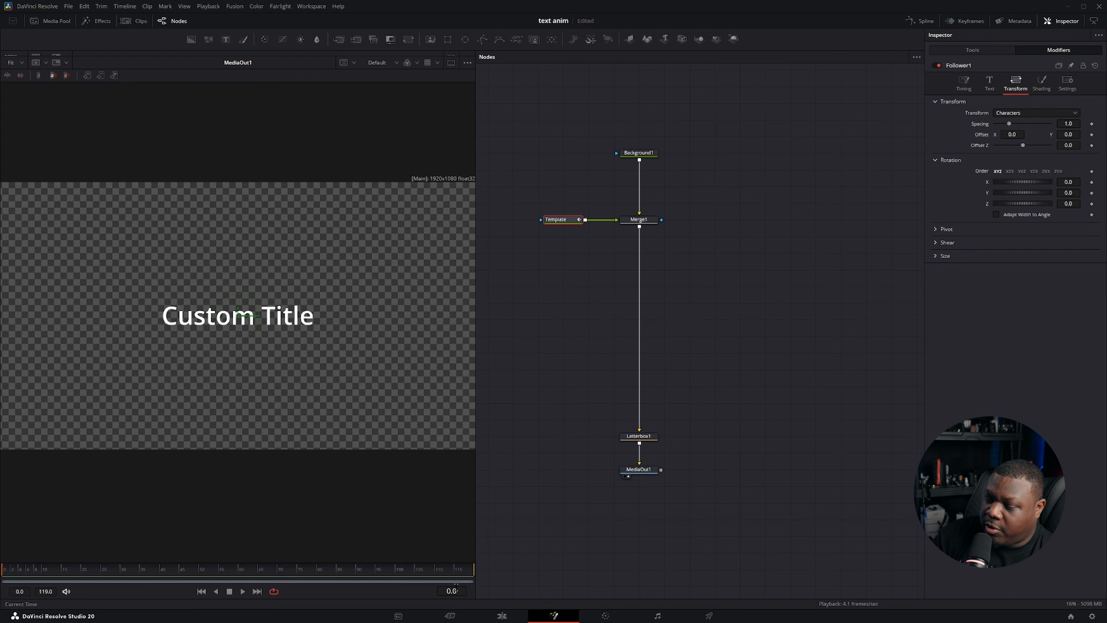
pyautogui.write('12')
pyautogui.press('Return')
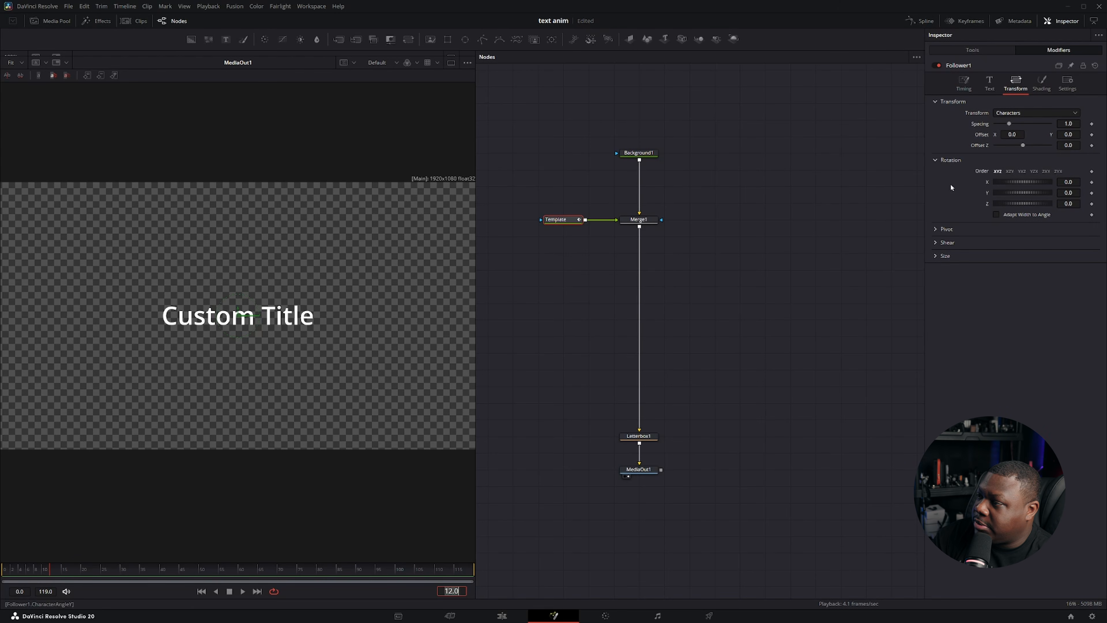
pyautogui.click(1090, 134)
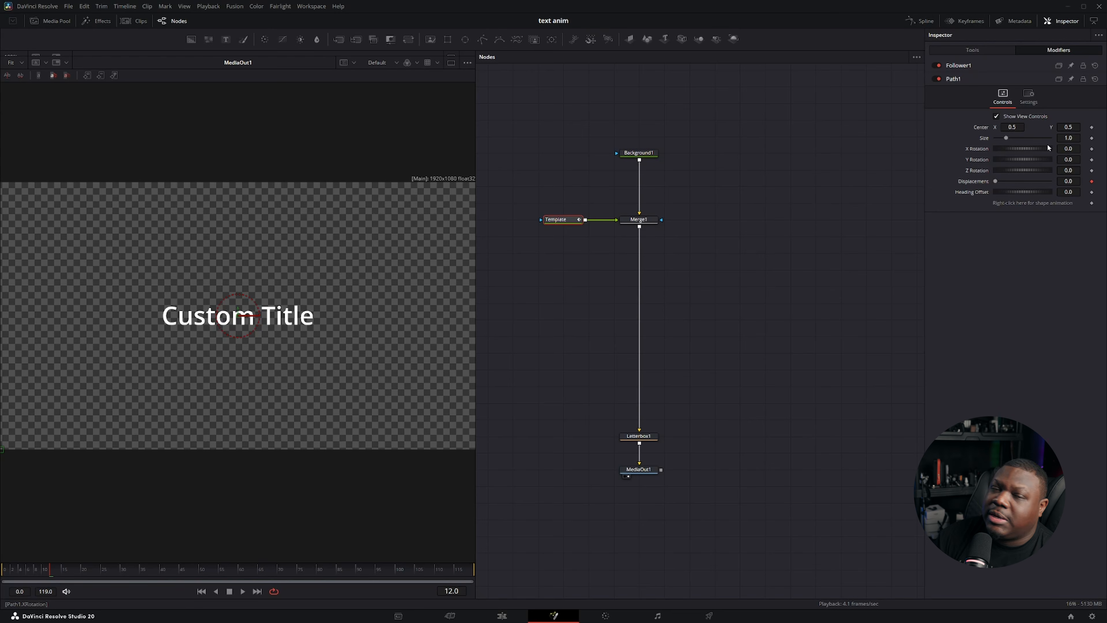
# Step: Raise the Follower's Y offset at frame 0 so the characters drop in from above, and play the animation
pyautogui.click(961, 66)
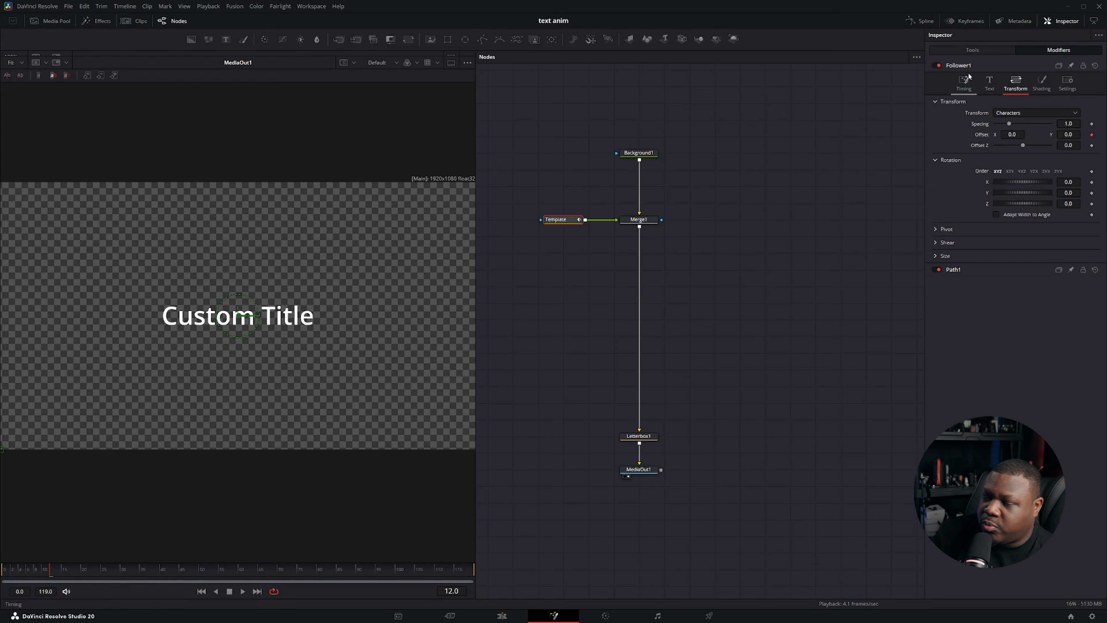
pyautogui.click(11, 575)
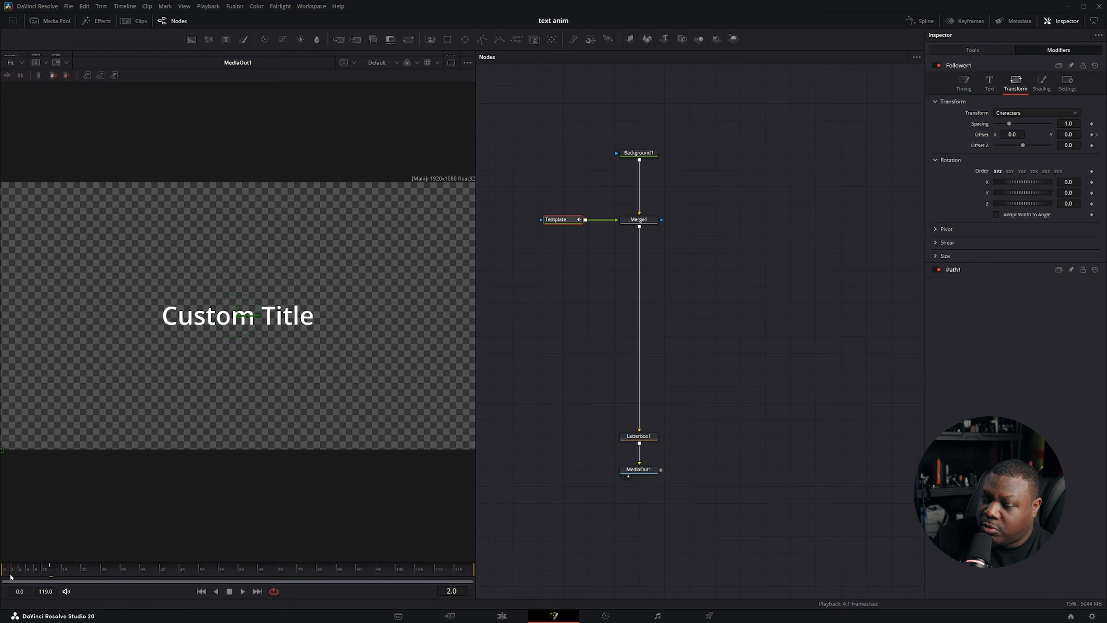
pyautogui.moveTo(11, 575); pyautogui.dragTo(3, 574)
pyautogui.moveTo(1067, 135); pyautogui.dragTo(1072, 135)
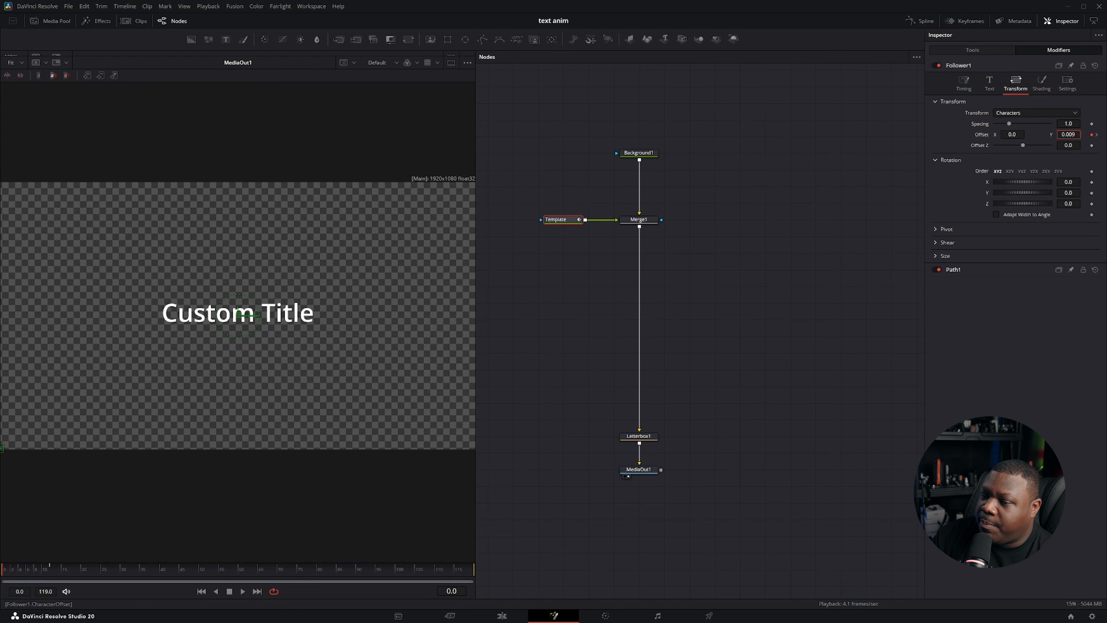
pyautogui.press('space')
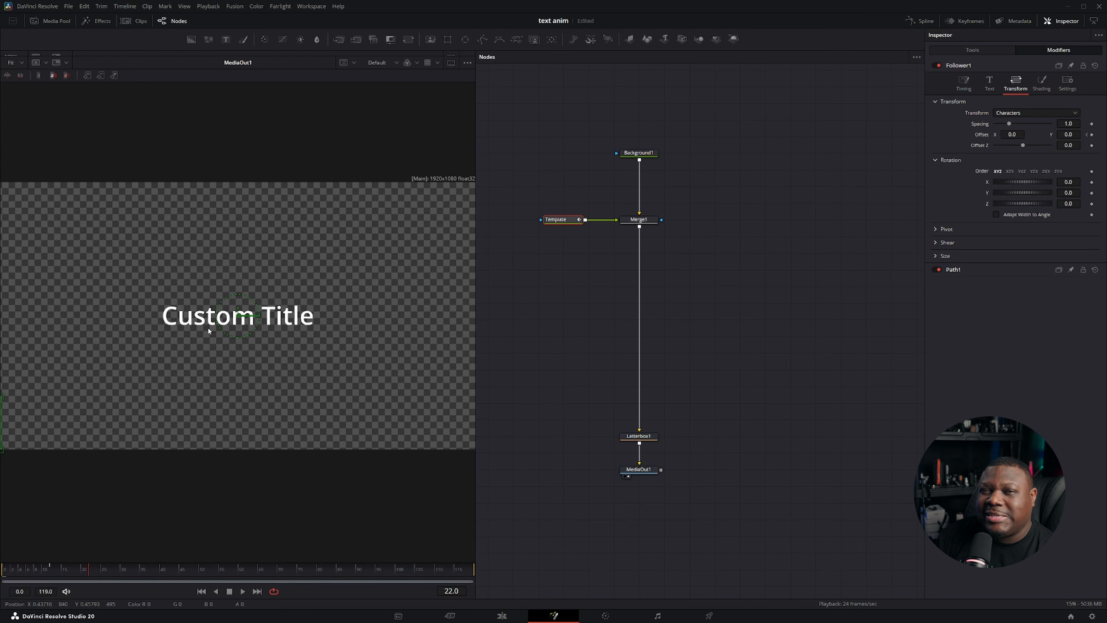
# Step: Set the Follower's delay between characters to 1.0 and check the staggered motion over the first frames
pyautogui.click(964, 82)
pyautogui.click(35, 567)
pyautogui.moveTo(35, 566); pyautogui.dragTo(23, 567)
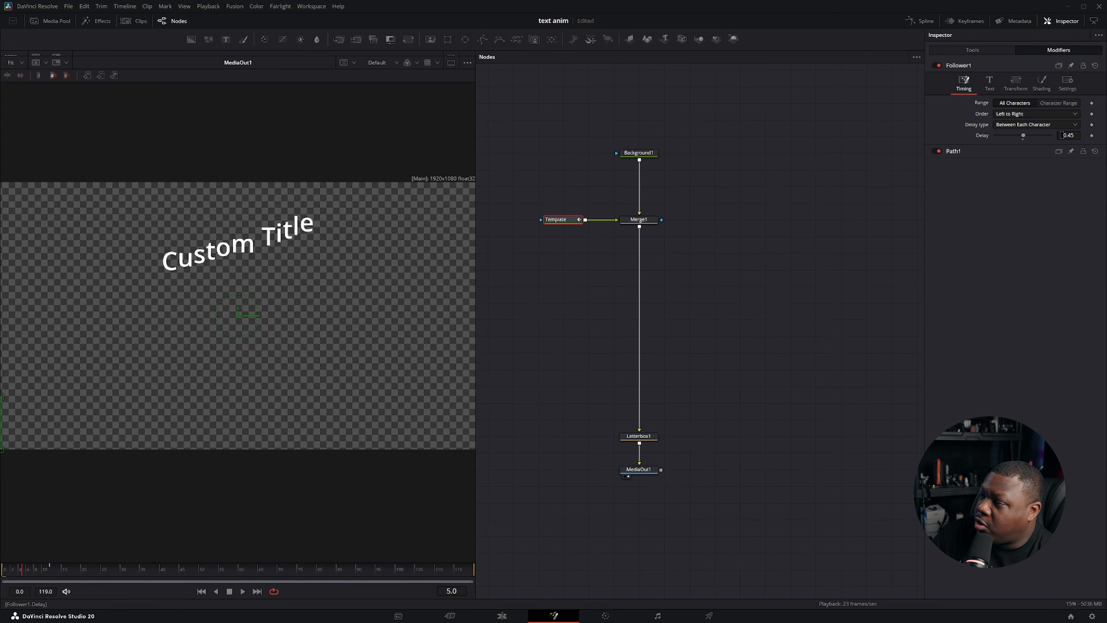
pyautogui.moveTo(1061, 135); pyautogui.dragTo(1097, 135)
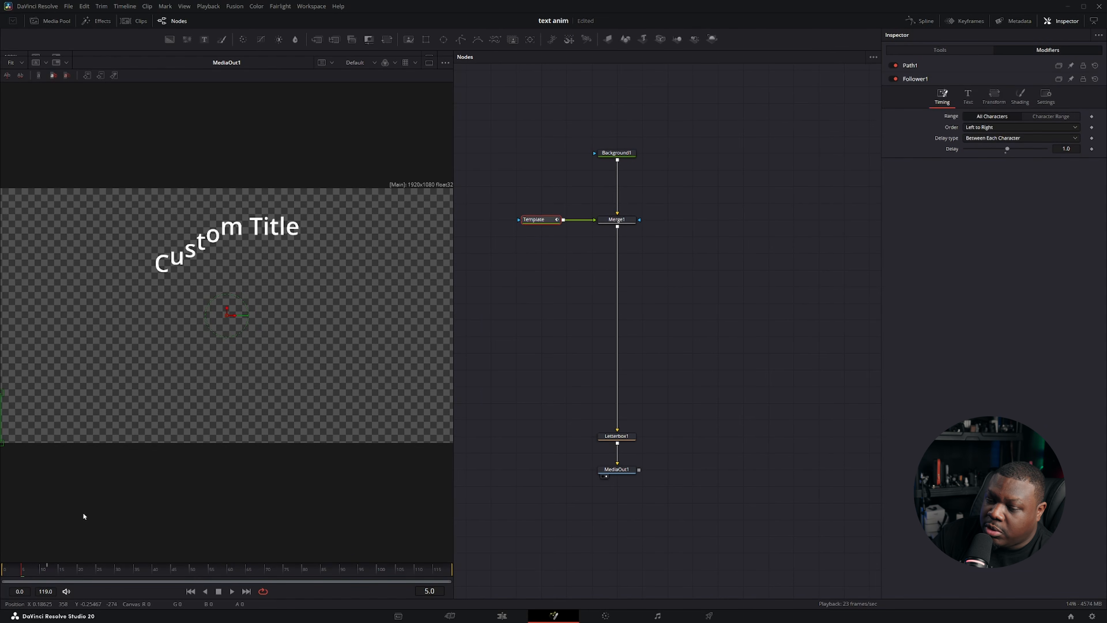
pyautogui.press('space')
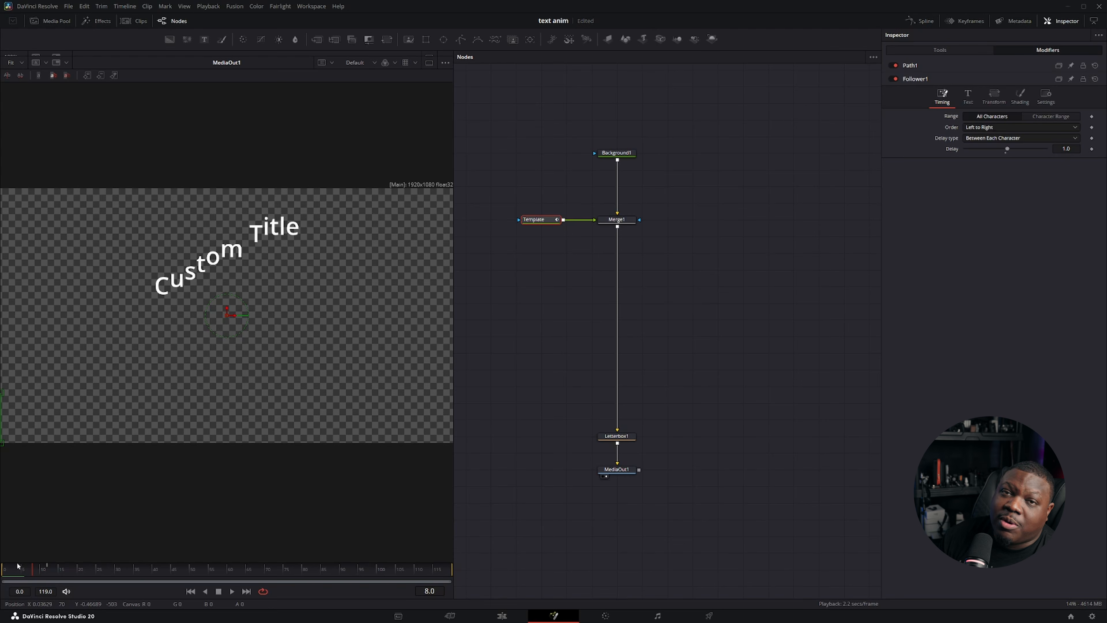
# Step: Keyframe the Follower's shading opacity at 1.0 on frame 7
pyautogui.click(1020, 95)
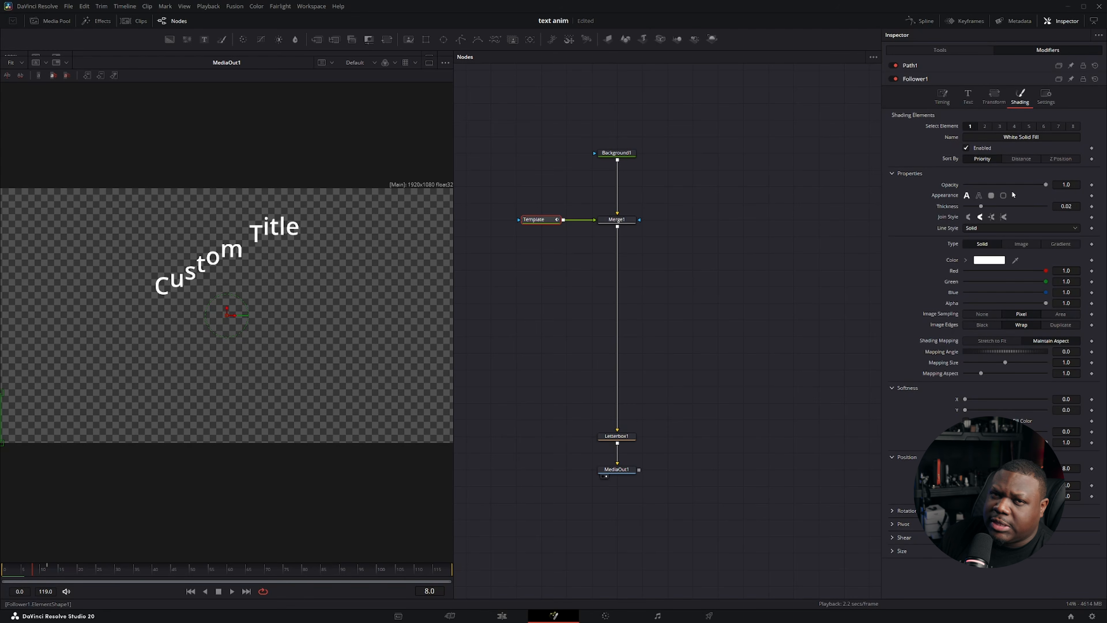
pyautogui.moveTo(1045, 184); pyautogui.dragTo(893, 200)
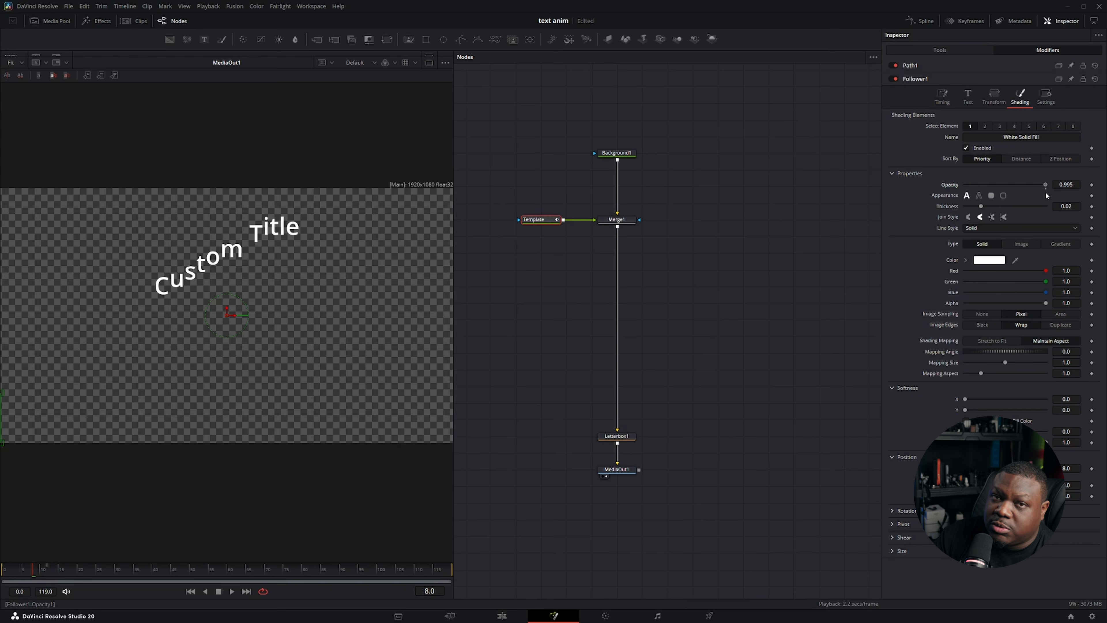
pyautogui.moveTo(1045, 193); pyautogui.dragTo(1051, 193)
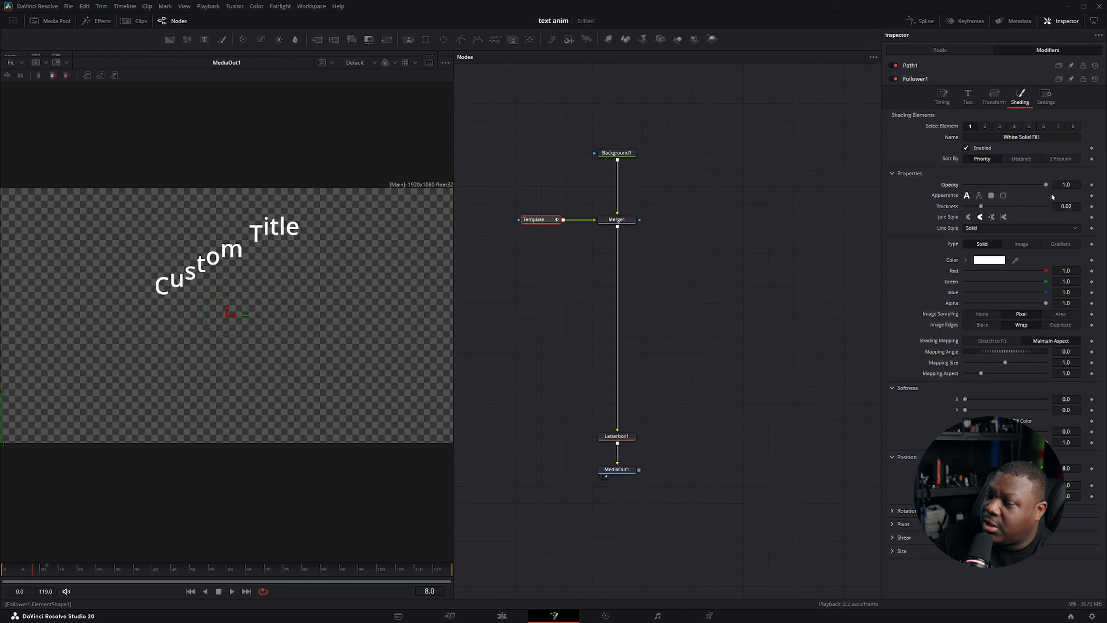
pyautogui.click(30, 576)
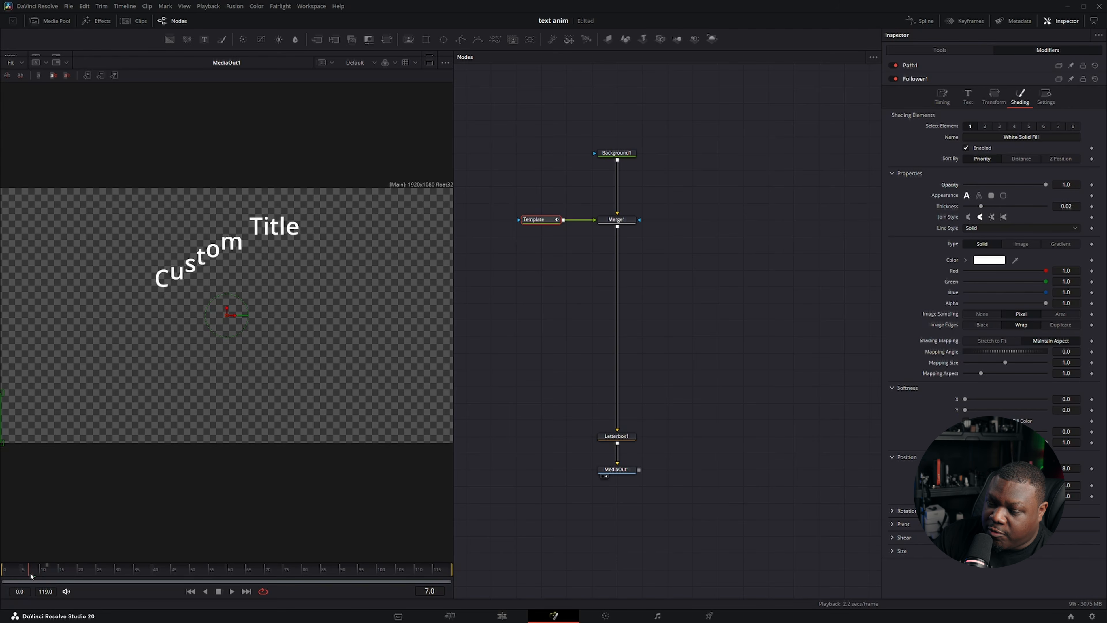
pyautogui.click(1092, 184)
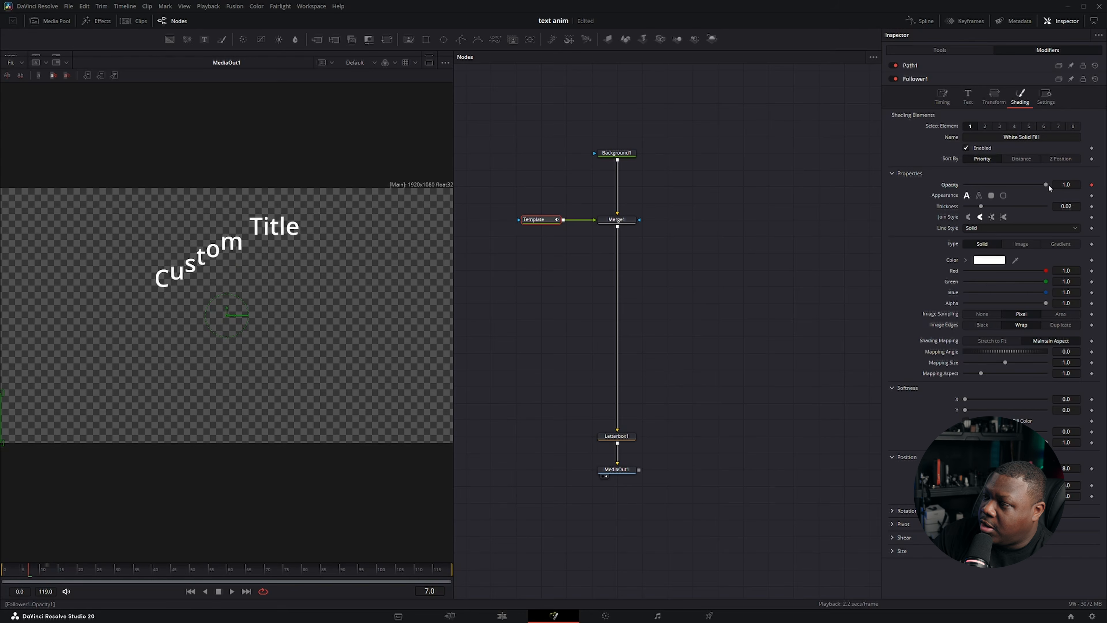
pyautogui.moveTo(1045, 185)
pyautogui.mouseDown()
pyautogui.moveTo(923, 201)
pyautogui.moveTo(1045, 187)
pyautogui.mouseUp()
# Step: Set the Follower's opacity to 0 at frame 0 and play the per-character fade-in
pyautogui.moveTo(13, 571); pyautogui.dragTo(2, 572)
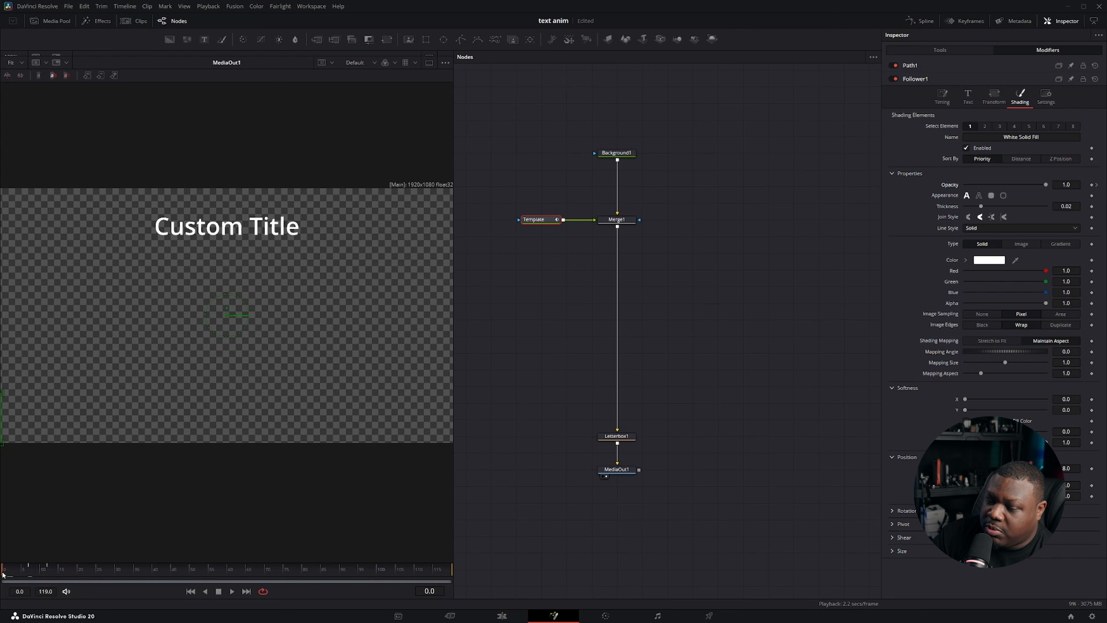
pyautogui.moveTo(1045, 184); pyautogui.dragTo(936, 202)
pyautogui.press('space')
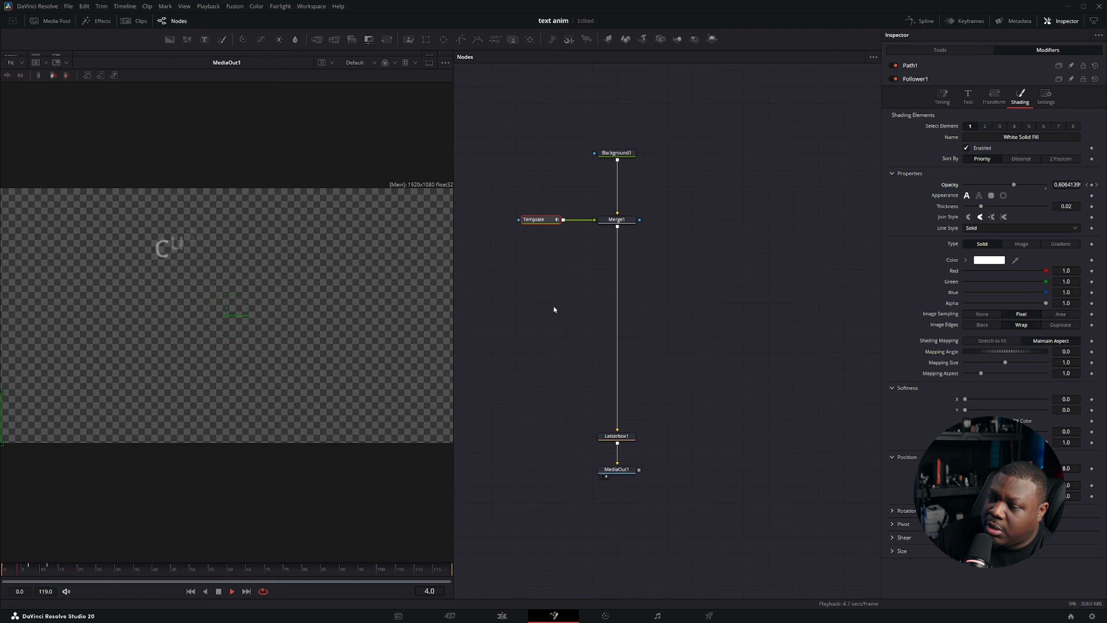
pyautogui.click(13, 573)
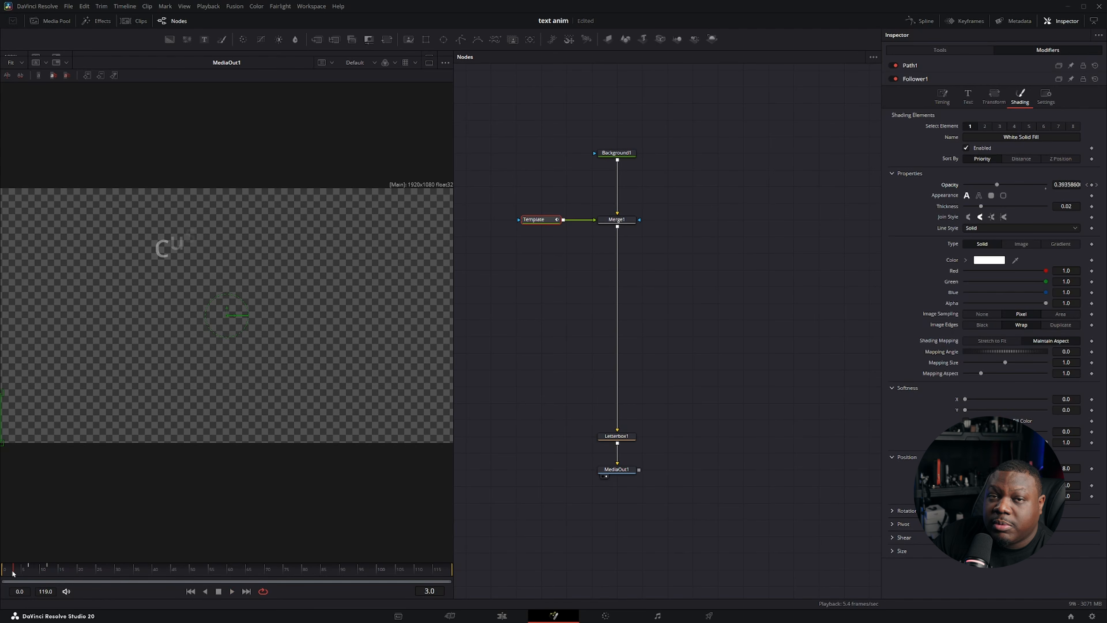
pyautogui.press('space')
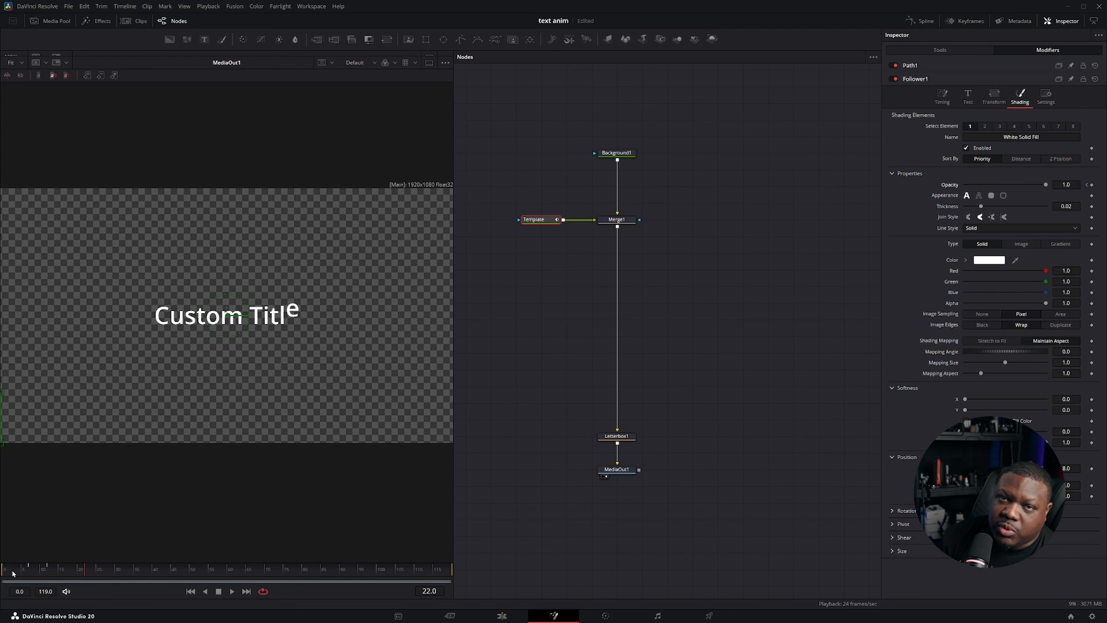
# Step: Show the Template's offset and opacity splines, select all their keyframes, and apply an ease that slows into the end values
pyautogui.click(919, 21)
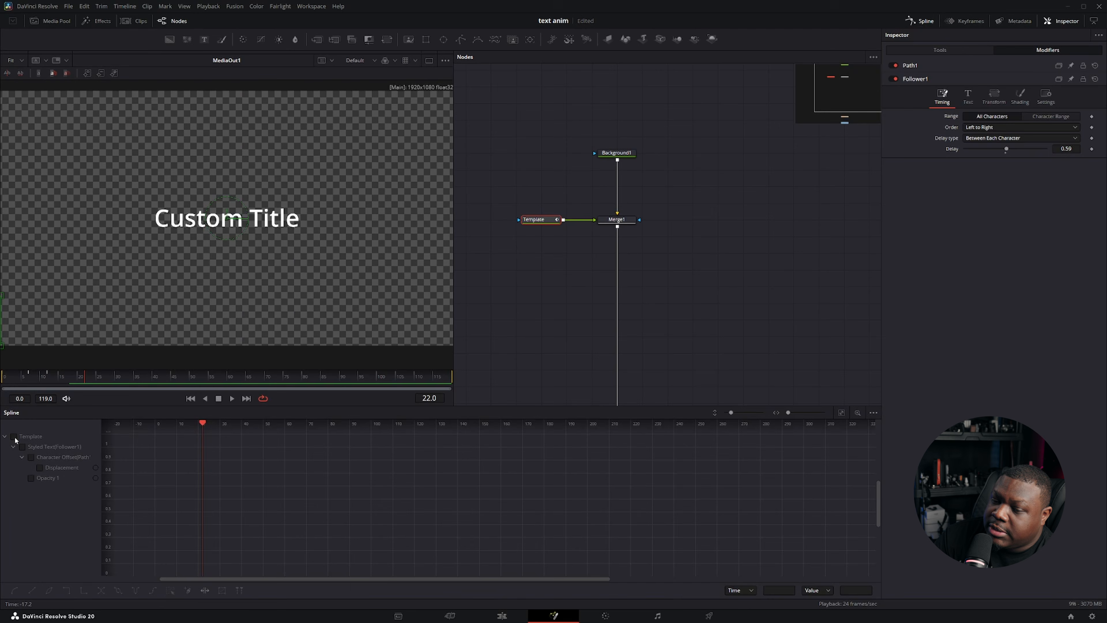
pyautogui.click(14, 436)
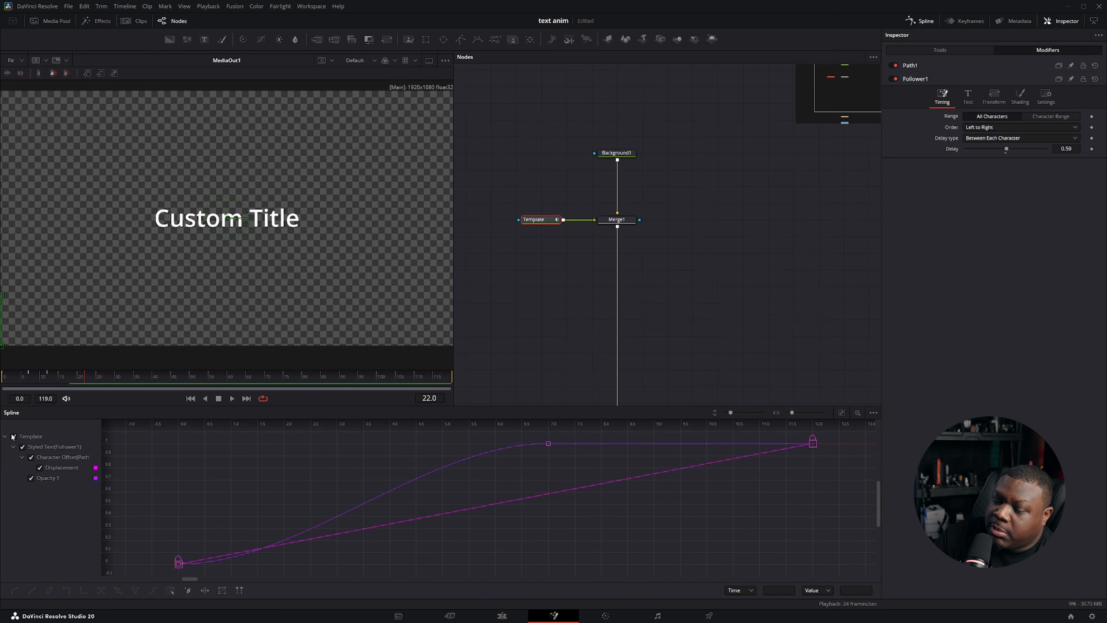
pyautogui.click(171, 591)
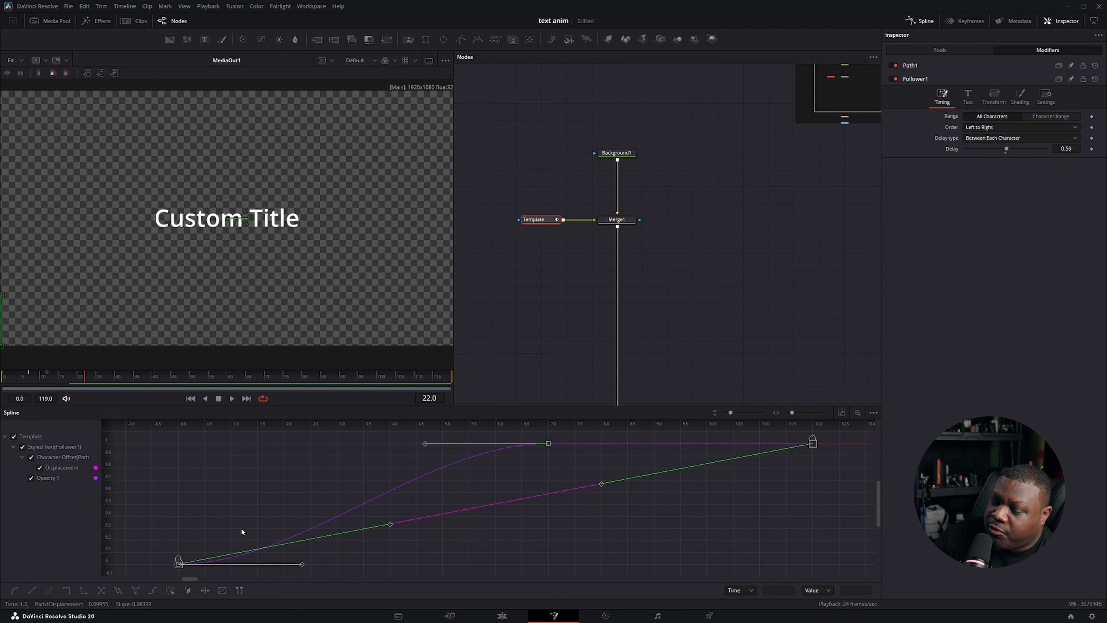
pyautogui.rightClick(239, 505)
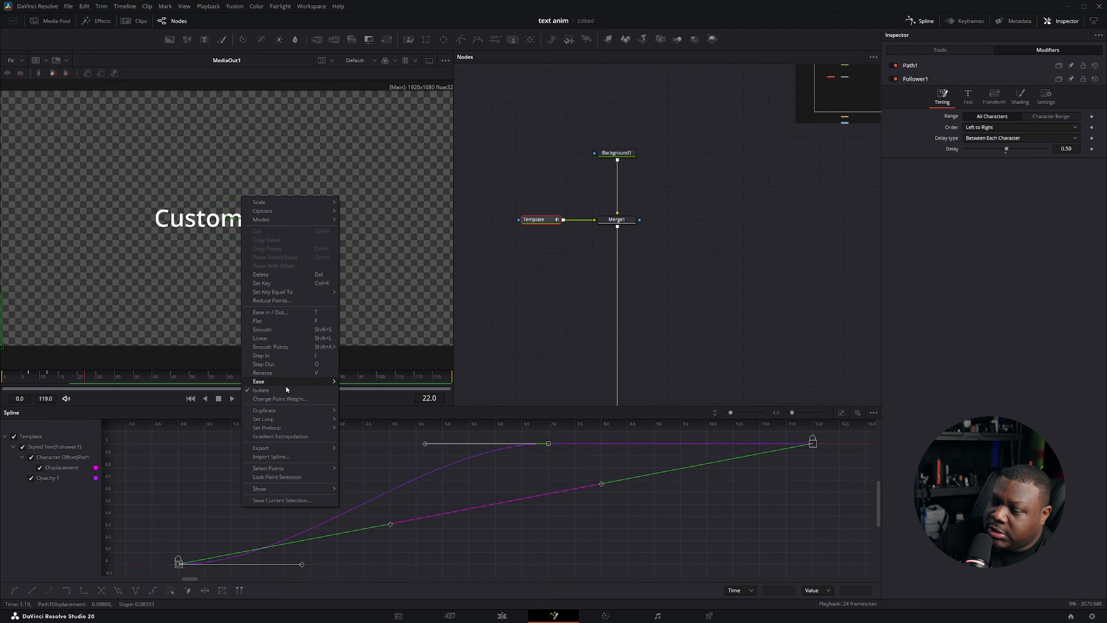
pyautogui.moveTo(287, 384)
pyautogui.click(383, 408)
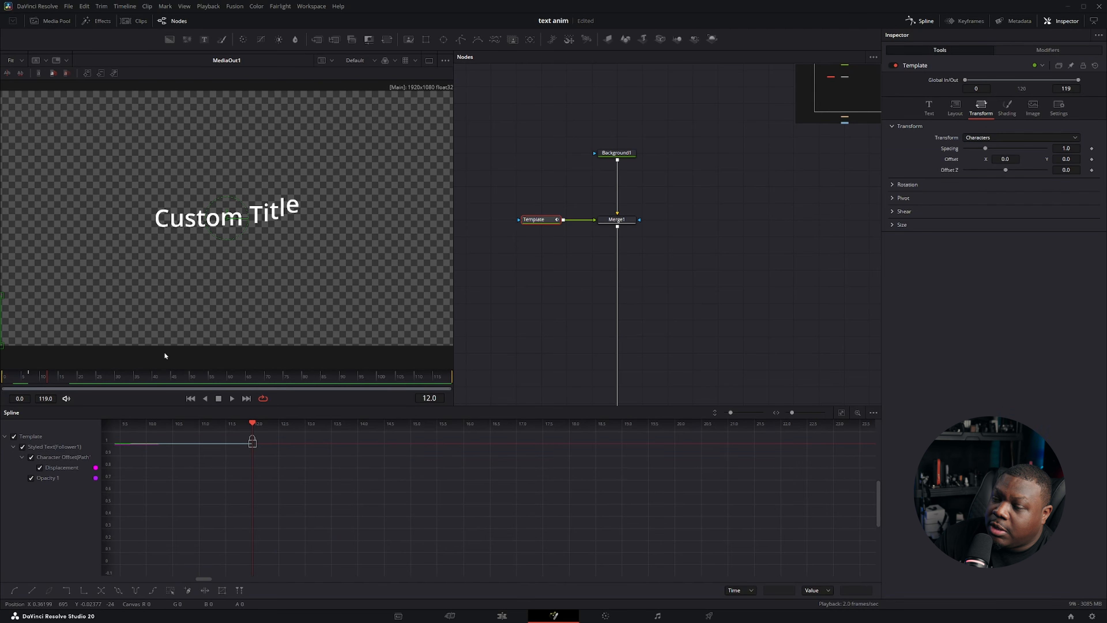
# Step: Enable motion blur on the Template with a quality of 10 and play the animation
pyautogui.click(1059, 107)
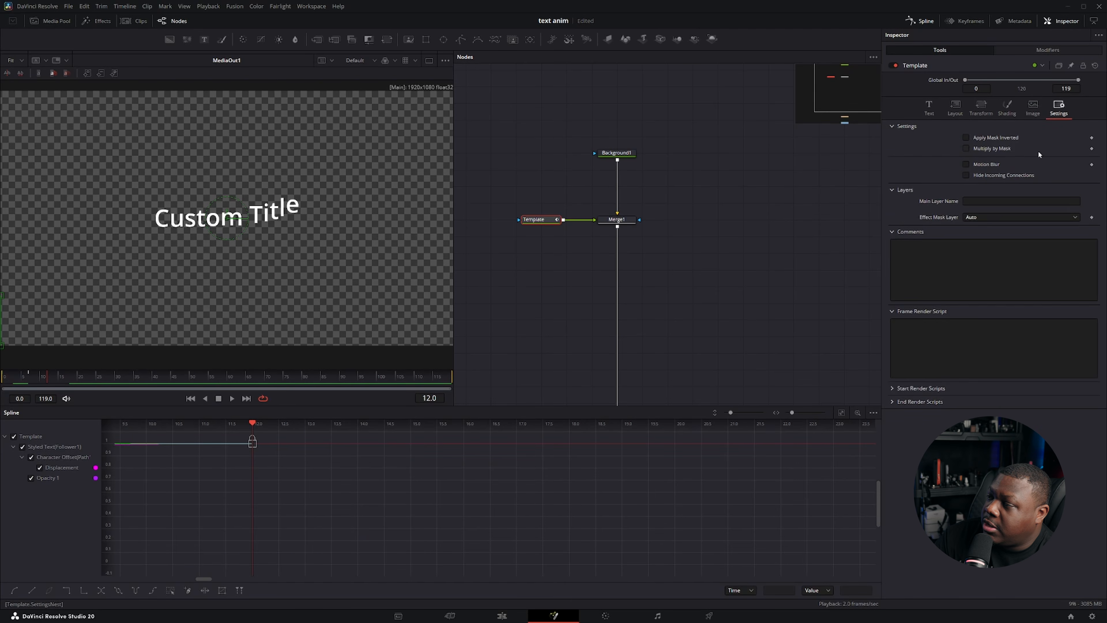
pyautogui.click(966, 164)
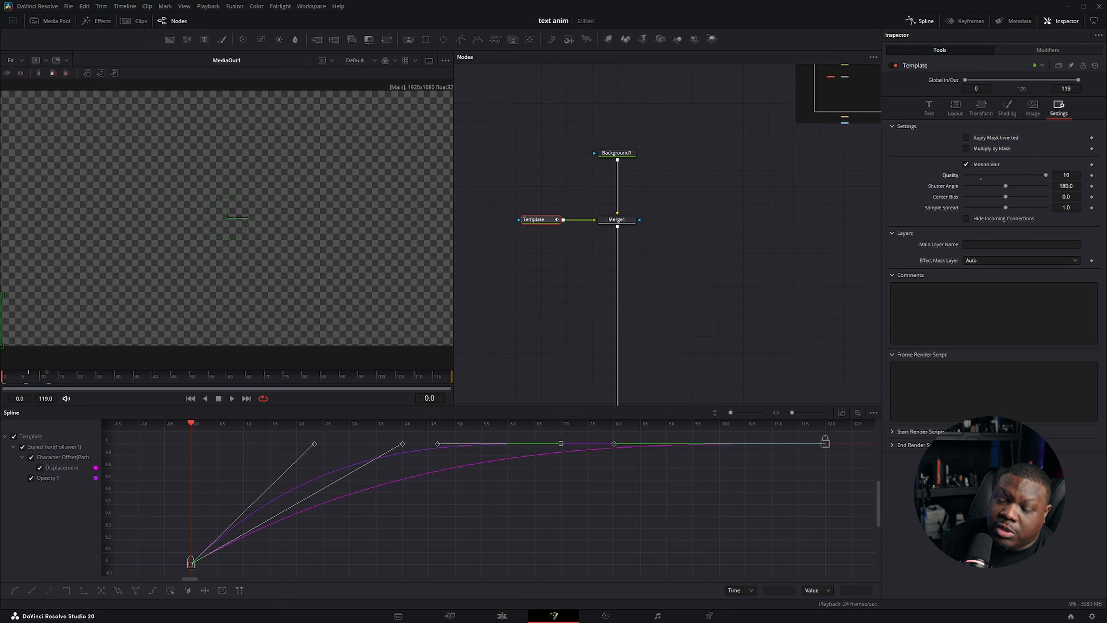
pyautogui.press('space')
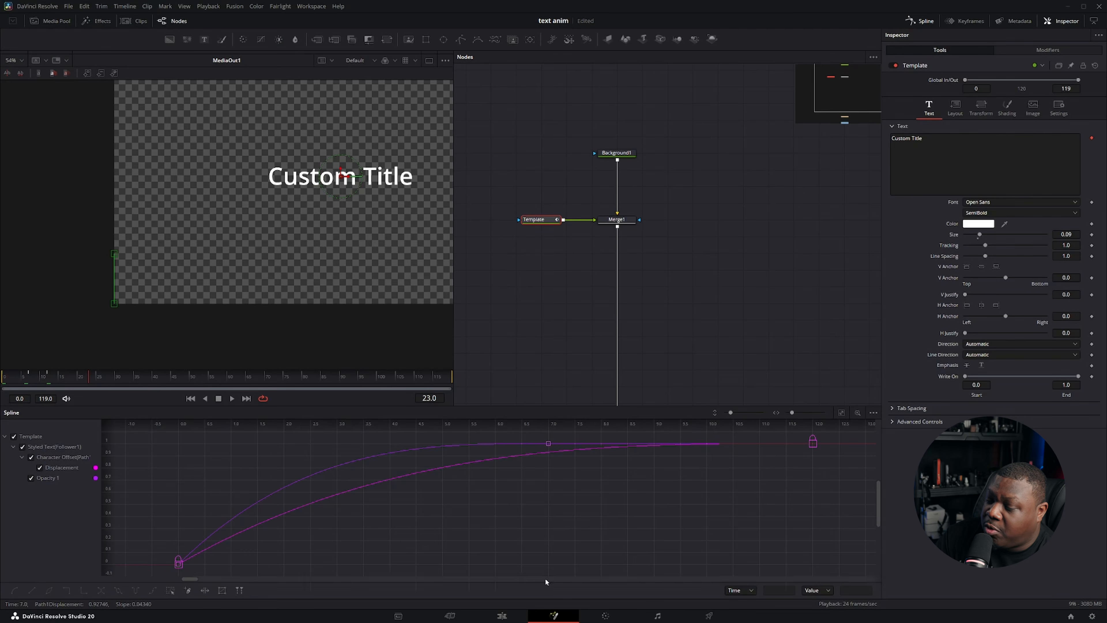
# Step: Duplicate the Follower-animated Text+ clip further along the Demo Timeline and open the copy in Fusion
pyautogui.click(501, 615)
pyautogui.moveTo(357, 516); pyautogui.dragTo(418, 516)
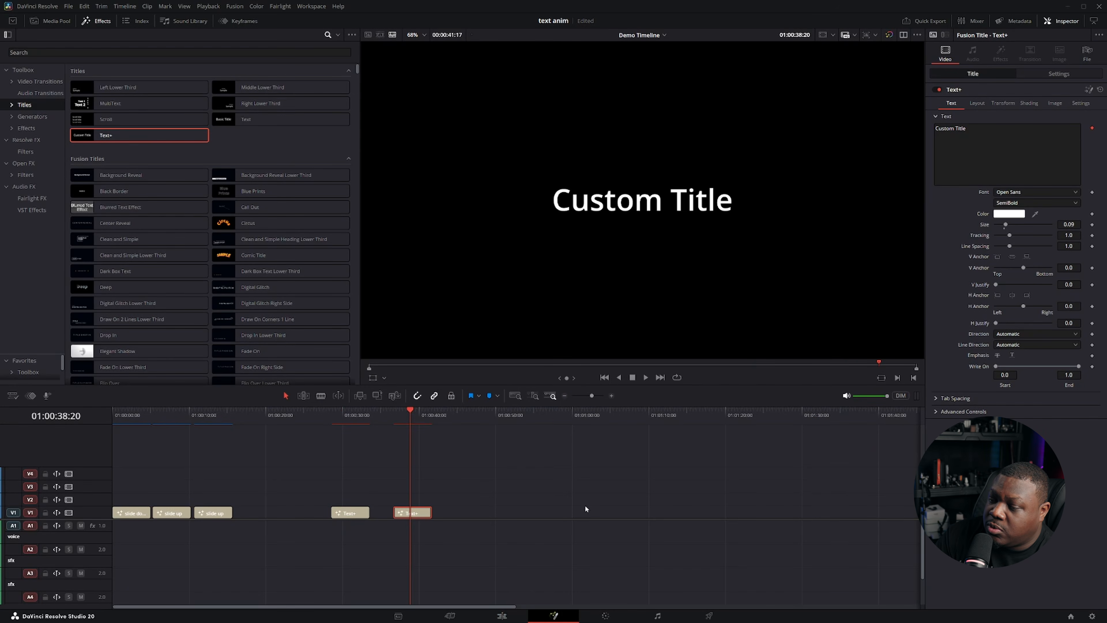
pyautogui.hotkey('shift', '5')
# Step: Select the Template node in the copied title and examine the Black Shadow element in its Follower shading settings
pyautogui.moveTo(101, 366); pyautogui.dragTo(438, 337)
pyautogui.moveTo(792, 138); pyautogui.dragTo(750, 430)
pyautogui.click(493, 325)
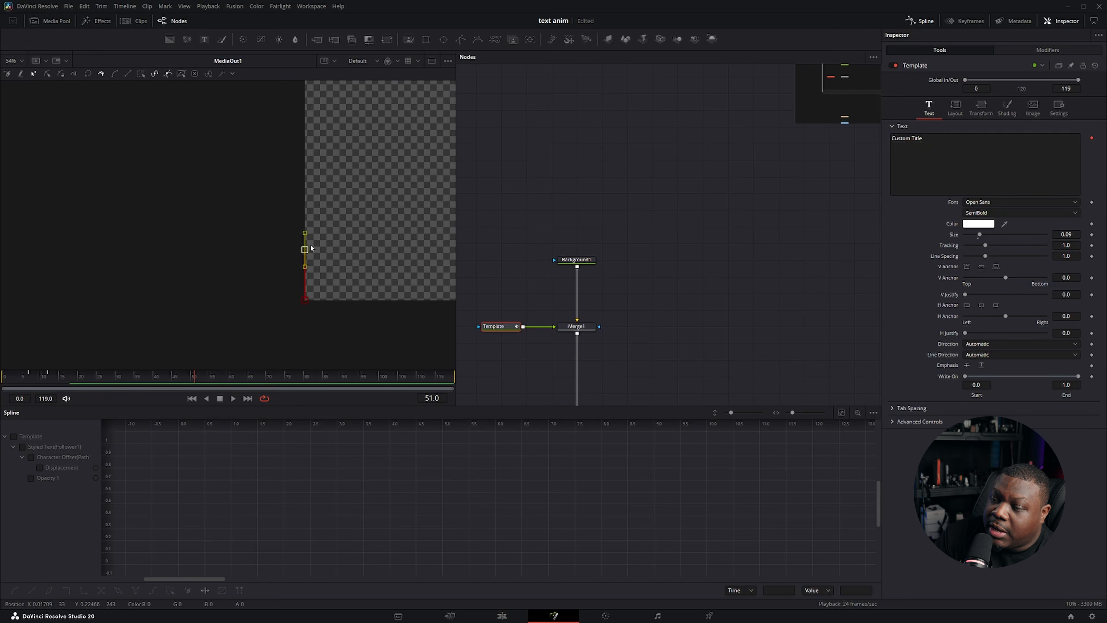
pyautogui.moveTo(307, 247); pyautogui.dragTo(258, 275)
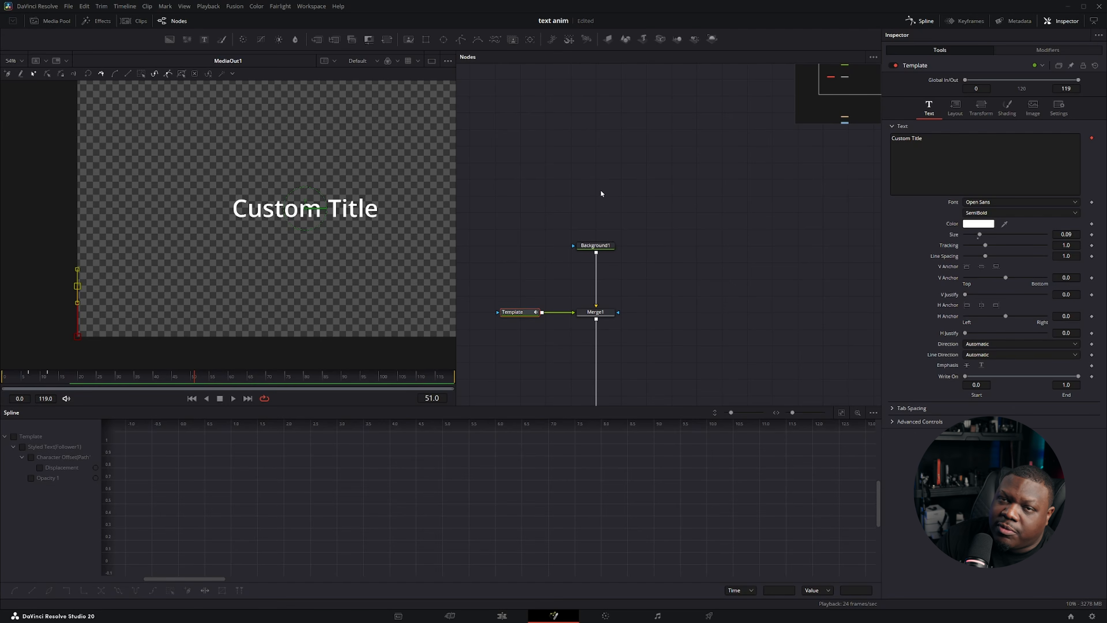
pyautogui.click(510, 310)
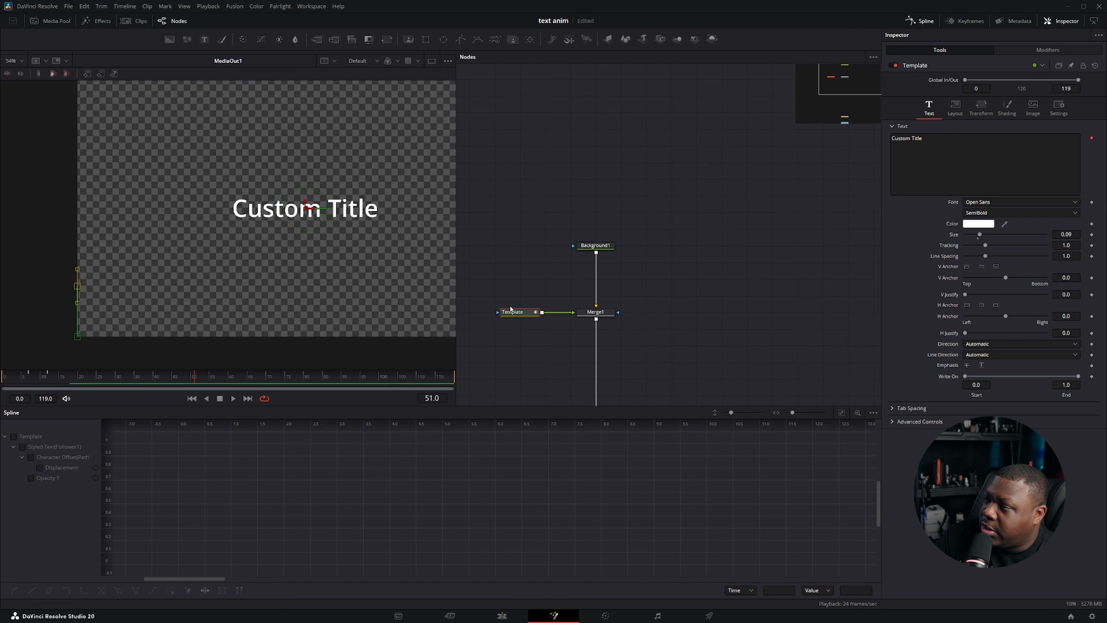
pyautogui.click(1048, 50)
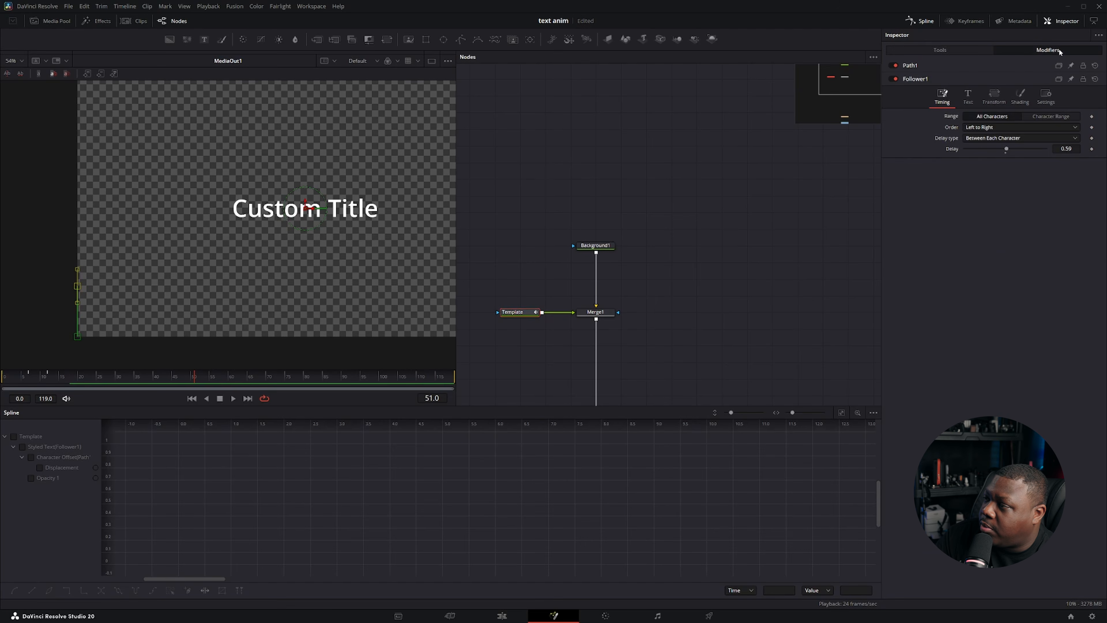
pyautogui.click(1020, 97)
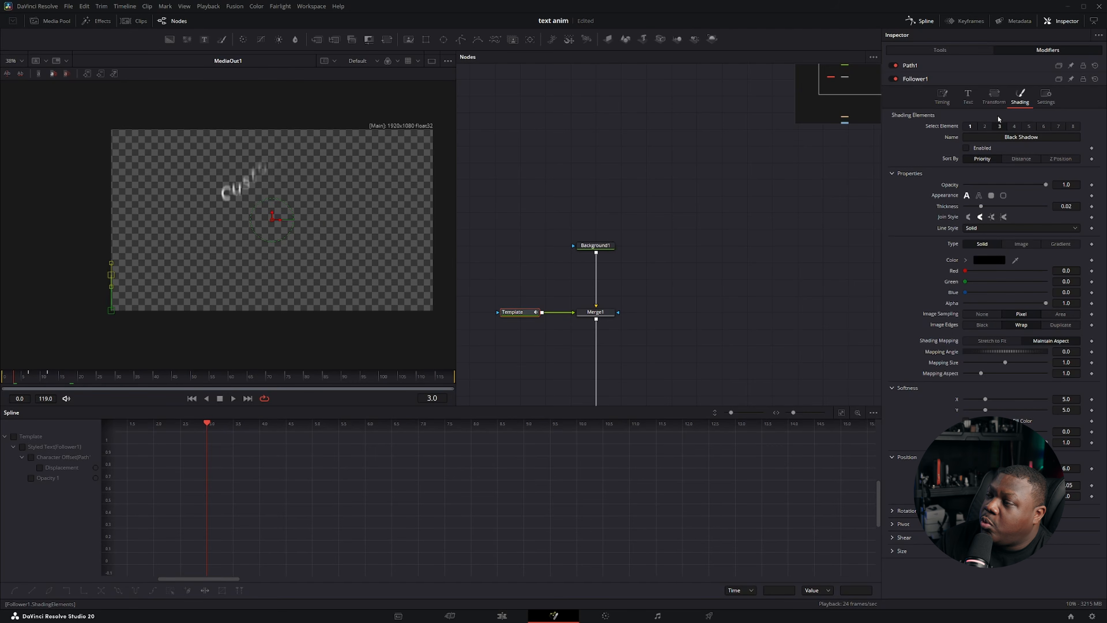
# Step: Insert a Drop Shadow node after Merge1 and set its shadow strength to 0.824 and drop angle to 17.5
pyautogui.click(956, 49)
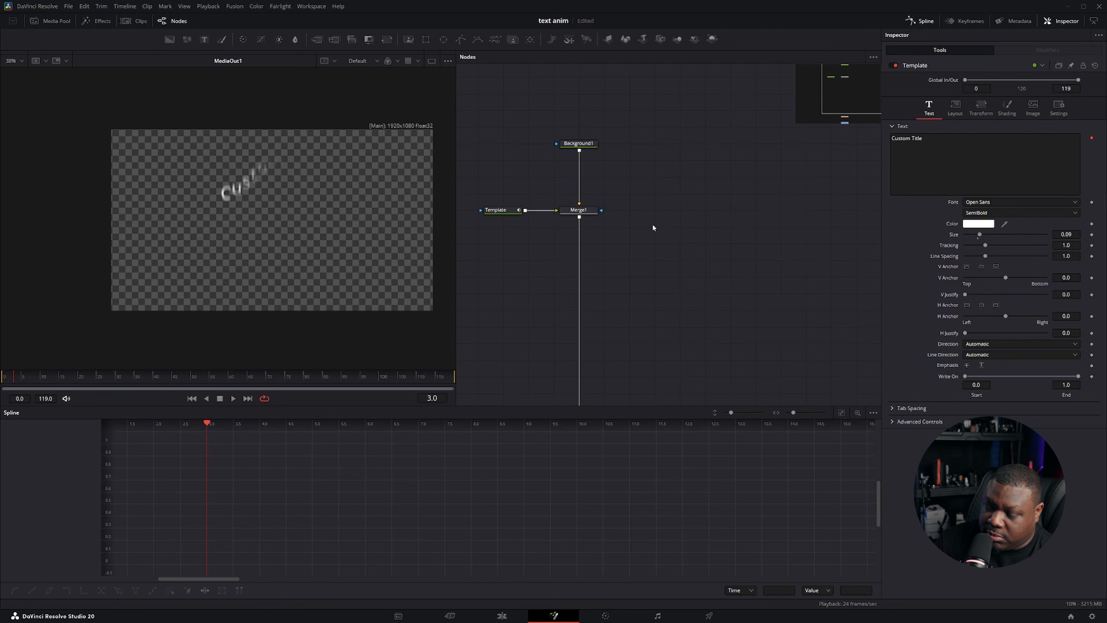
pyautogui.hotkey('shift', 'space')
pyautogui.write('d')
pyautogui.write('rop')
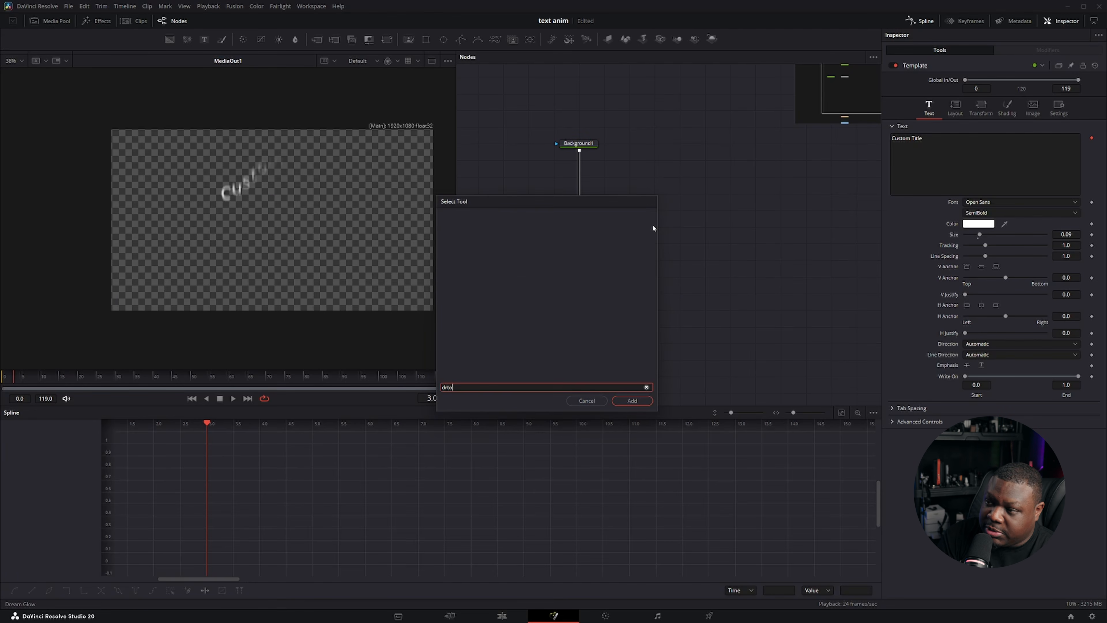
pyautogui.press('Return')
pyautogui.moveTo(584, 277); pyautogui.dragTo(577, 275)
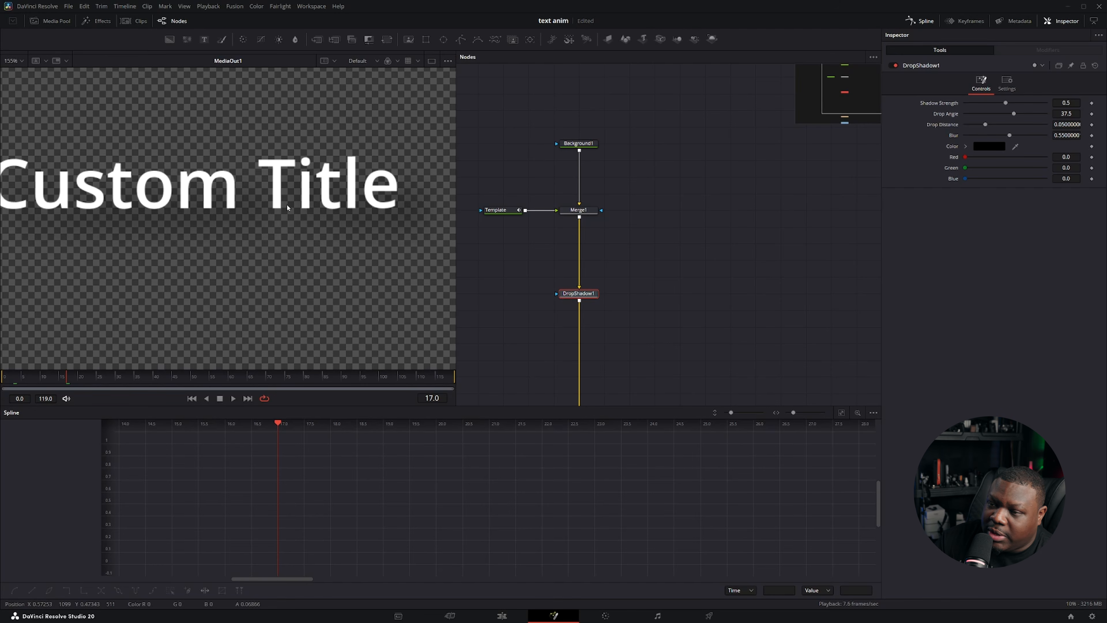
pyautogui.moveTo(1006, 103)
pyautogui.mouseDown()
pyautogui.moveTo(1036, 100)
pyautogui.moveTo(1021, 115)
pyautogui.mouseUp()
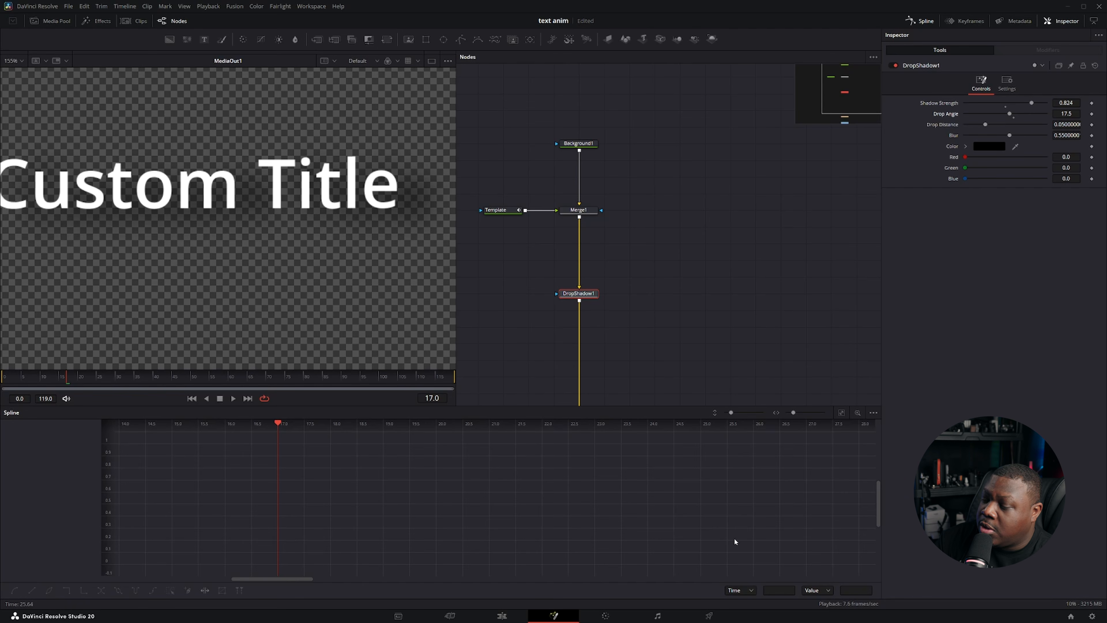
# Step: Leave this composition and open the Follower's shading settings in the title that animates the characters' Y size
pyautogui.click(502, 615)
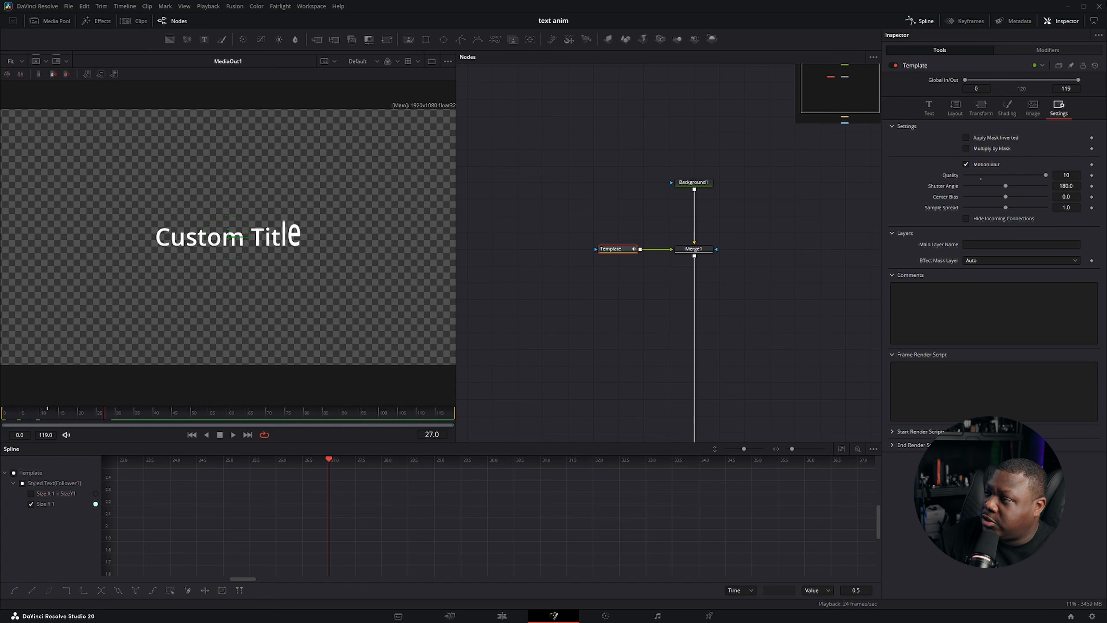
pyautogui.click(1047, 49)
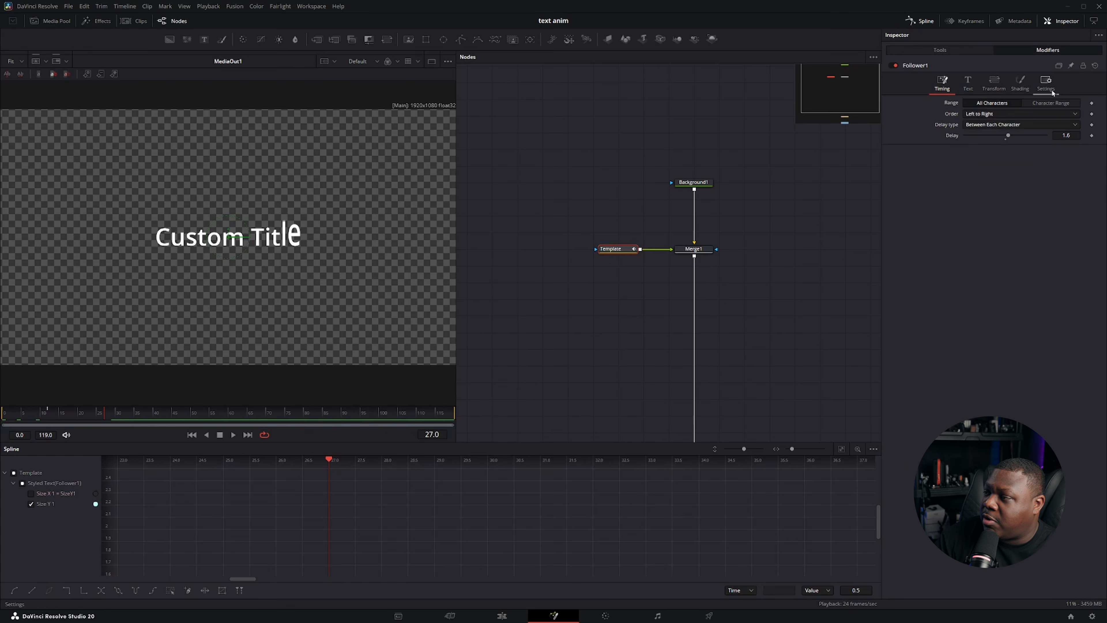
pyautogui.click(1022, 88)
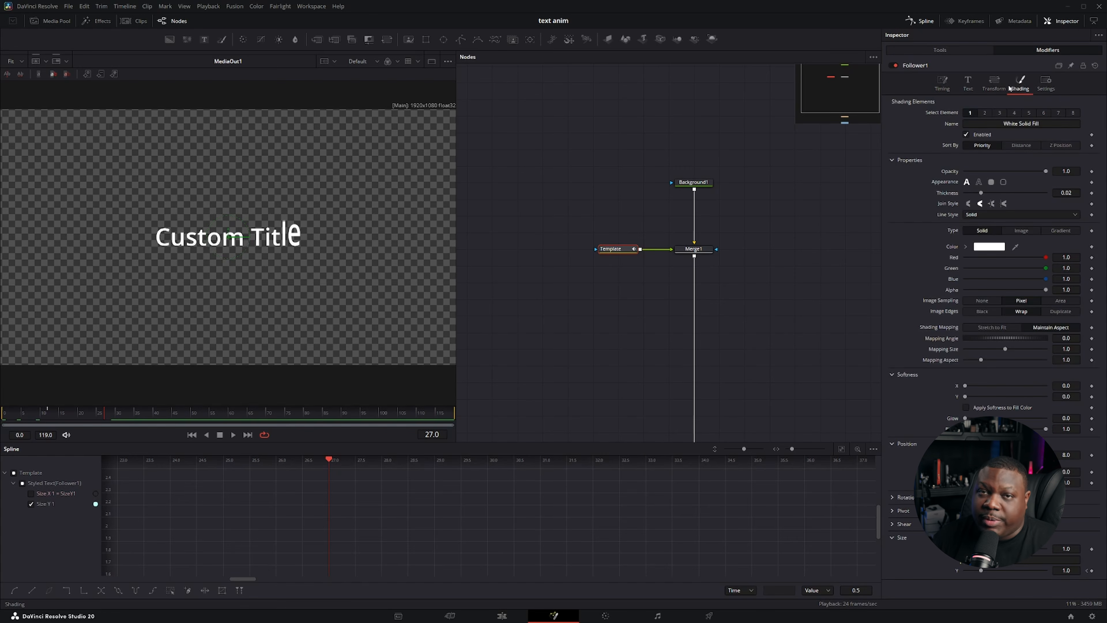